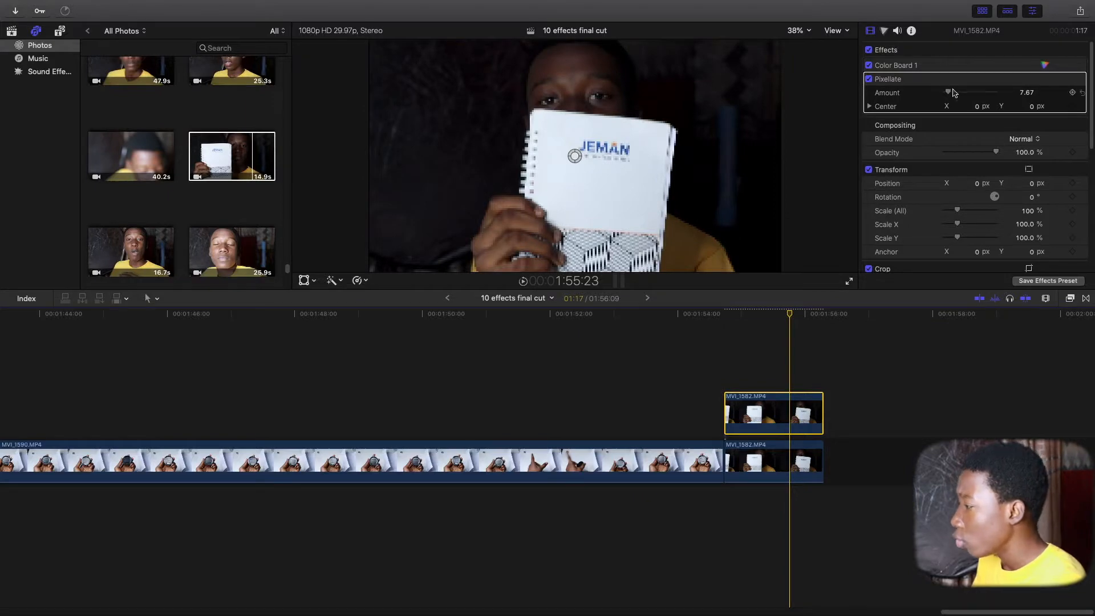
# Set the Pixellate amount to 16.6 and apply the Draw Mask effect to the upper MVI_1582 clip.
pyautogui.moveTo(951, 95); pyautogui.dragTo(956, 97)
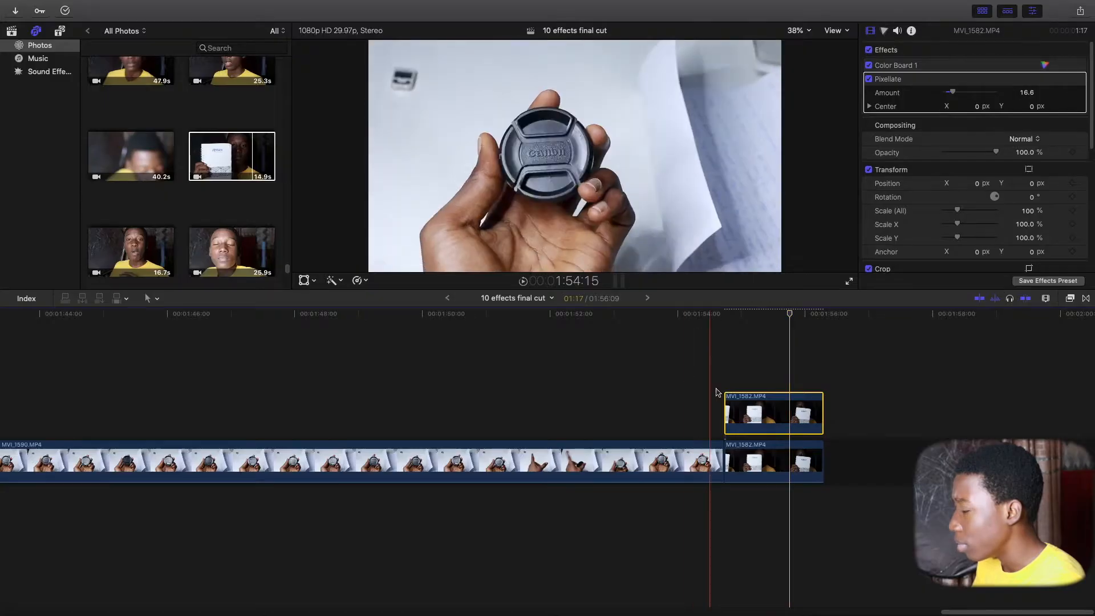
pyautogui.click(747, 314)
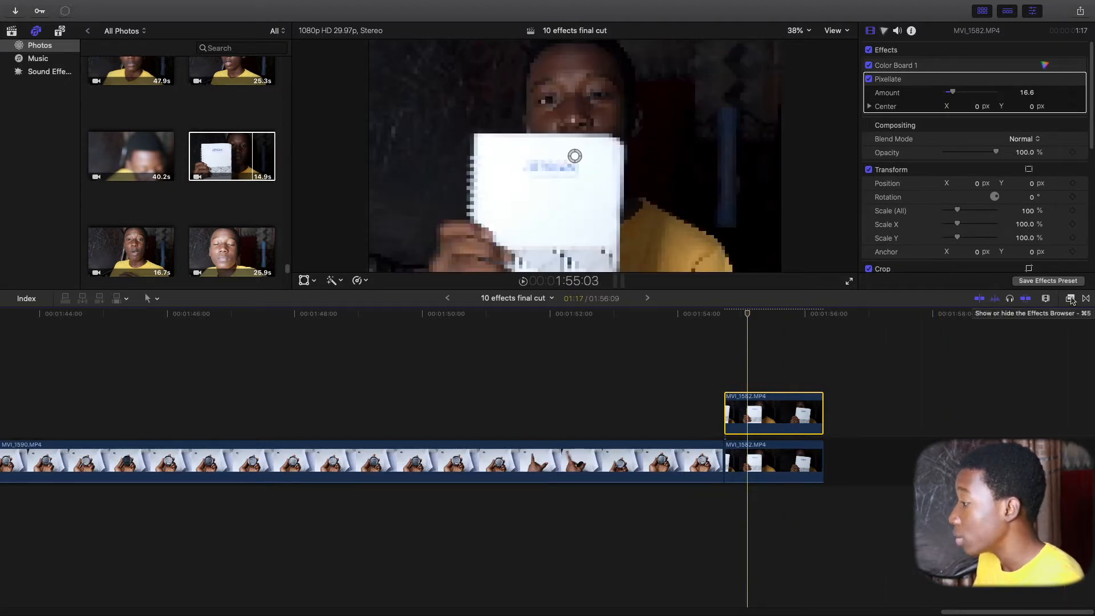
pyautogui.click(1071, 299)
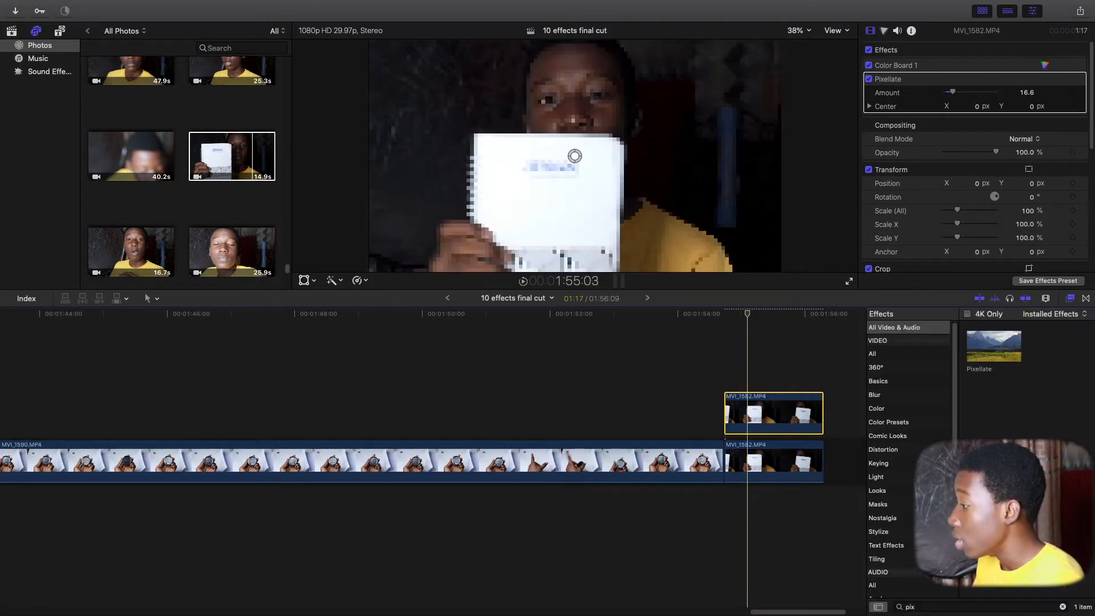
pyautogui.click(982, 606)
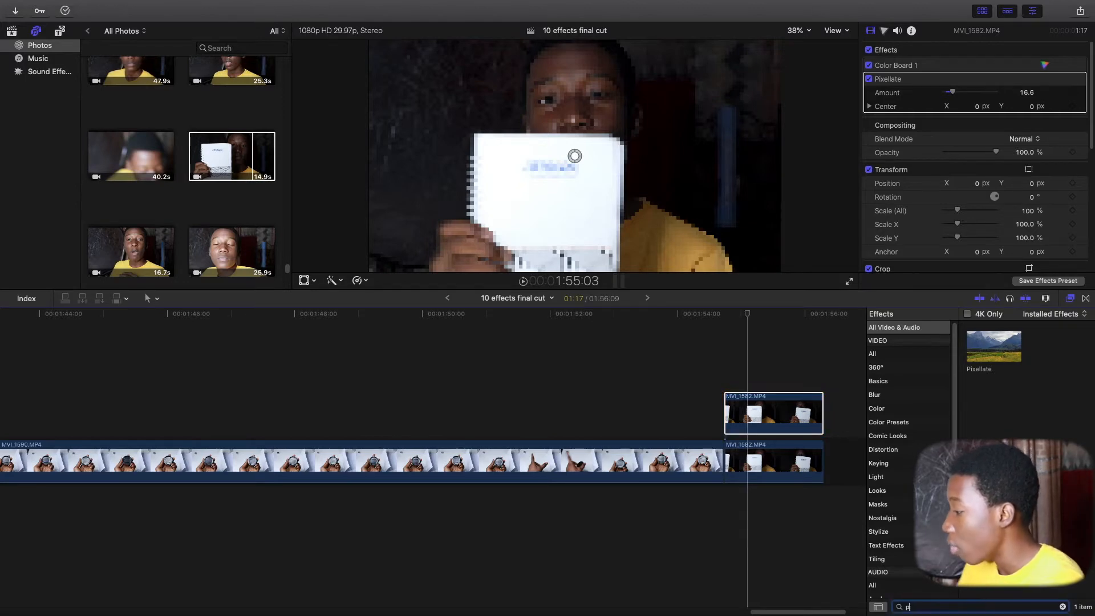
pyautogui.press('BackSpace')
pyautogui.write('mask')
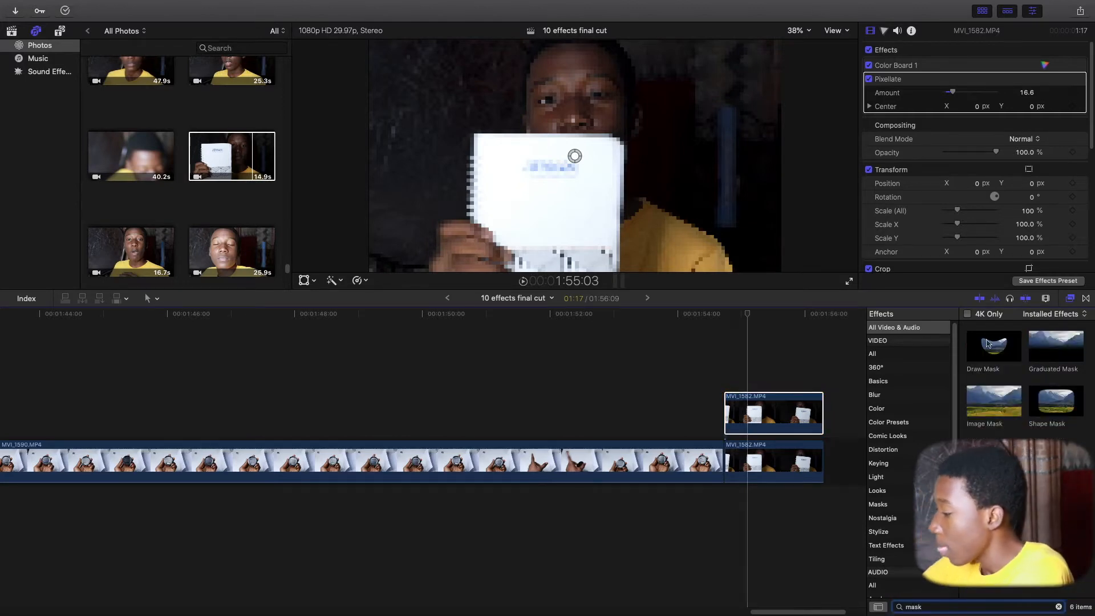
pyautogui.moveTo(989, 343)
pyautogui.mouseDown()
pyautogui.moveTo(907, 351)
pyautogui.moveTo(736, 406)
pyautogui.mouseUp()
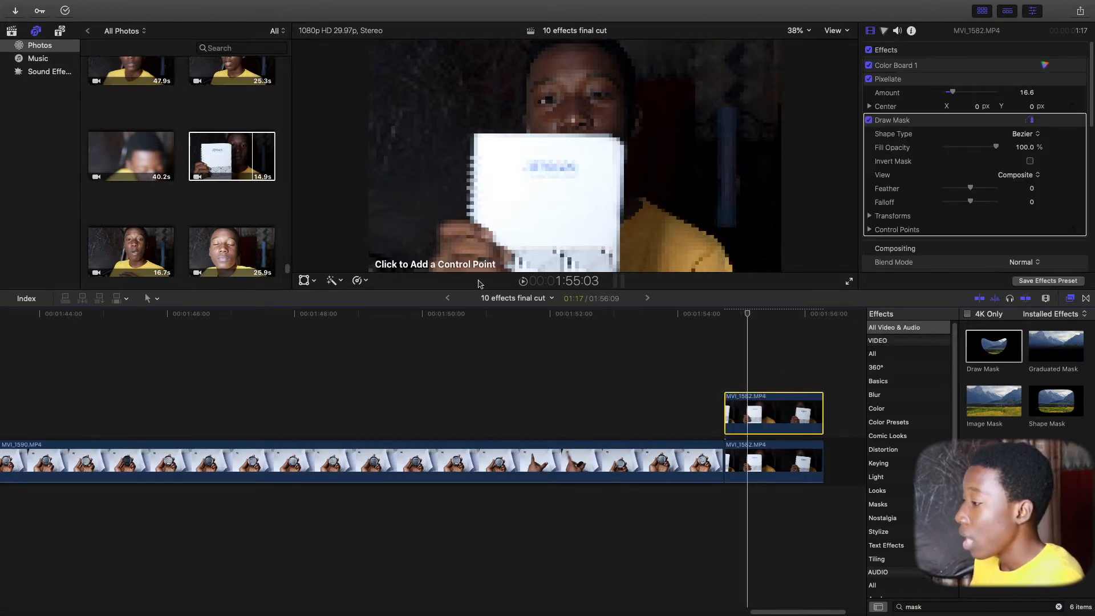
# Draw a closed six-point Linear mask around the logo on the notebook at the start of the upper clip.
pyautogui.click(735, 315)
pyautogui.moveTo(735, 316); pyautogui.dragTo(731, 317)
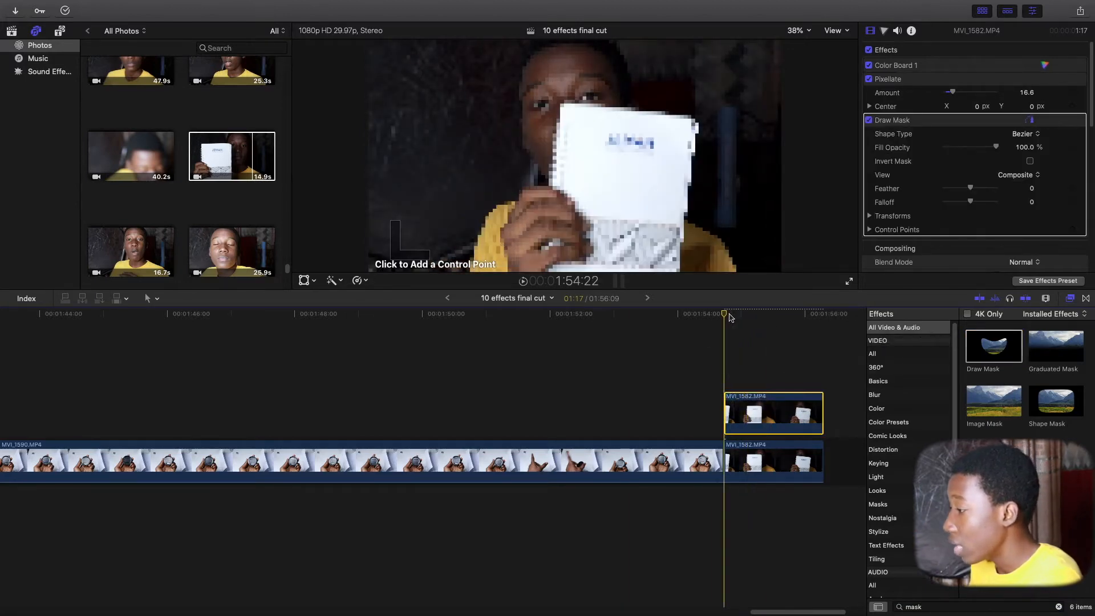
pyautogui.click(599, 171)
pyautogui.click(573, 129)
pyautogui.click(616, 112)
pyautogui.click(661, 120)
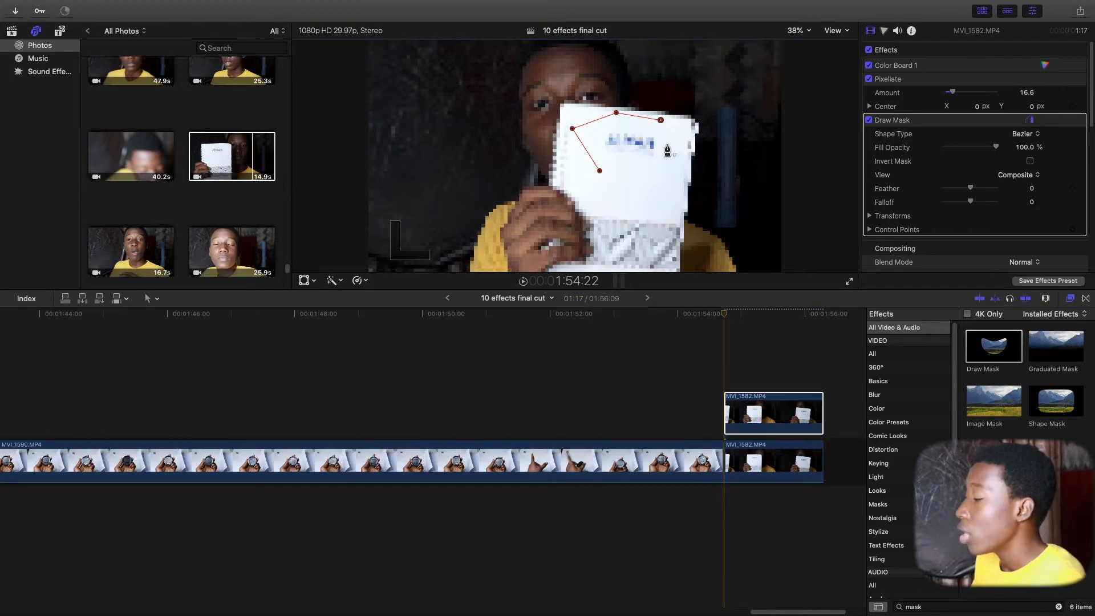
pyautogui.click(602, 171)
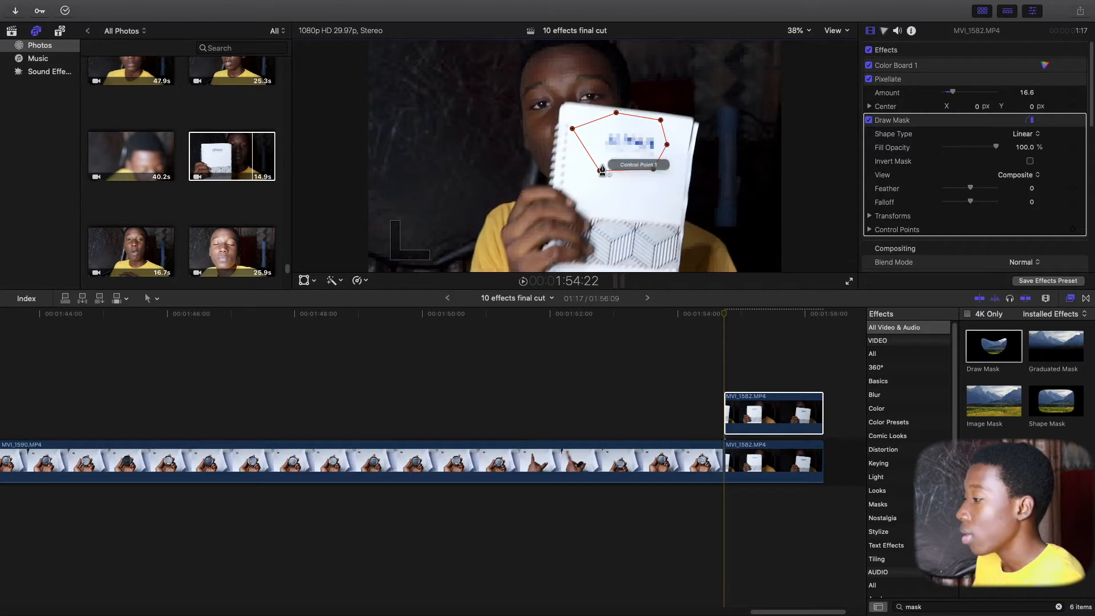
# Add a Position keyframe to the Draw Mask's transforms at the first frame of the upper clip, 1:54:22.
pyautogui.click(723, 317)
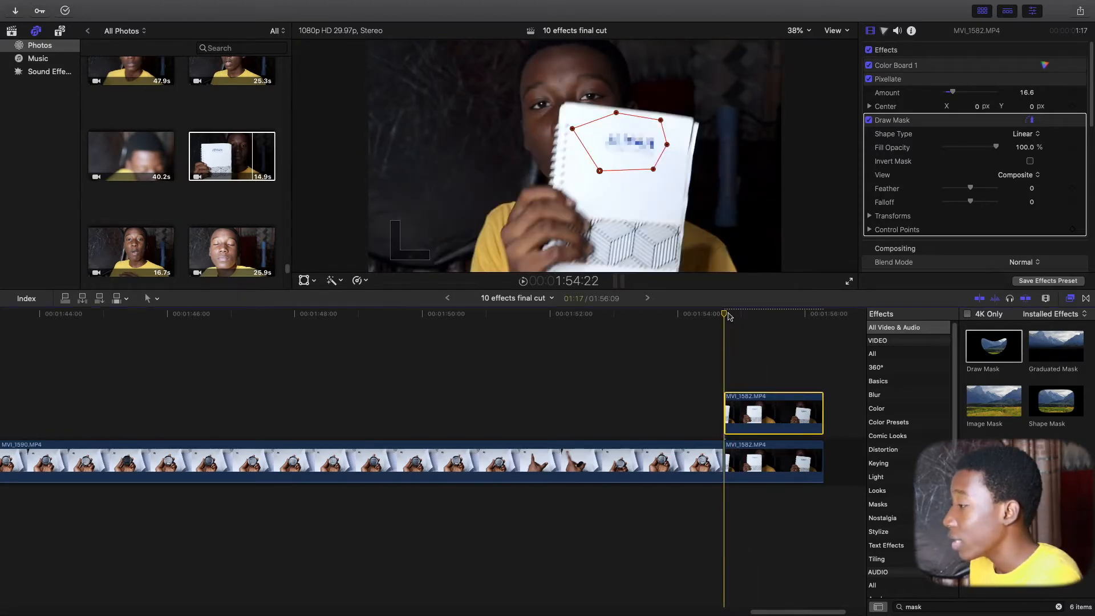
pyautogui.moveTo(729, 317)
pyautogui.mouseDown()
pyautogui.moveTo(801, 317)
pyautogui.moveTo(724, 317)
pyautogui.mouseUp()
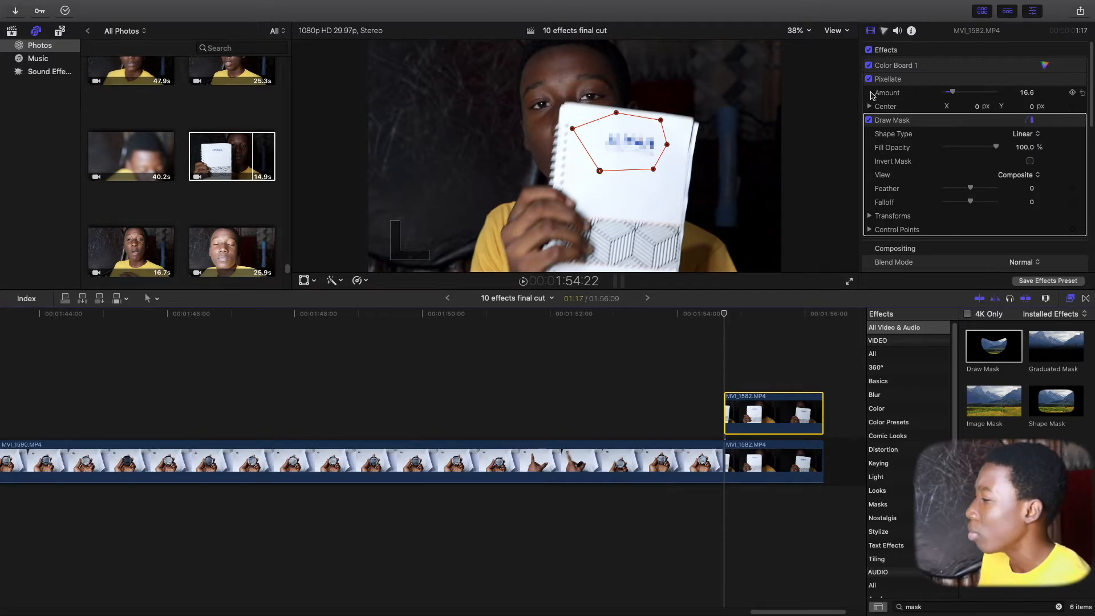
pyautogui.scroll(-3, 895, 179)
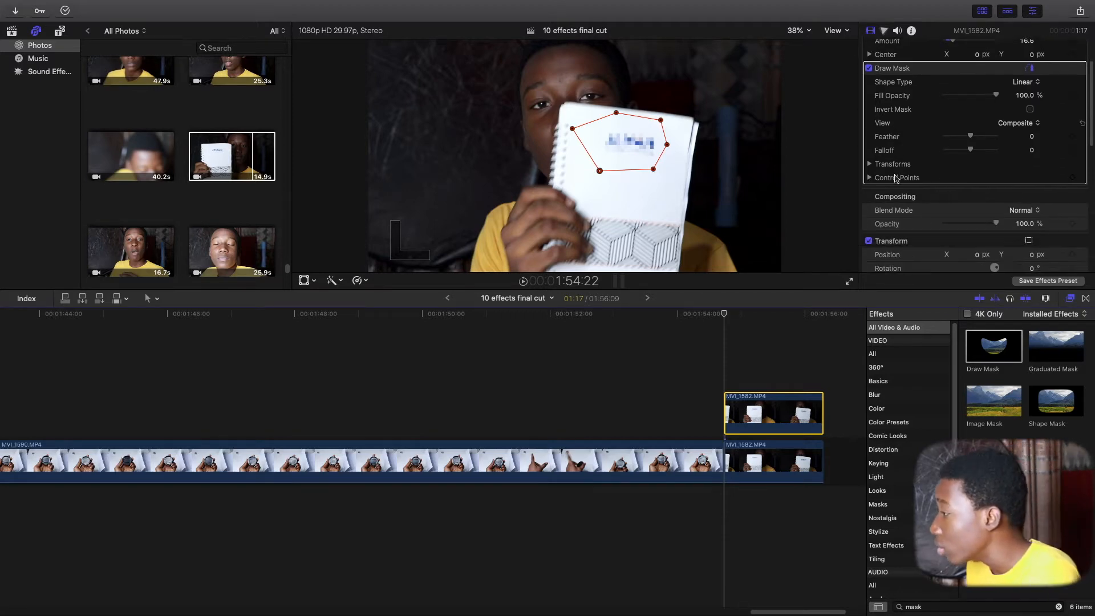
pyautogui.click(870, 160)
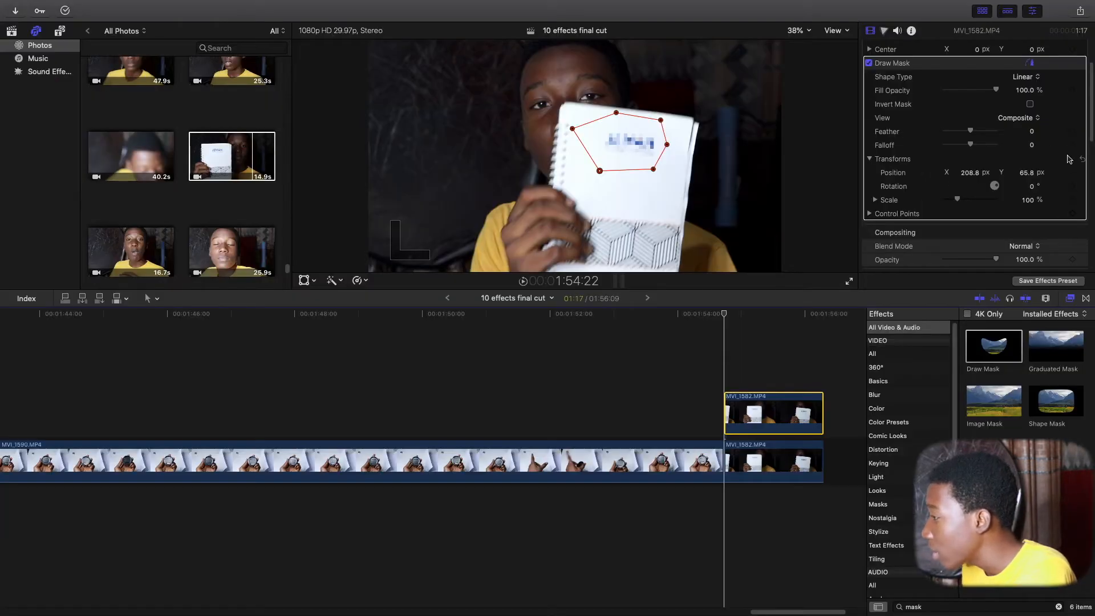
pyautogui.scroll(5, 774, 347)
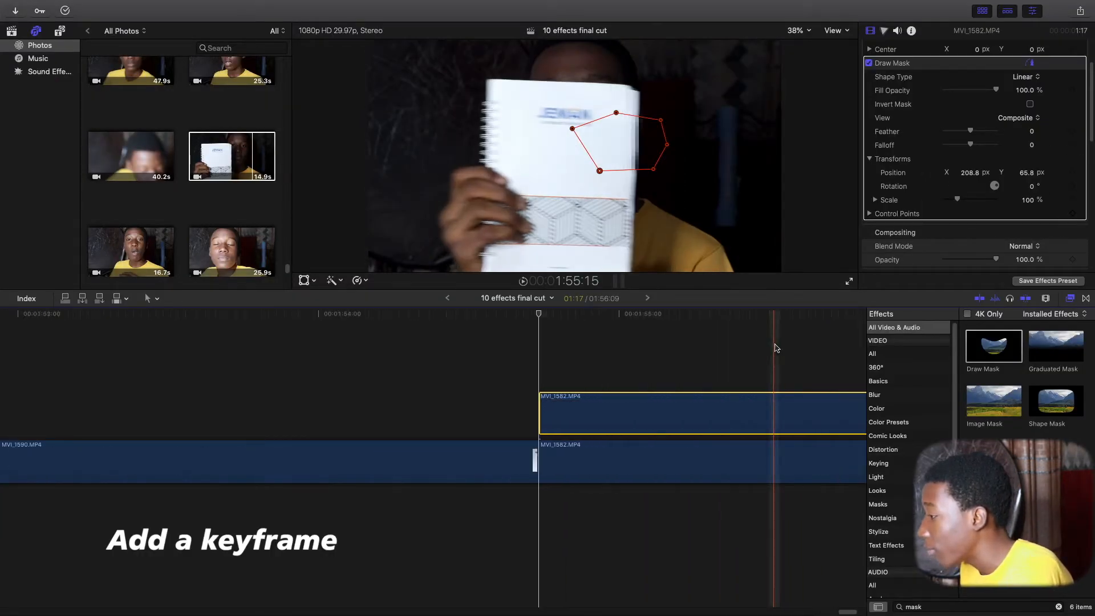
pyautogui.hscroll(2, 775, 348)
pyautogui.hscroll(4, 773, 346)
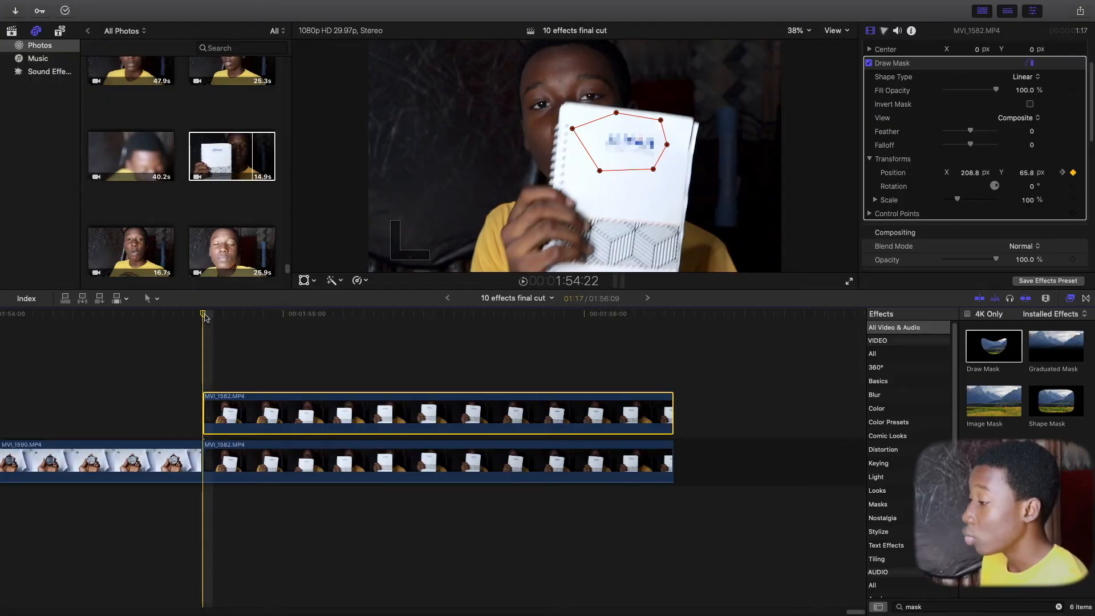
# Keyframe the mask's position every few frames so it follows the notebook logo from 1:54:22 to about 1:55:03.
pyautogui.moveTo(206, 318); pyautogui.dragTo(268, 318)
pyautogui.moveTo(601, 169); pyautogui.dragTo(591, 175)
pyautogui.click(276, 317)
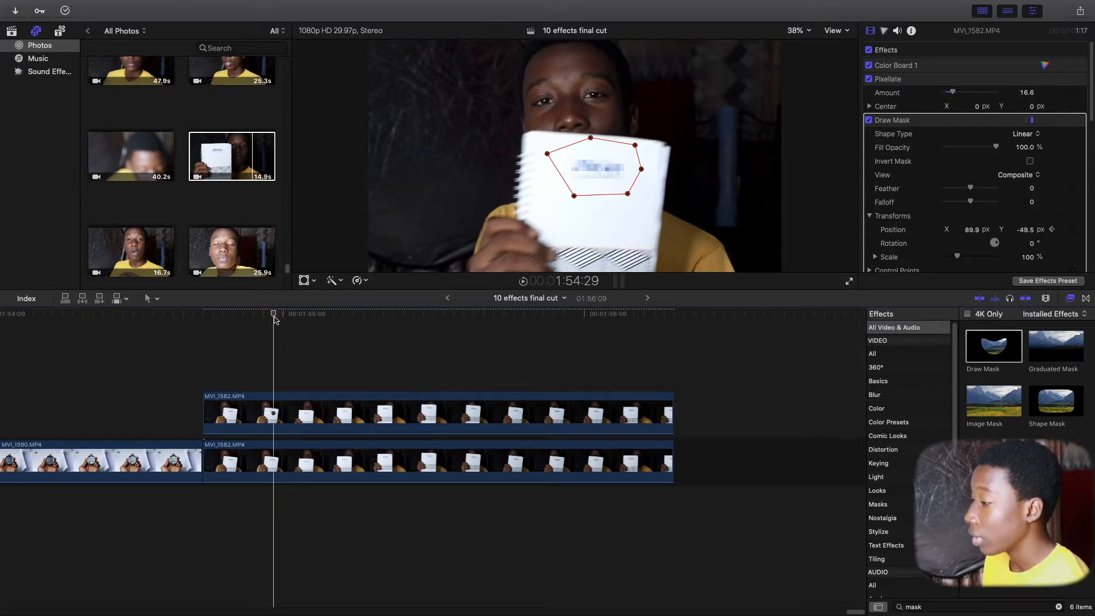
pyautogui.moveTo(627, 179); pyautogui.dragTo(616, 186)
pyautogui.click(296, 315)
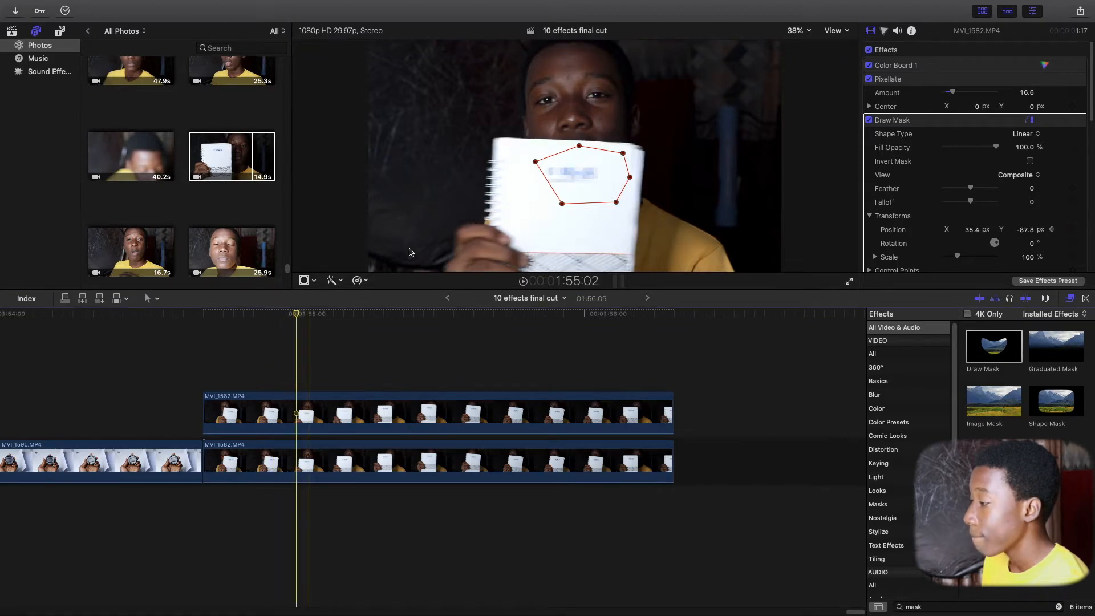
pyautogui.moveTo(567, 171); pyautogui.dragTo(562, 172)
pyautogui.moveTo(293, 314); pyautogui.dragTo(313, 314)
pyautogui.moveTo(570, 194); pyautogui.dragTo(548, 190)
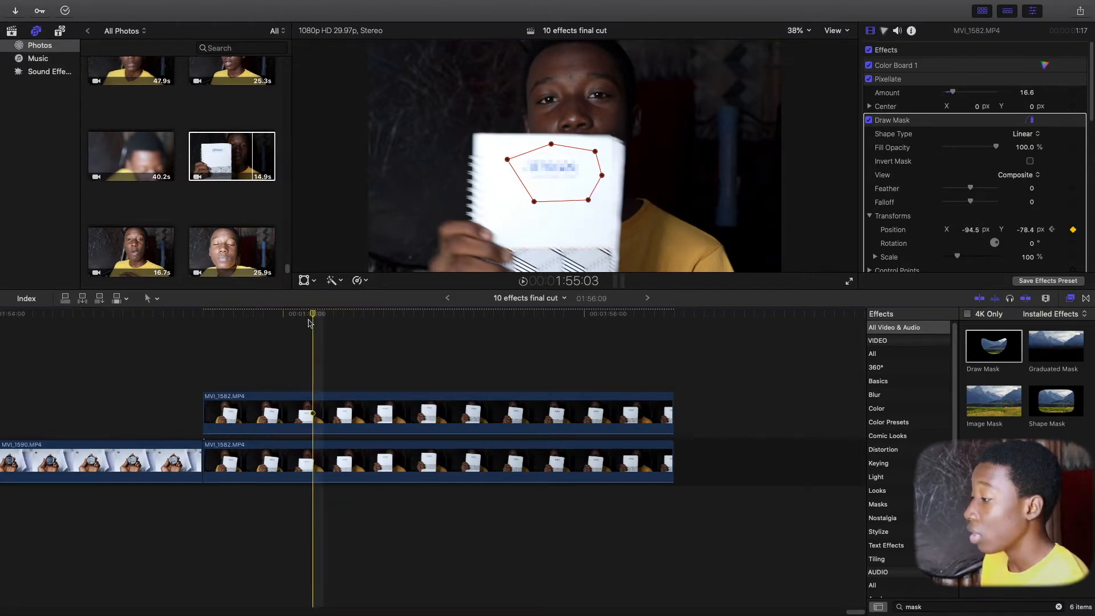
# Keyframe the mask's position over the moving logo from 1:55:05 to about 1:55:10.
pyautogui.moveTo(313, 314); pyautogui.dragTo(333, 314)
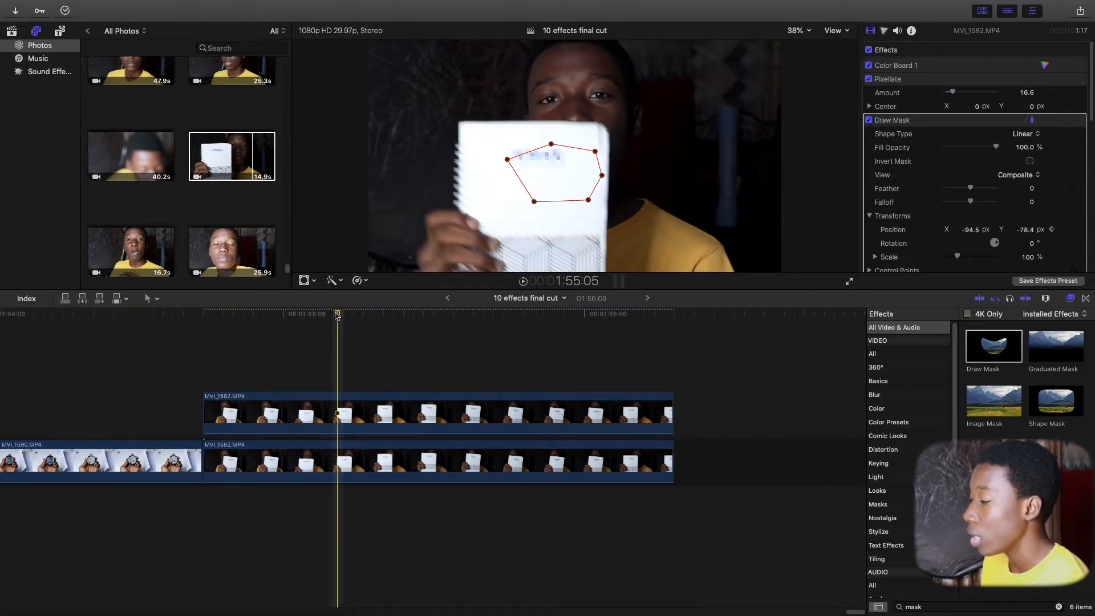
pyautogui.moveTo(529, 184); pyautogui.dragTo(513, 178)
pyautogui.press('Right')
pyautogui.press('Right')
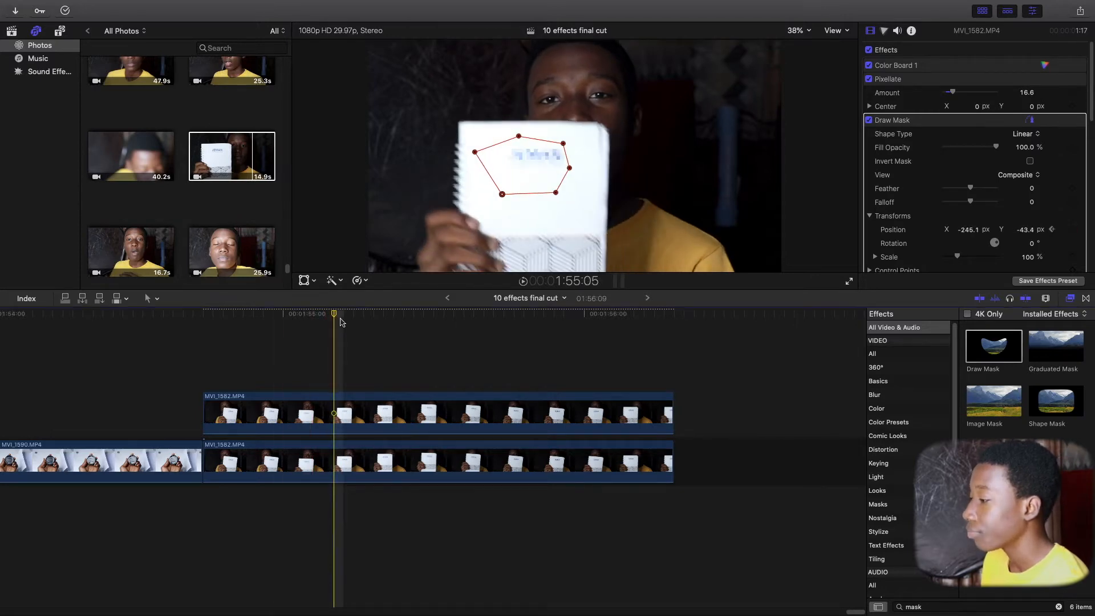
pyautogui.moveTo(531, 154); pyautogui.dragTo(533, 135)
pyautogui.moveTo(353, 314); pyautogui.dragTo(384, 319)
pyautogui.moveTo(517, 134); pyautogui.dragTo(514, 129)
pyautogui.moveTo(381, 317); pyautogui.dragTo(387, 316)
pyautogui.moveTo(516, 169)
pyautogui.mouseDown()
pyautogui.moveTo(516, 139)
pyautogui.moveTo(590, 124)
pyautogui.moveTo(556, 126)
pyautogui.moveTo(582, 155)
pyautogui.moveTo(612, 157)
pyautogui.mouseUp()
# Continue the mask's position keyframes over the logo up to 1:56:01, ending at X 22.9 px, Y -7.3 px.
pyautogui.press('Right')
pyautogui.press('Right')
pyautogui.press('Right')
pyautogui.press('Right')
pyautogui.press('Right')
pyautogui.press('Right')
pyautogui.press('Right')
pyautogui.press('Right')
pyautogui.click(500, 318)
pyautogui.click(524, 317)
pyautogui.moveTo(525, 317); pyautogui.dragTo(578, 323)
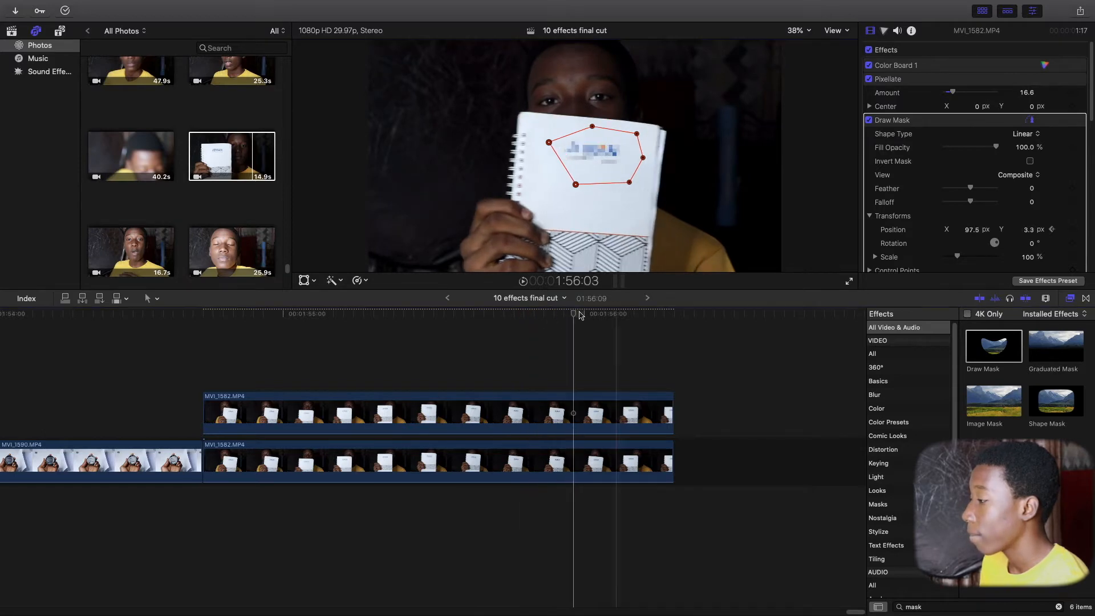
pyautogui.press('Right')
pyautogui.press('Right')
pyautogui.moveTo(593, 170); pyautogui.dragTo(574, 175)
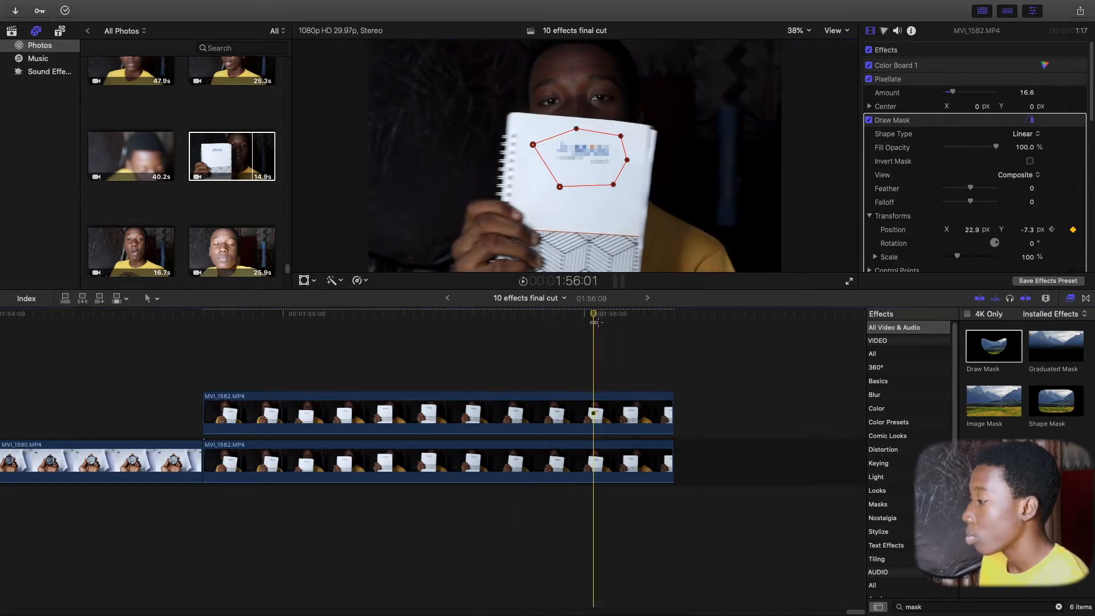
# Keyframe the mask to X -128.6 px, Y 19.3 px at 1:56:06 and realign it with the logo near the clip's end.
pyautogui.click(624, 319)
pyautogui.moveTo(570, 152); pyautogui.dragTo(531, 153)
pyautogui.click(651, 318)
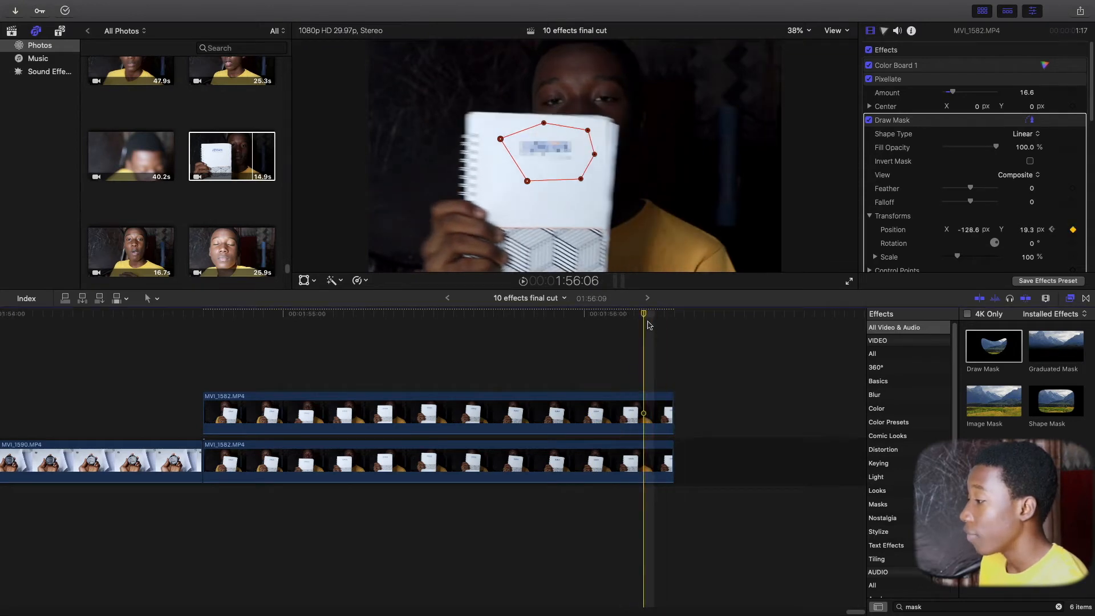
pyautogui.click(663, 318)
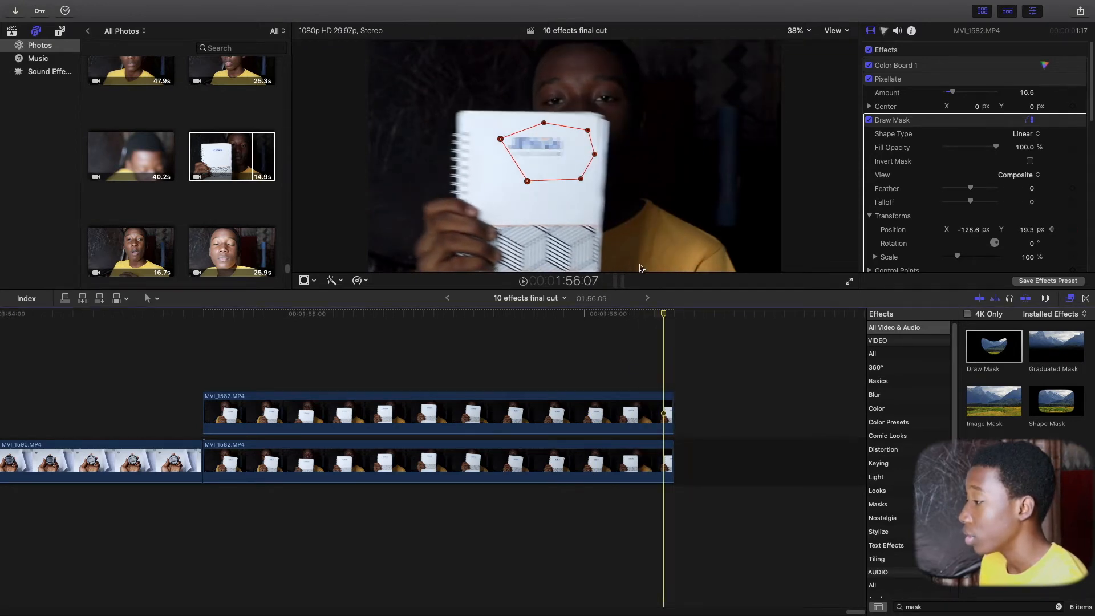
pyautogui.moveTo(546, 141); pyautogui.dragTo(539, 141)
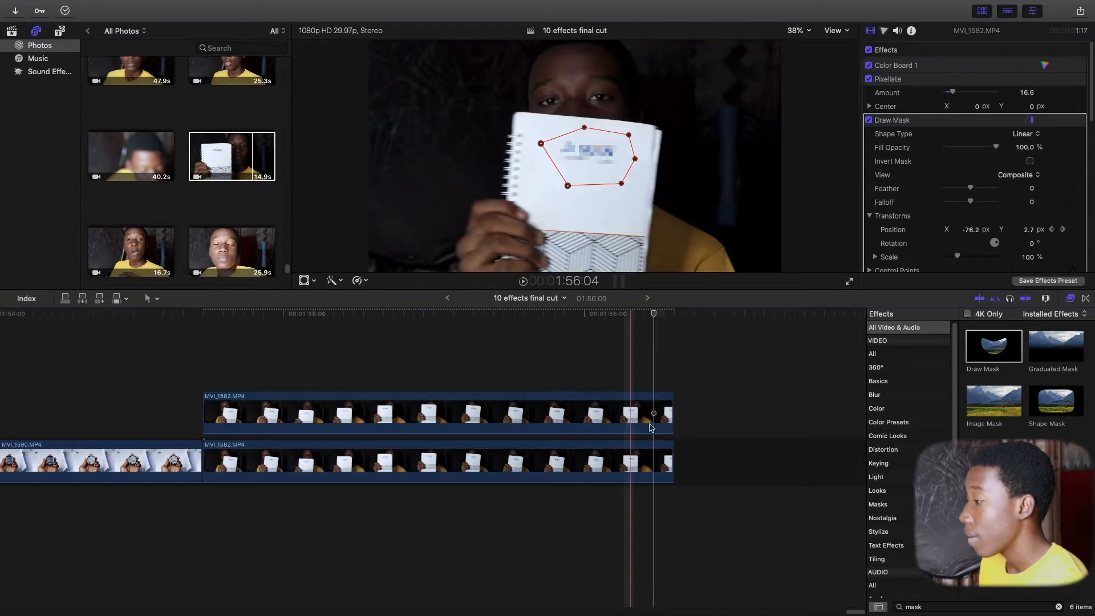
# Play back the masked MVI_1582 section to check how the pixellation tracks the notebook logo.
pyautogui.click(692, 323)
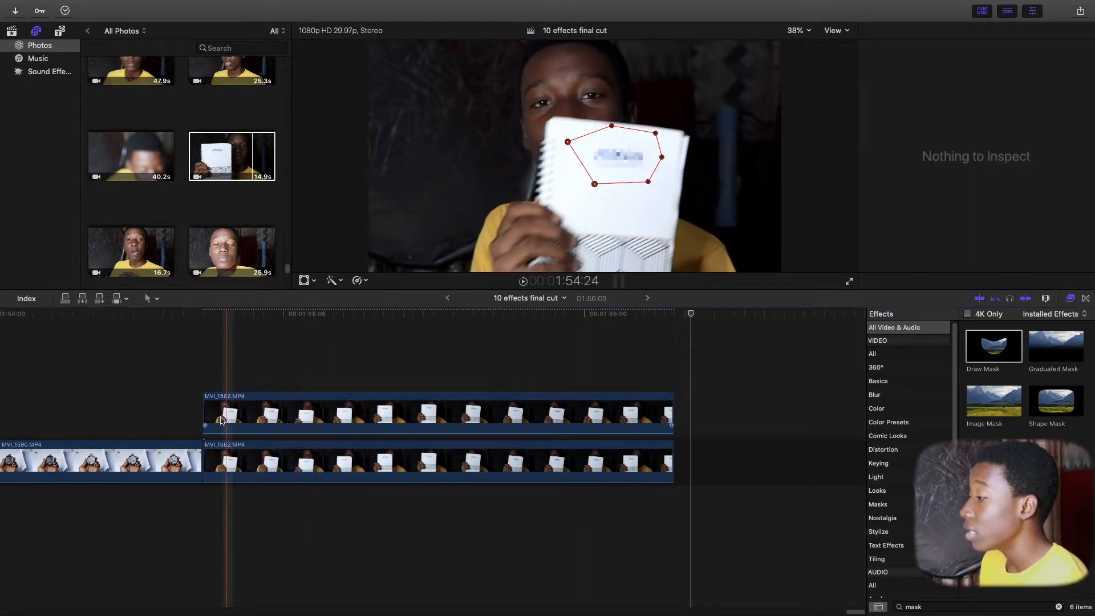
pyautogui.press('space')
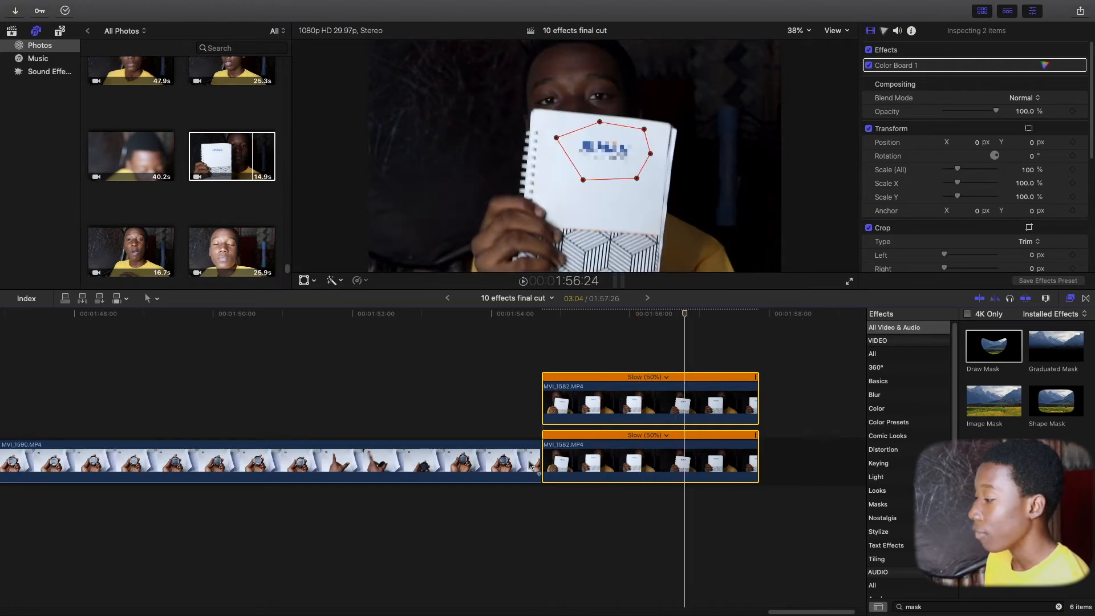
pyautogui.press('space')
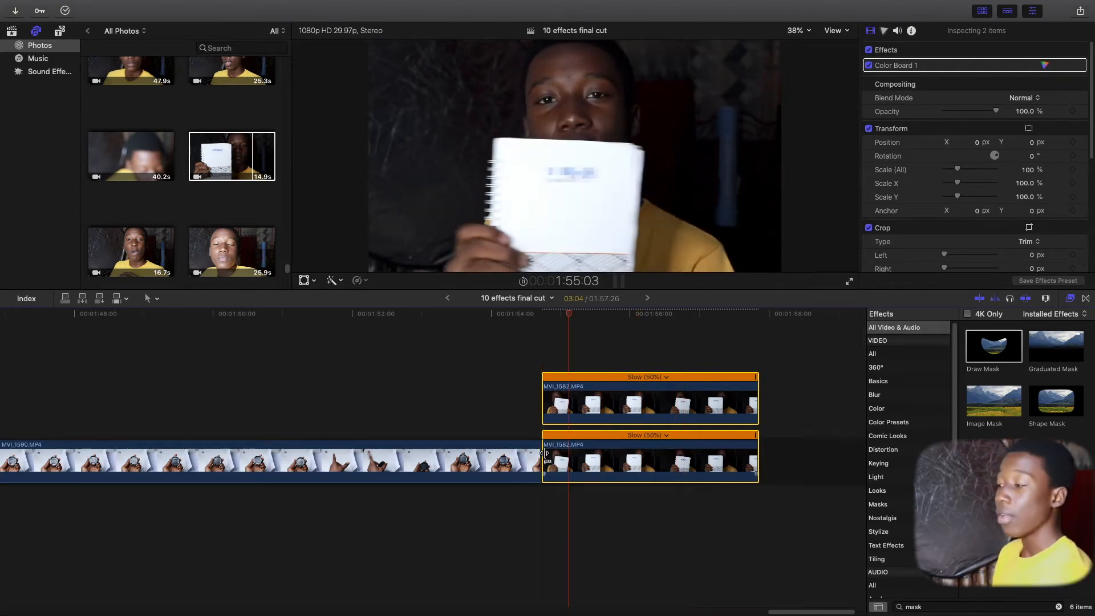
pyautogui.press('space')
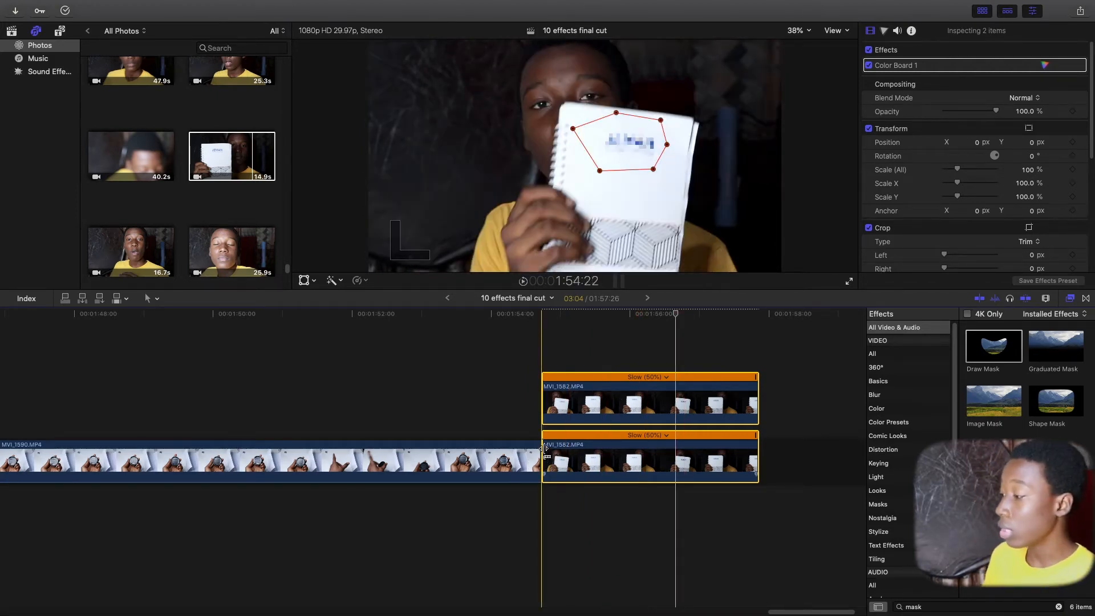
pyautogui.press('space')
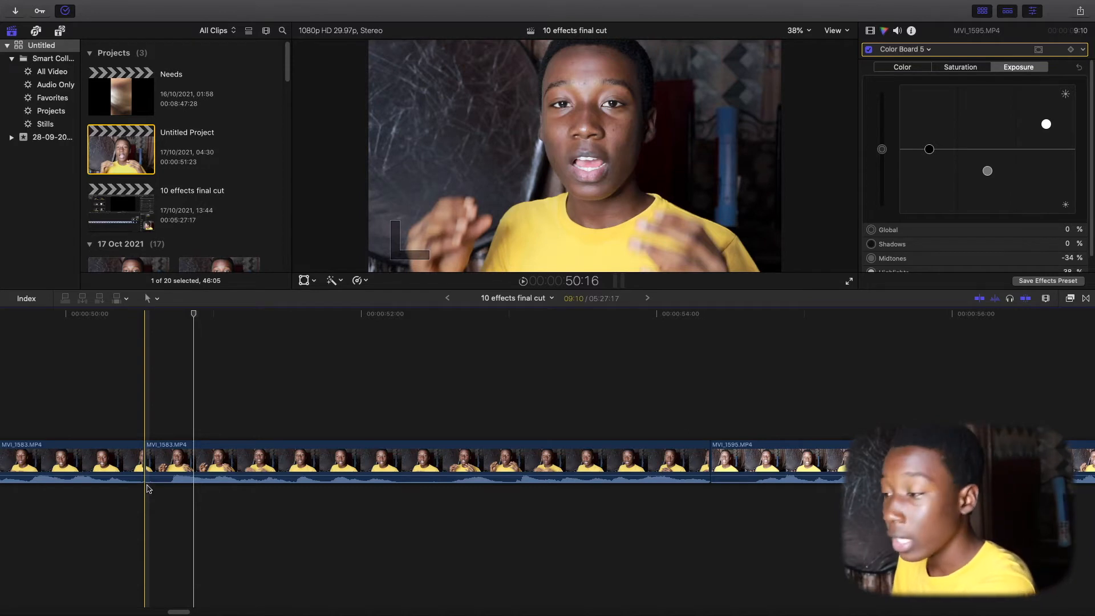
# Play back the second MVI_1583 clip repeatedly from its start at 50:16 to review the spoken section.
pyautogui.press('space')
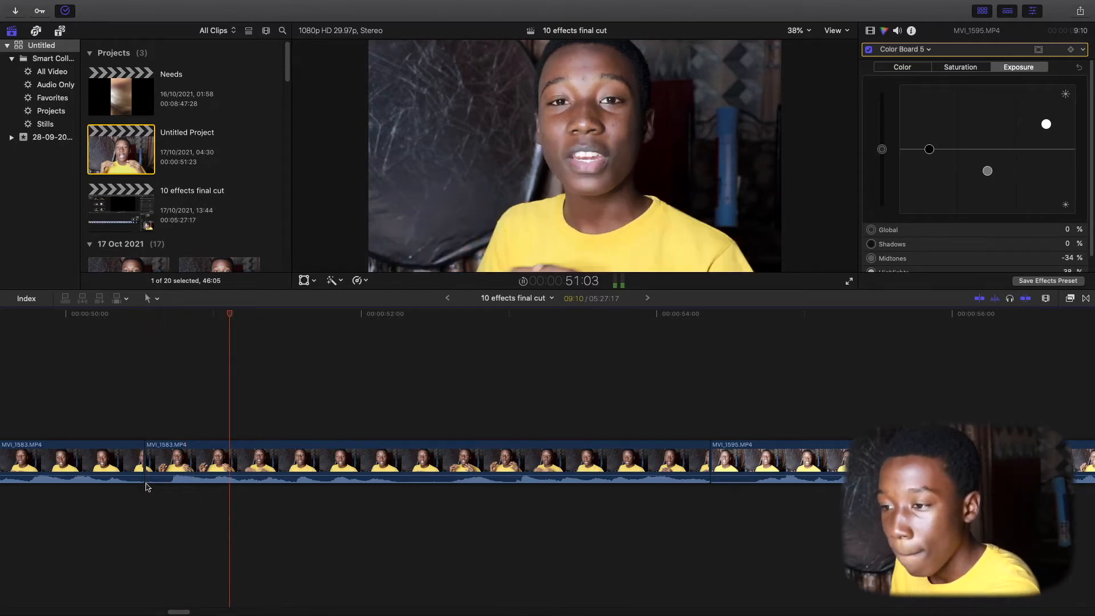
pyautogui.press('space')
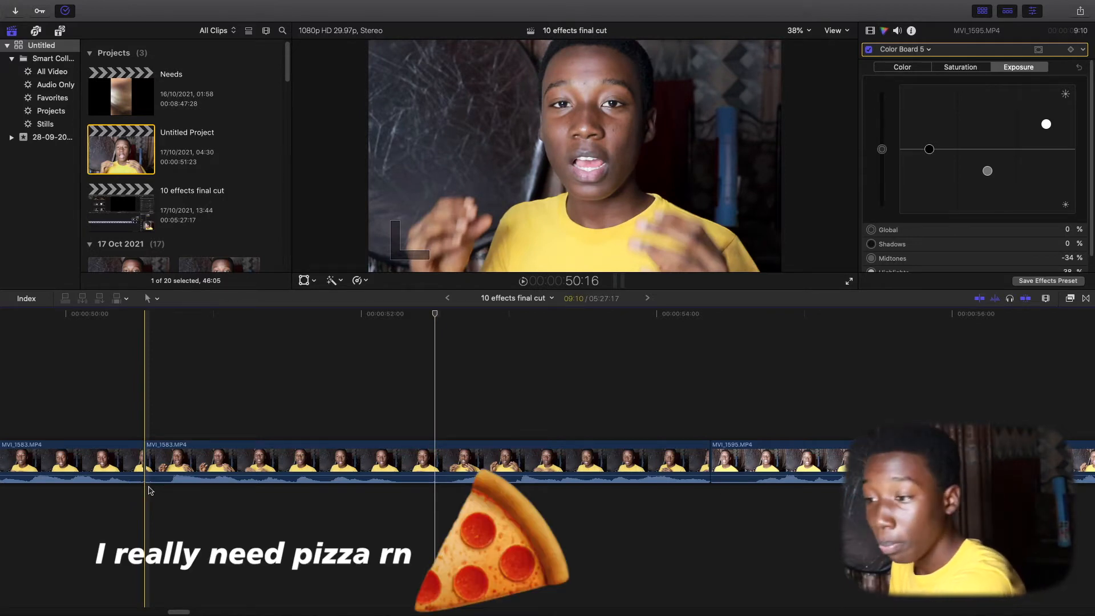
pyautogui.press('space')
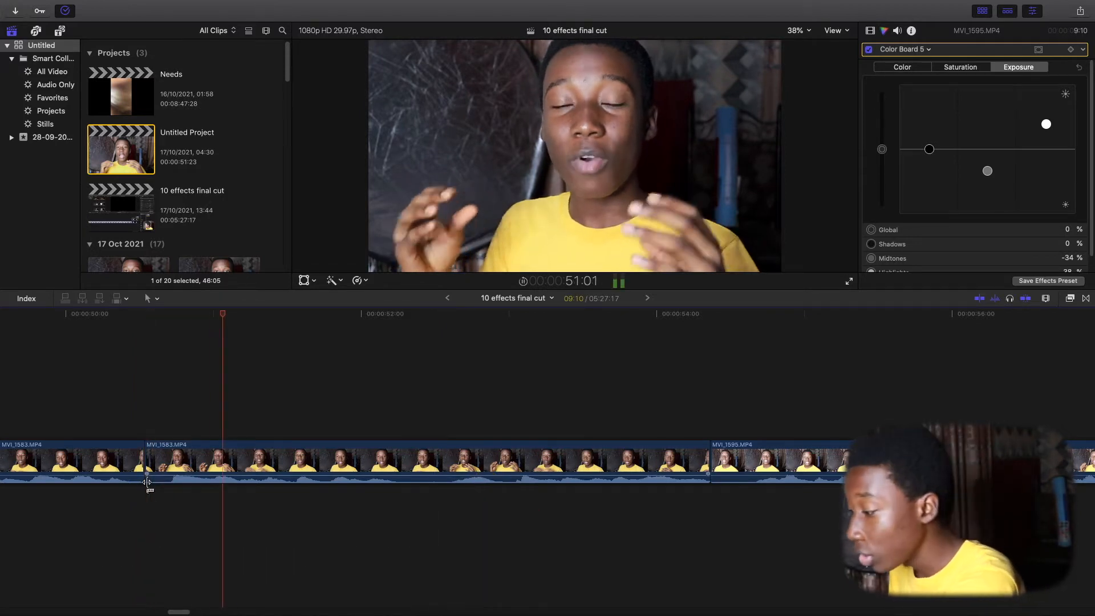
pyautogui.press('space')
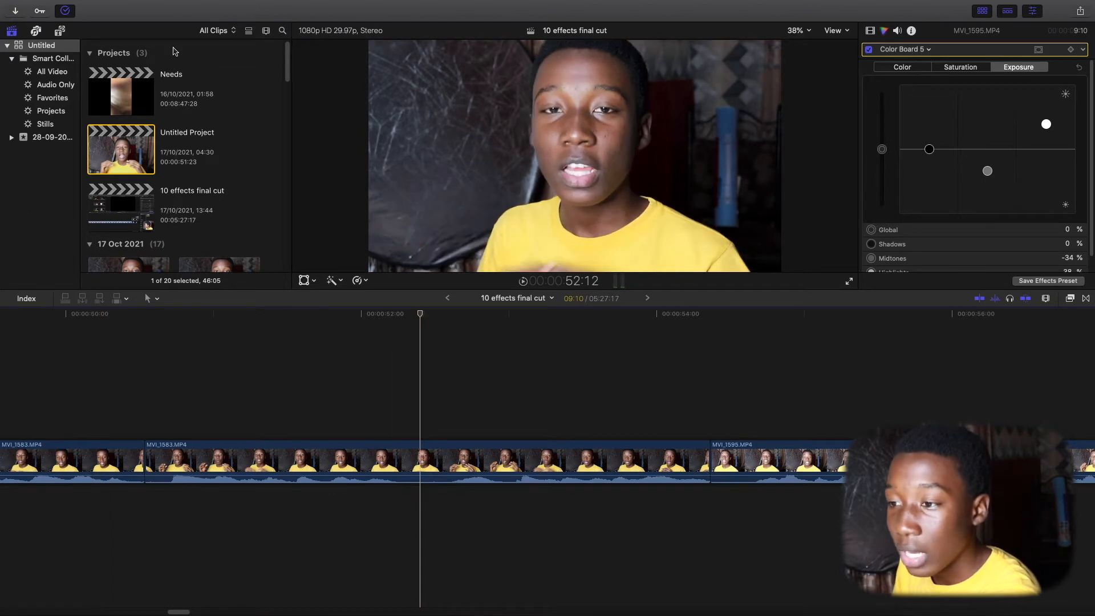
# Find the Custom title, add it above the second MVI_1583 clip, shorten it to 2:25 and play back the section.
pyautogui.press('alt+super+1')
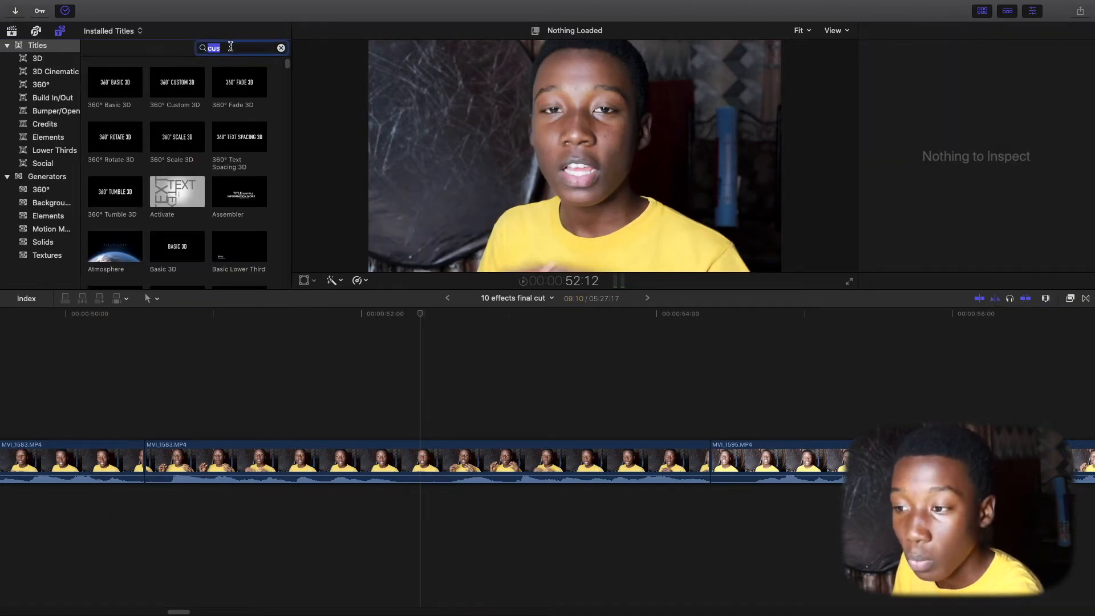
pyautogui.write('m')
pyautogui.moveTo(177, 81); pyautogui.dragTo(146, 430)
pyautogui.moveTo(882, 431); pyautogui.dragTo(559, 464)
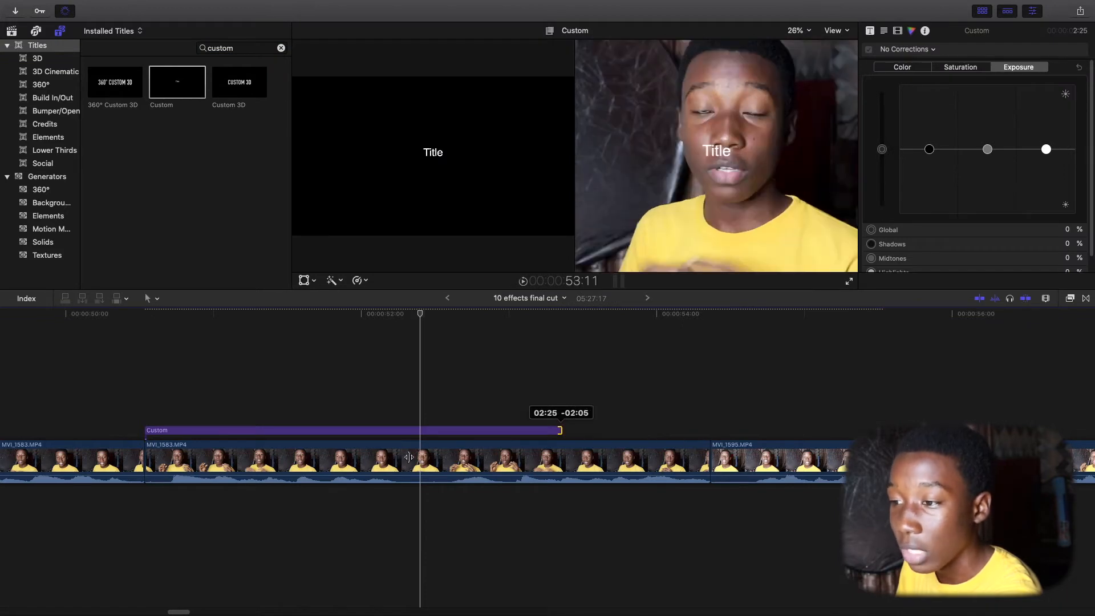
pyautogui.press('space')
pyautogui.press('space')
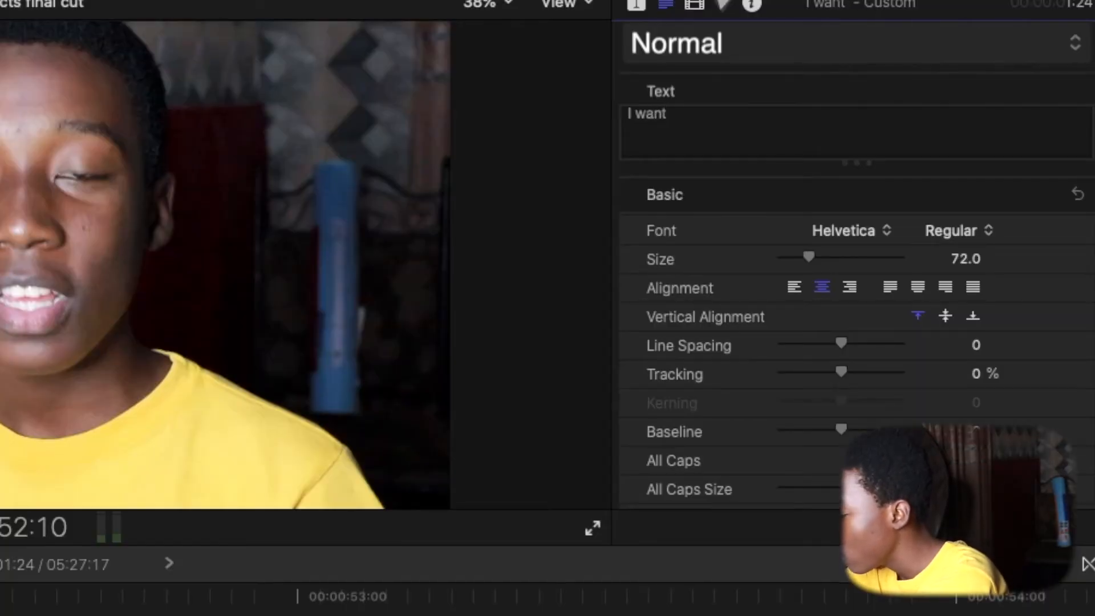
# Make the title read "I want to eat a pizza" and set its font to the bold italic Humnst777 Blk BT.
pyautogui.write('a p')
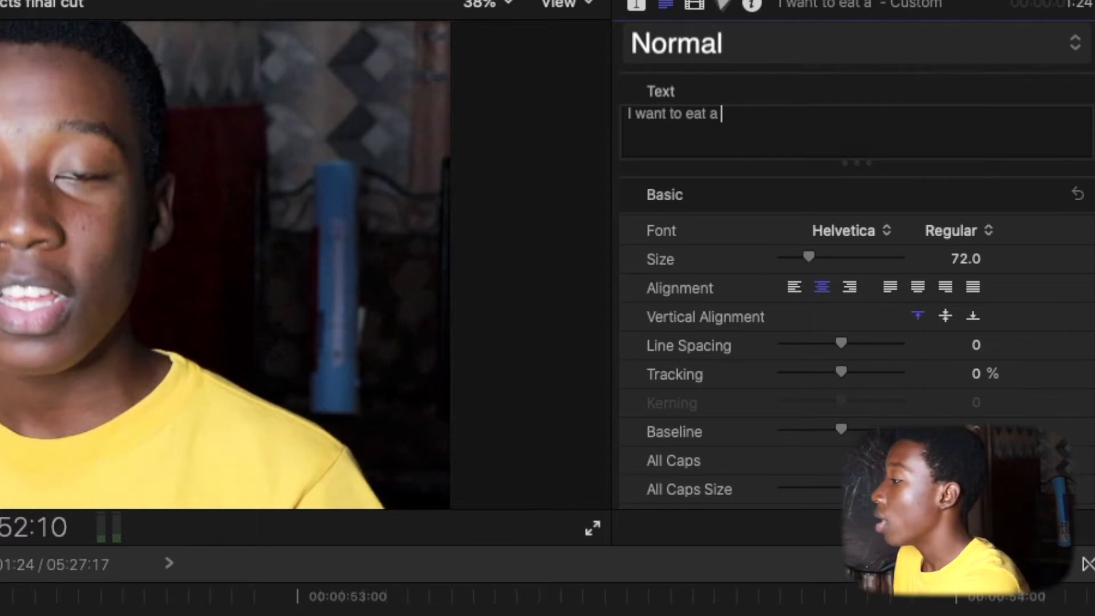
pyautogui.write('izza')
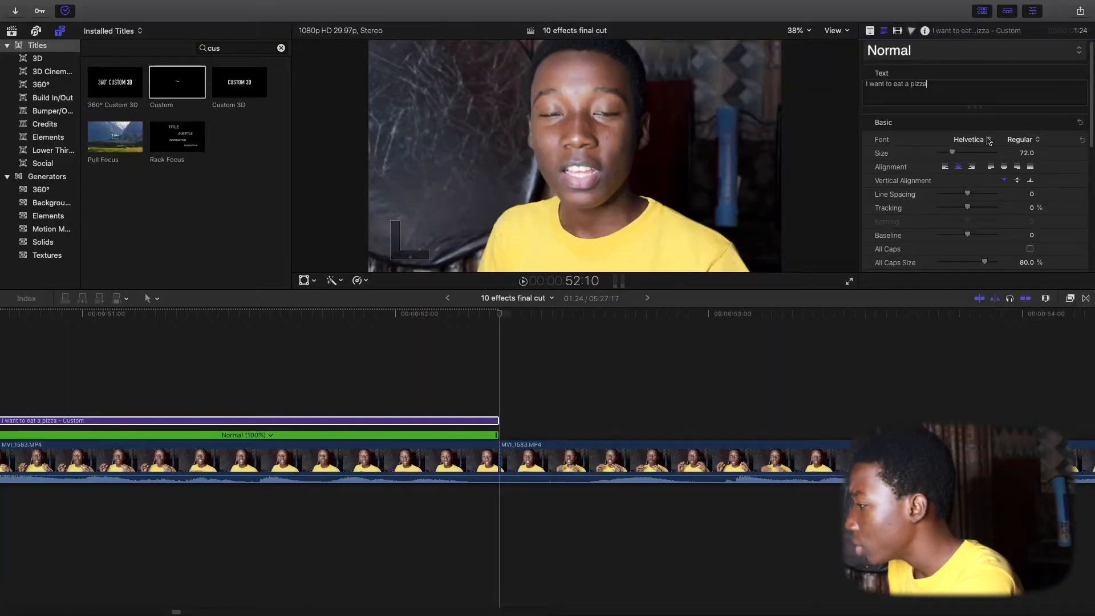
pyautogui.click(844, 231)
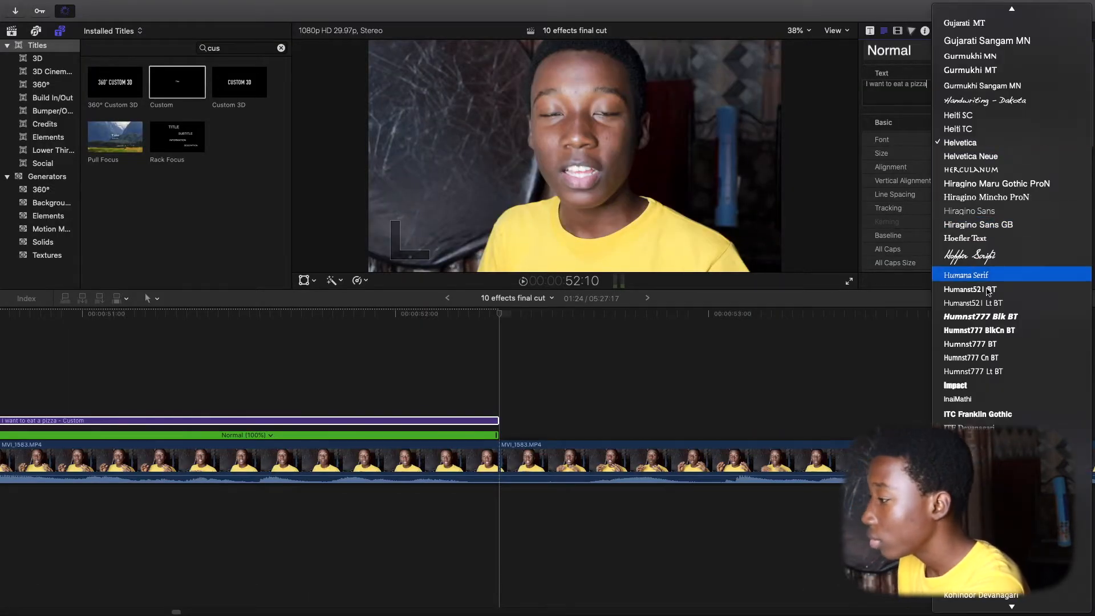
pyautogui.click(1006, 317)
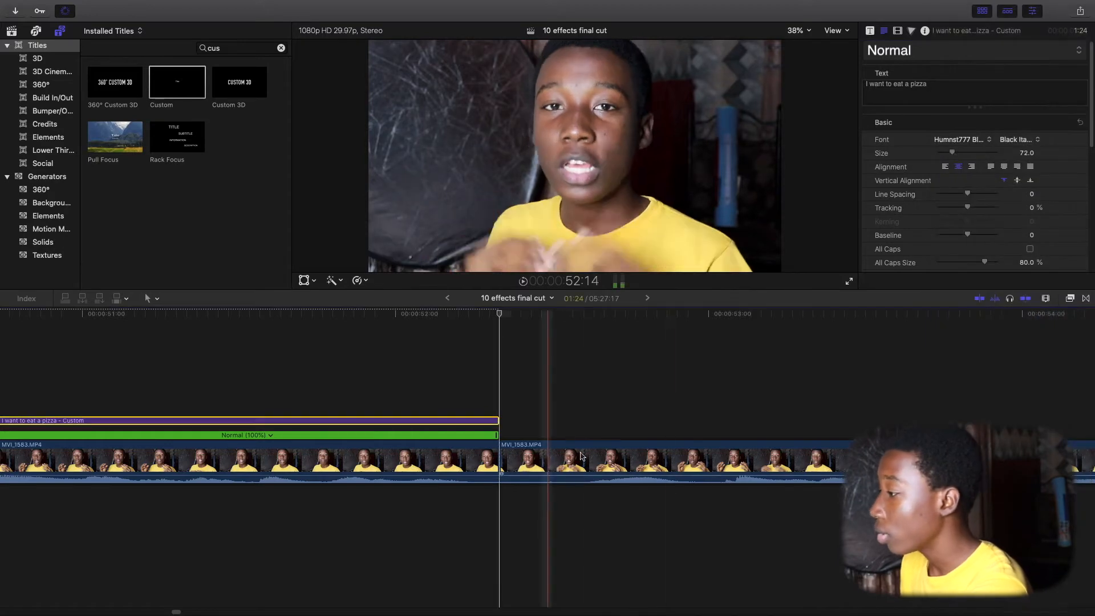
# Set the title's size to 89 and move it over the yellow shirt, to about X 72 px, Y -436 px.
pyautogui.click(227, 437)
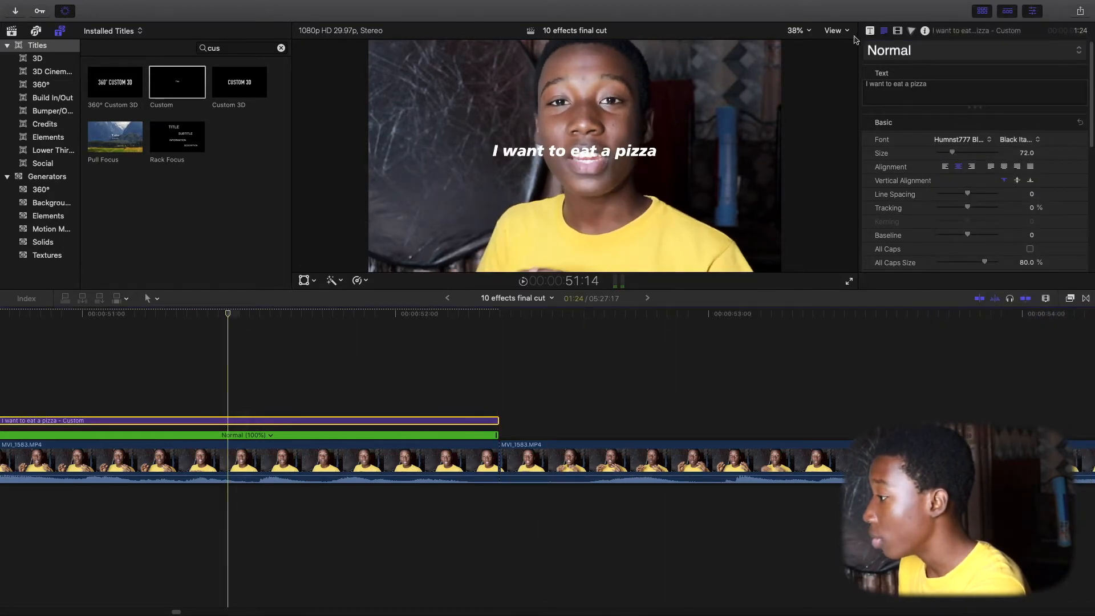
pyautogui.moveTo(953, 155); pyautogui.dragTo(957, 156)
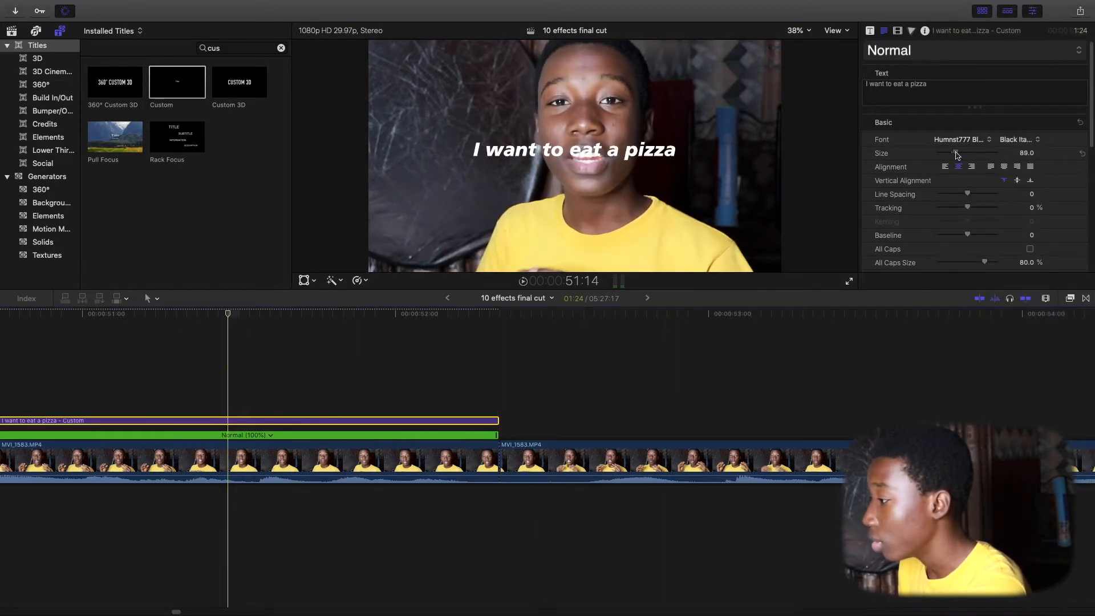
pyautogui.moveTo(525, 160); pyautogui.dragTo(542, 247)
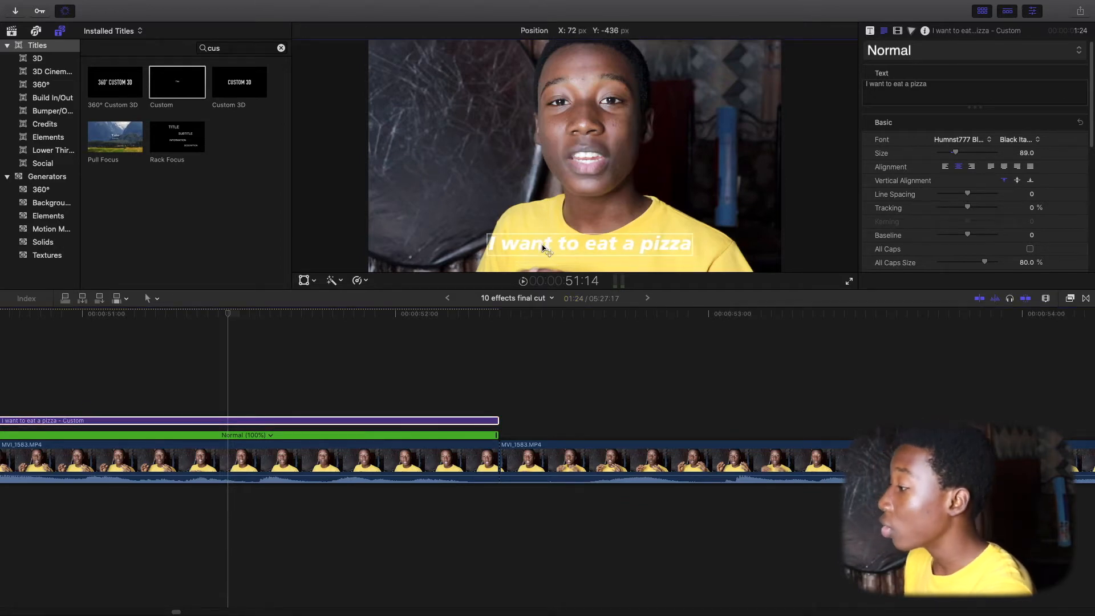
# Change the title's face color to black.
pyautogui.scroll(-10, 1016, 186)
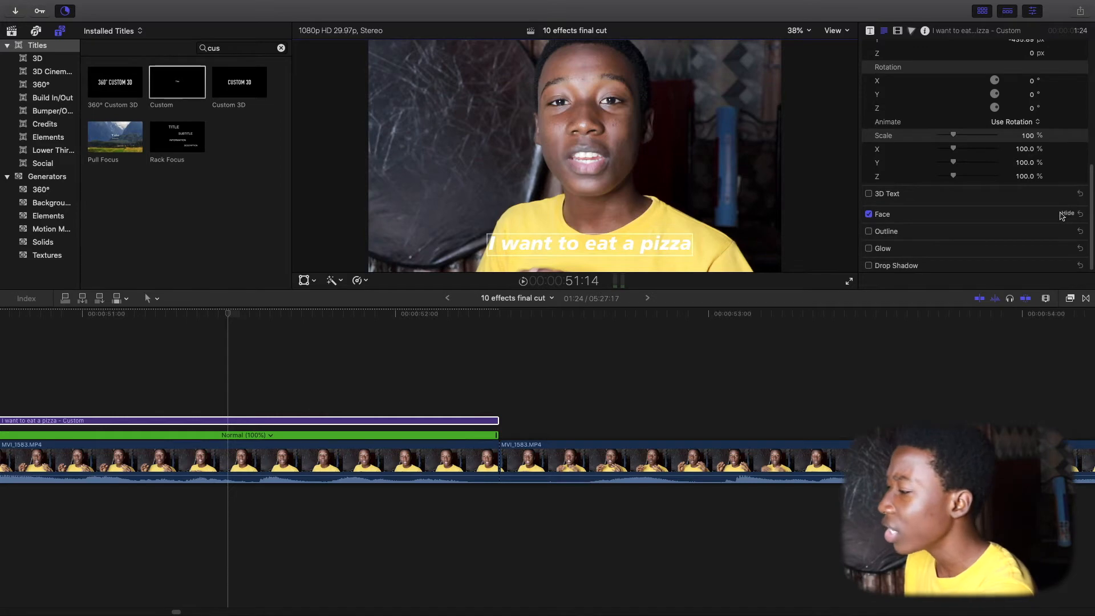
pyautogui.click(1064, 213)
pyautogui.click(1023, 242)
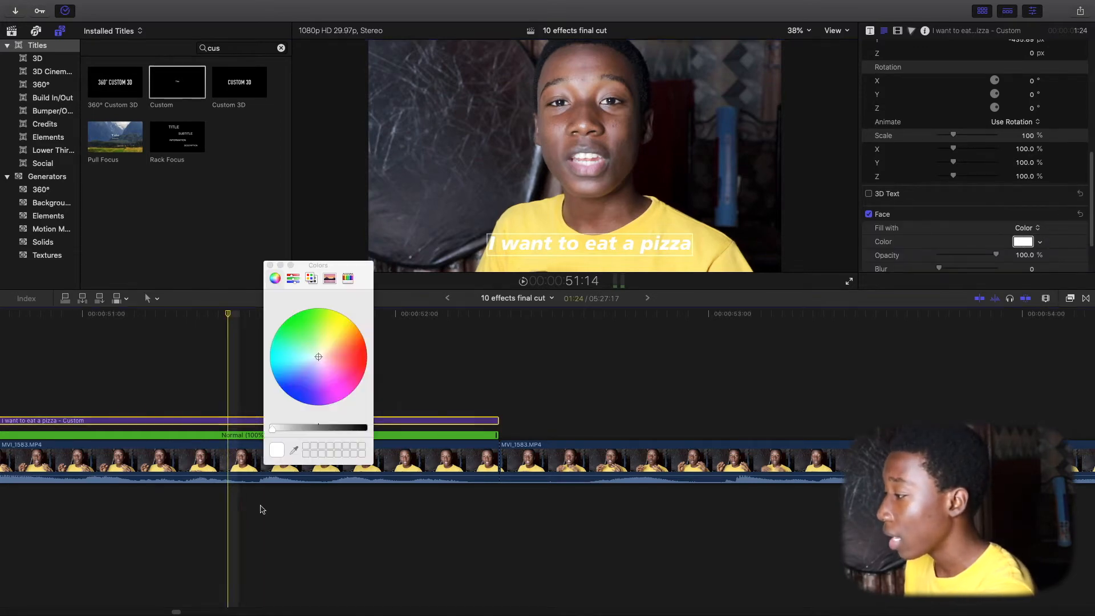
pyautogui.moveTo(275, 433); pyautogui.dragTo(369, 425)
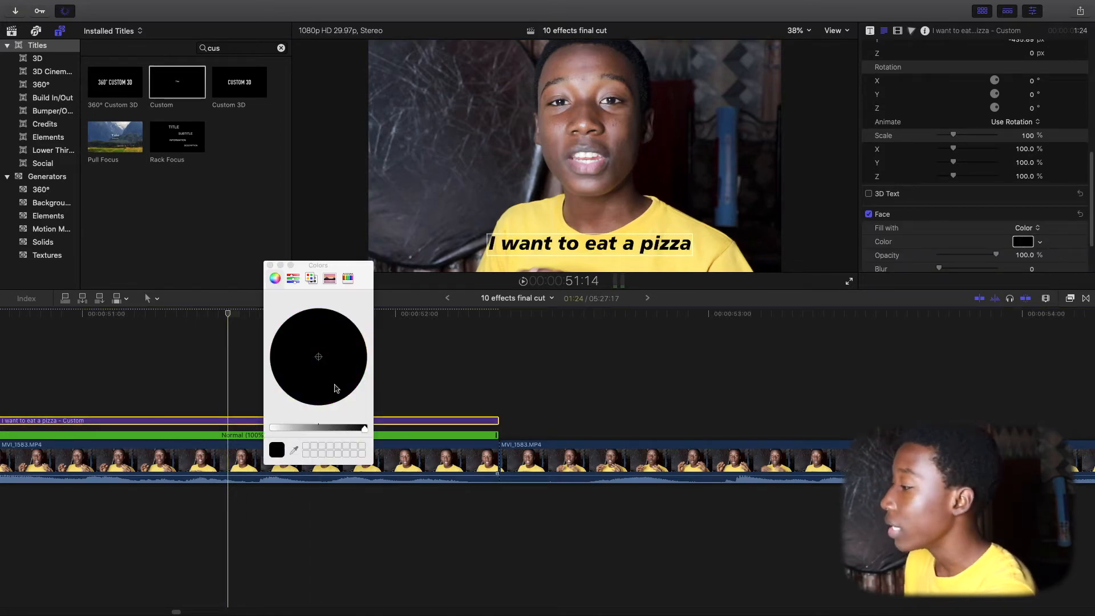
pyautogui.click(269, 265)
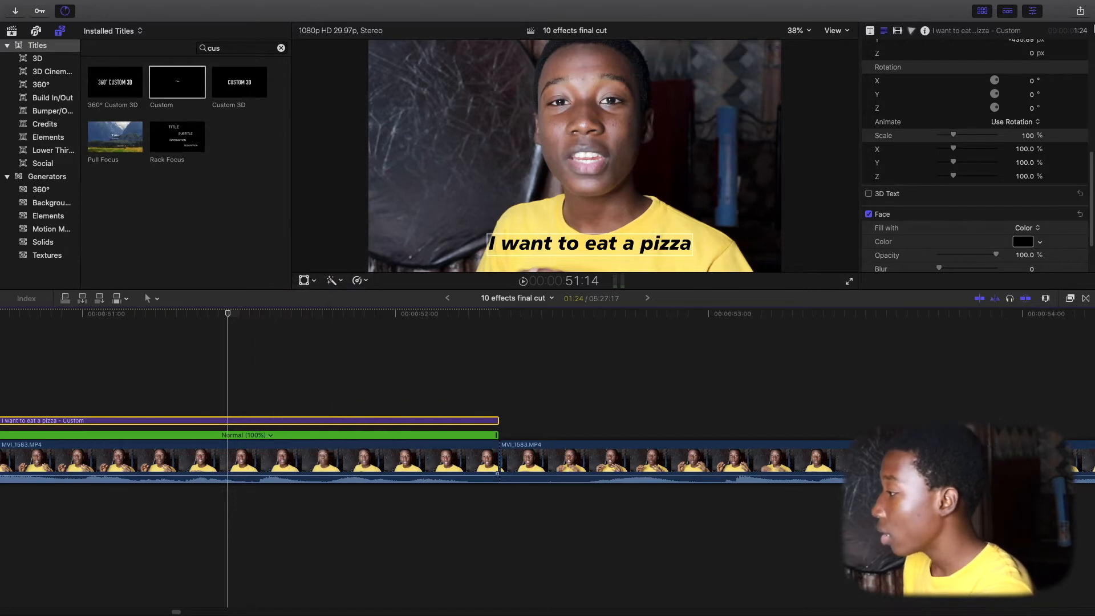
# Try the All Caps option on the title text.
pyautogui.scroll(10, 970, 98)
pyautogui.scroll(-1, 1044, 194)
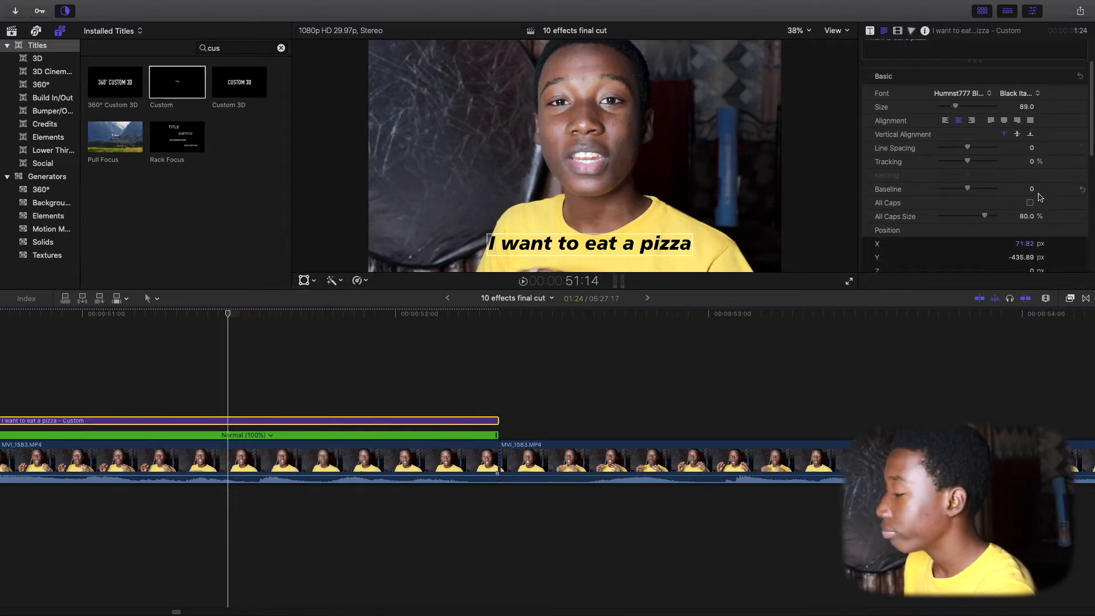
pyautogui.click(1031, 203)
pyautogui.click(1031, 203)
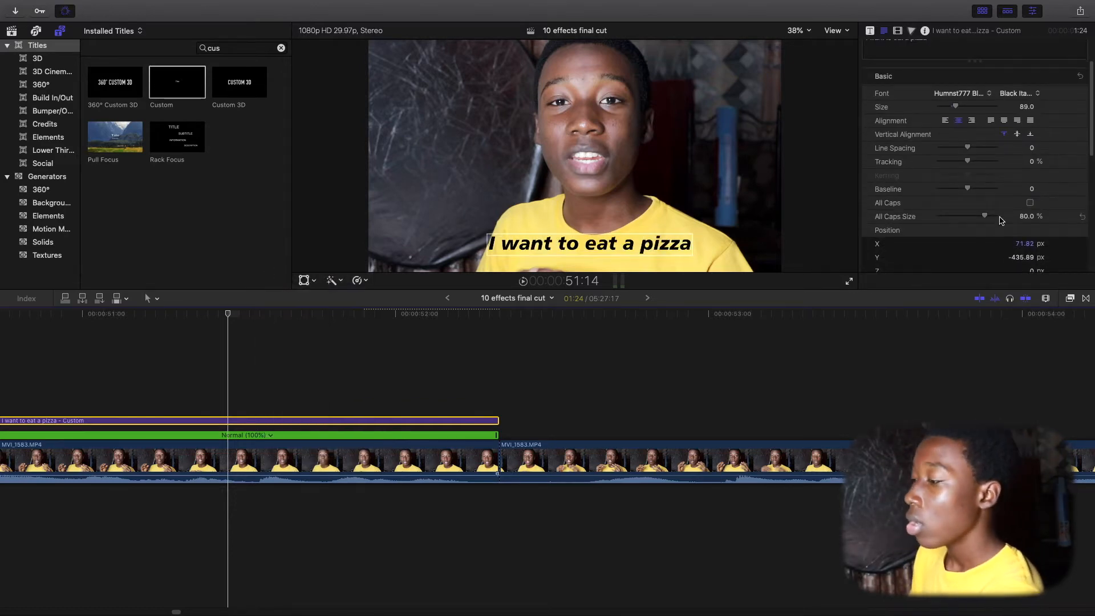
# Split the "I want to eat a pizza" title at 50:27 with the Blade tool.
pyautogui.hscroll(-8, 266, 459)
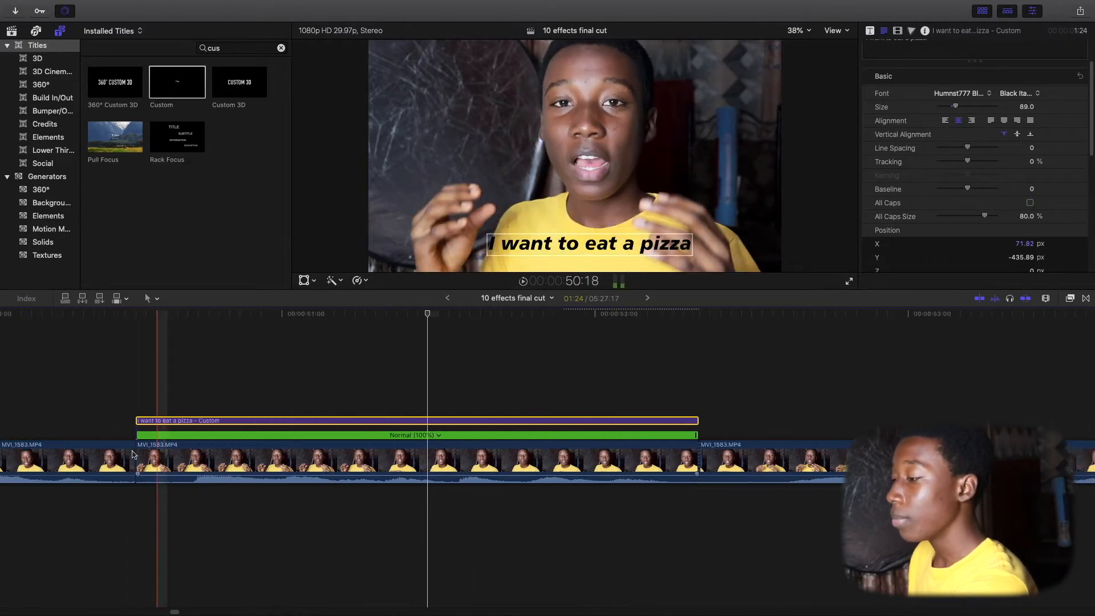
pyautogui.press('super+equal')
pyautogui.press('super+equal')
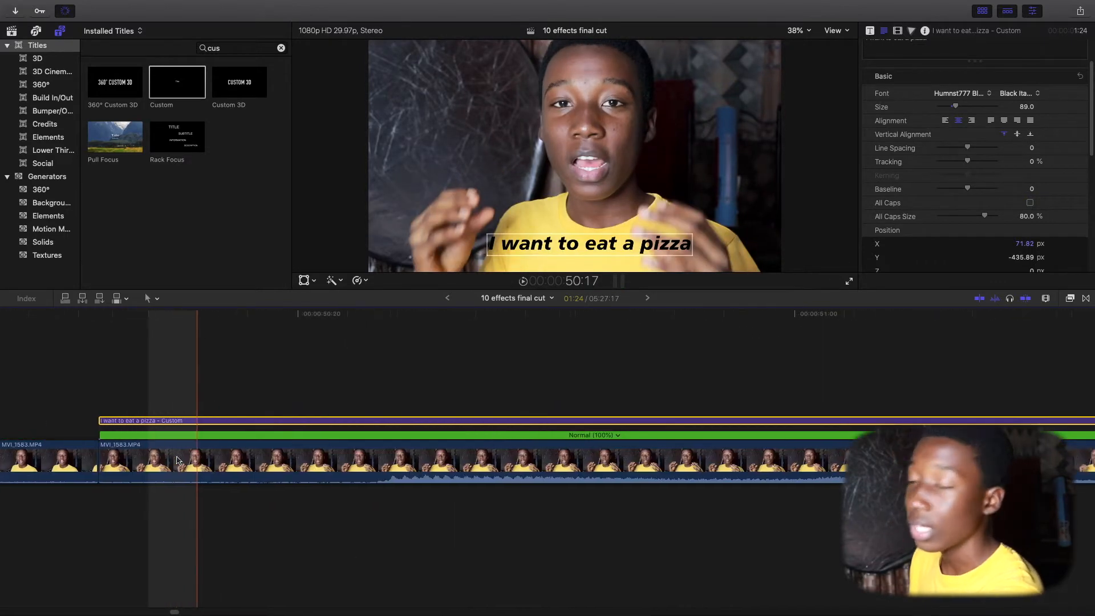
pyautogui.hscroll(-1, 159, 459)
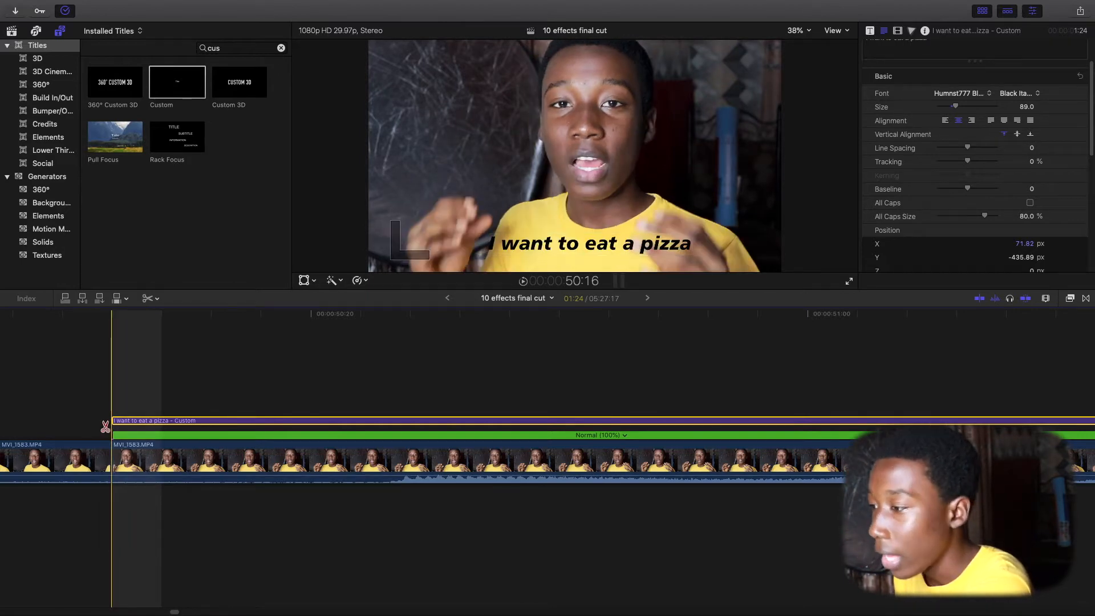
pyautogui.click(659, 421)
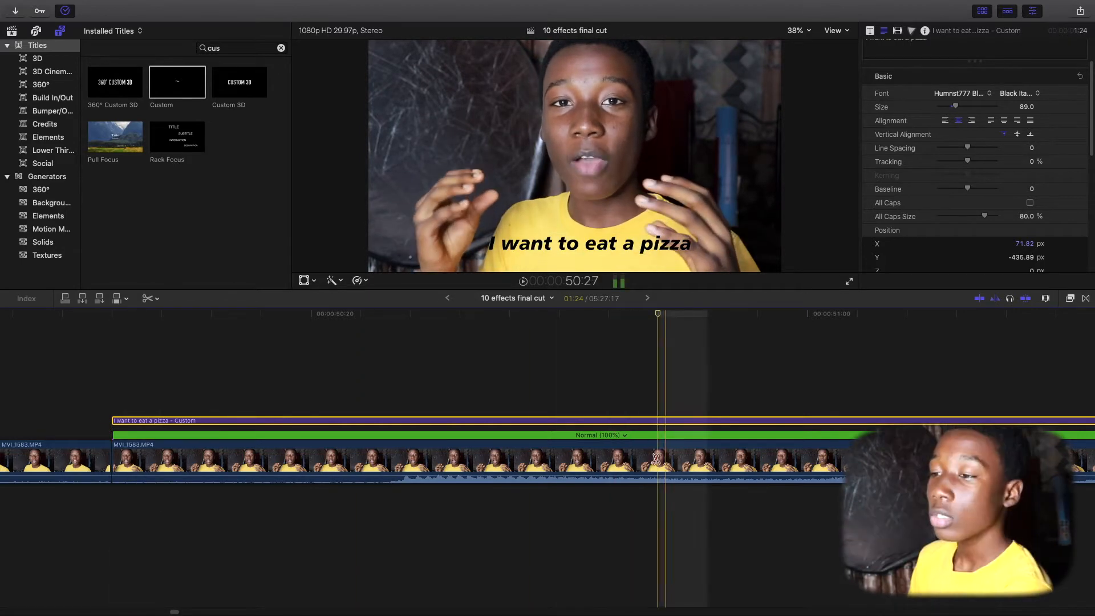
pyautogui.click(655, 423)
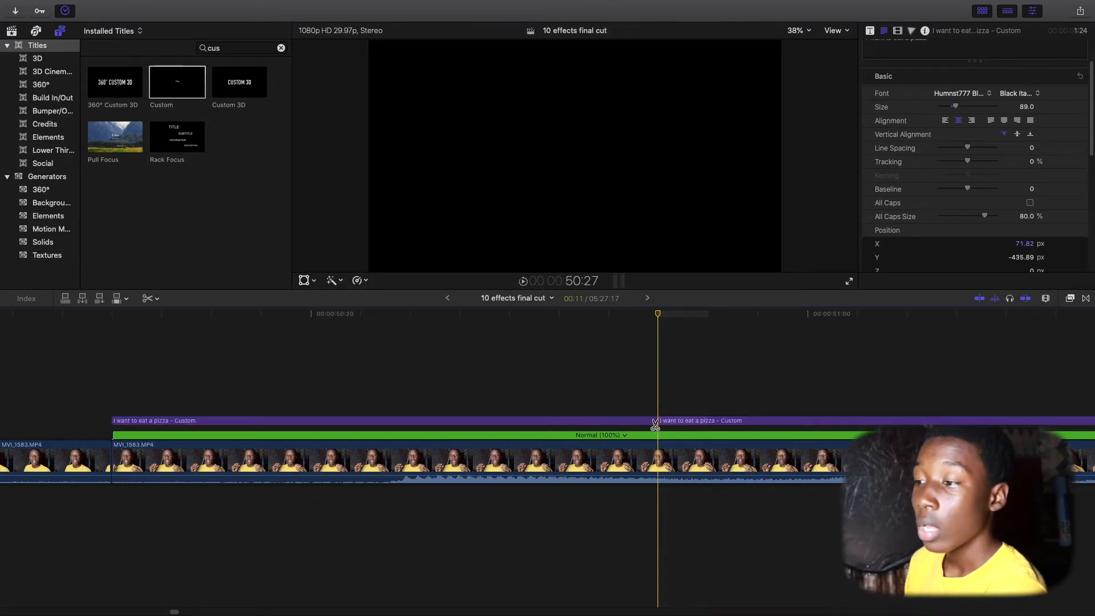
# Play back the speech and split the rest of the title with it, at about 51:04 and 51:10.
pyautogui.hscroll(3, 646, 432)
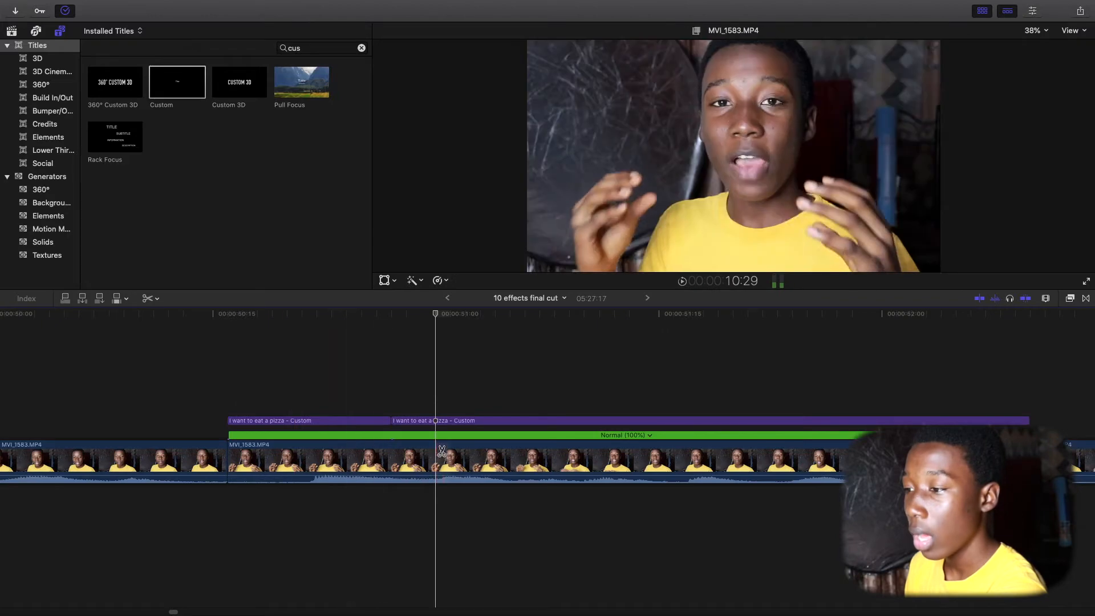
pyautogui.press('space')
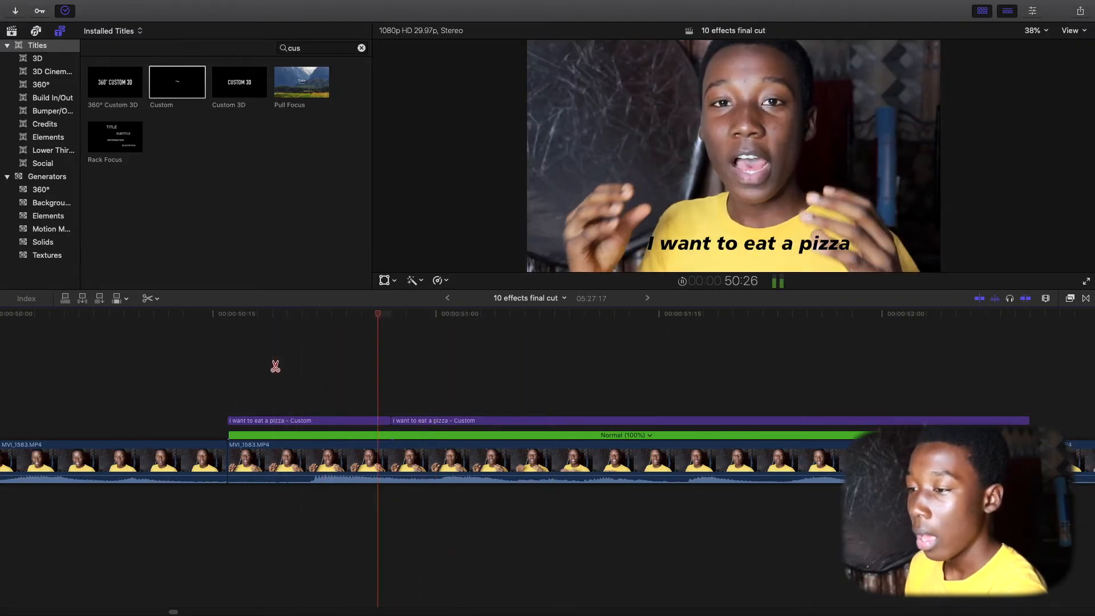
pyautogui.click(498, 422)
pyautogui.press('space')
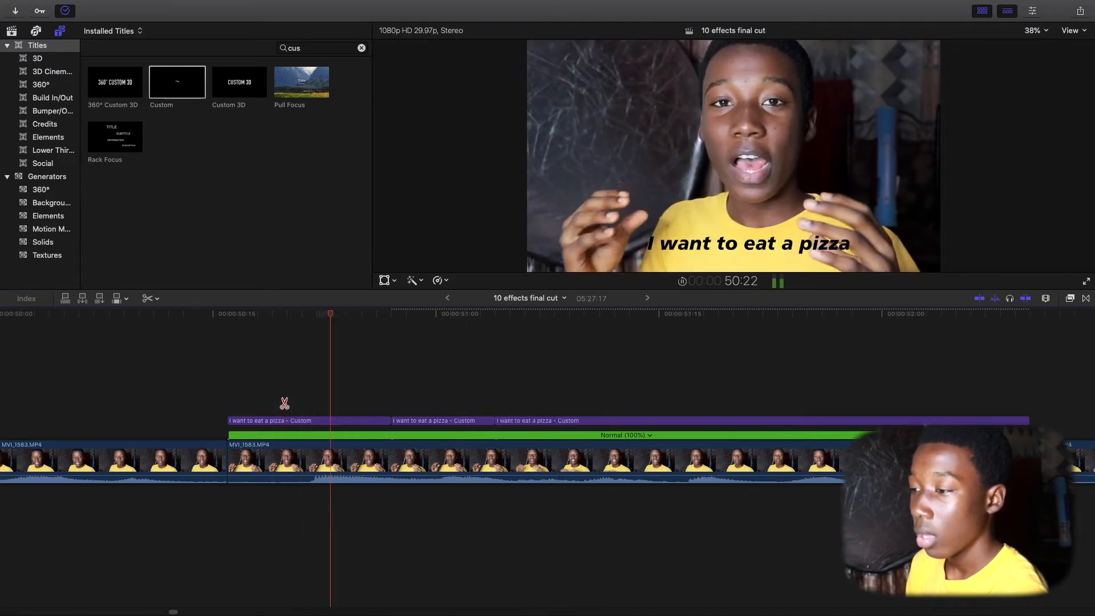
pyautogui.click(585, 422)
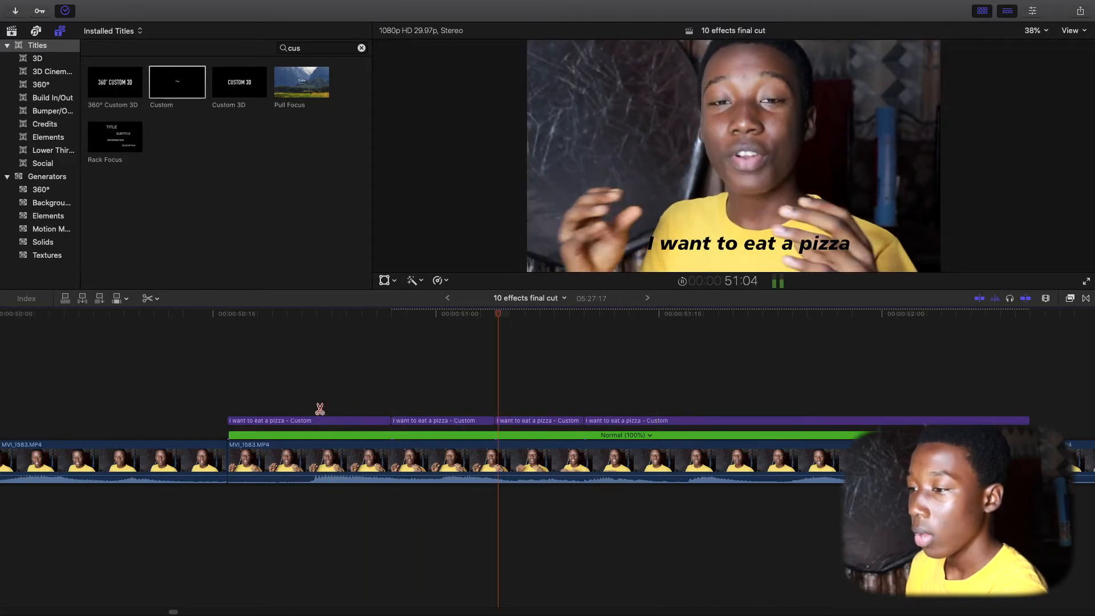
# Split the last title segment at about 51:18 and play back the segments against the speech.
pyautogui.press('space')
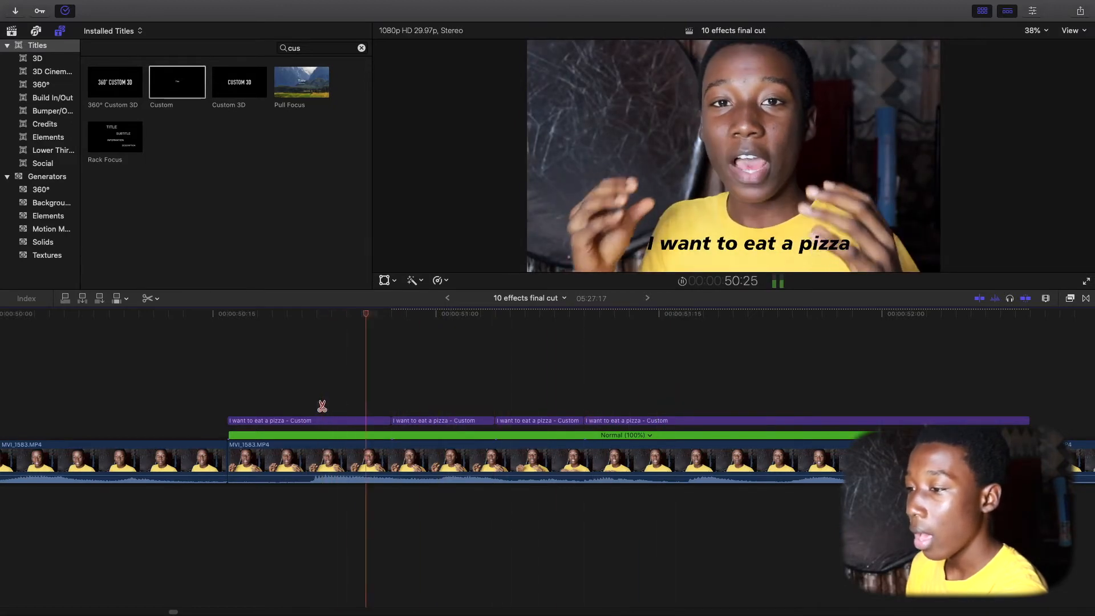
pyautogui.press('space')
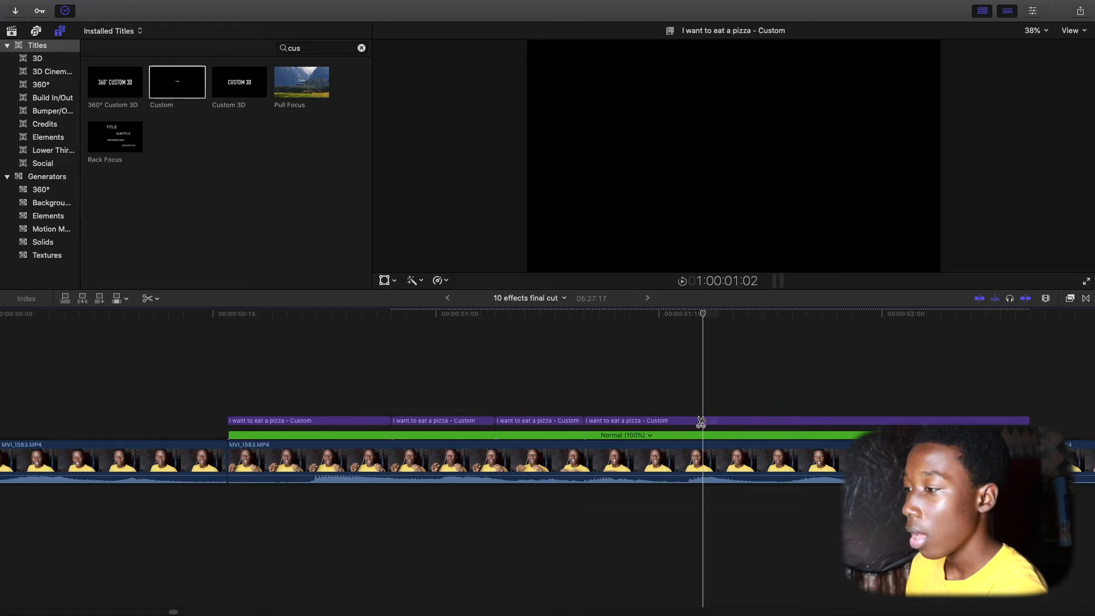
pyautogui.press('space')
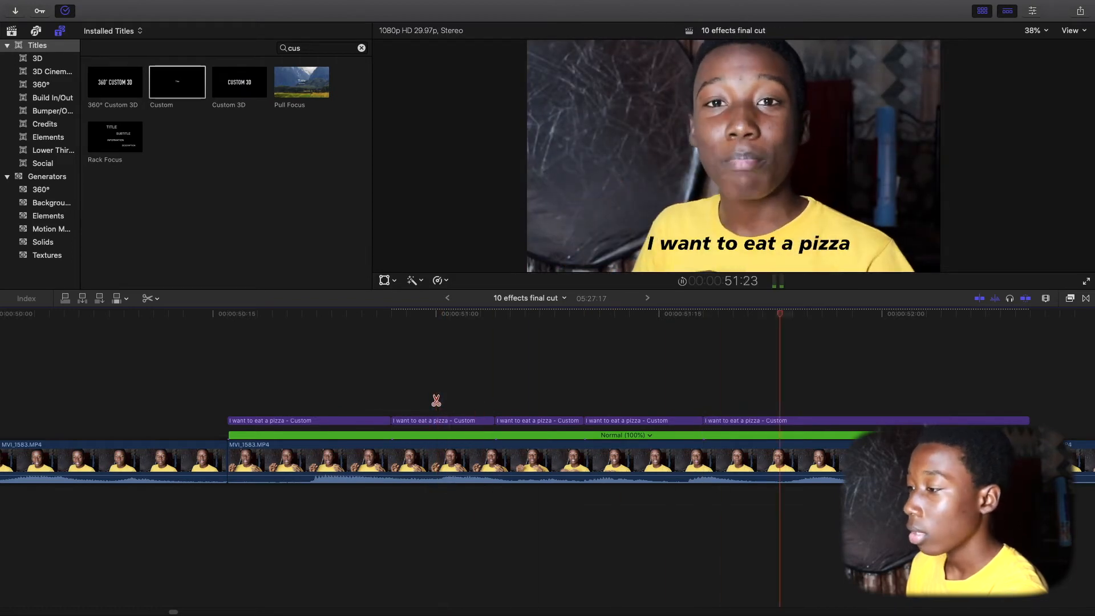
pyautogui.press('space')
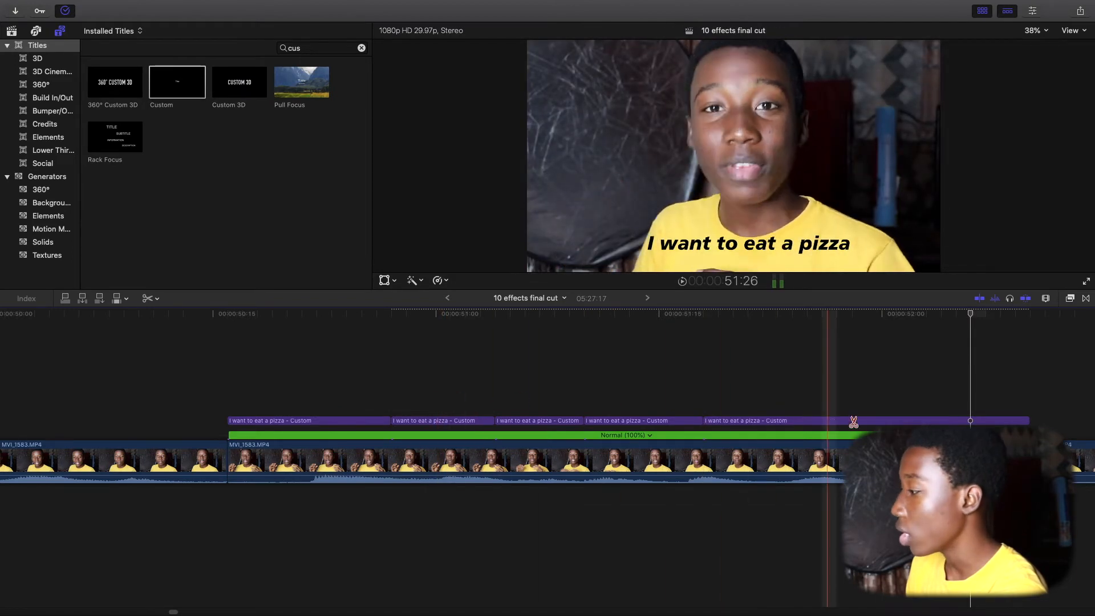
# Trim the first title segment with the Crop tool so that only the word "I" remains in its frame.
pyautogui.press('a')
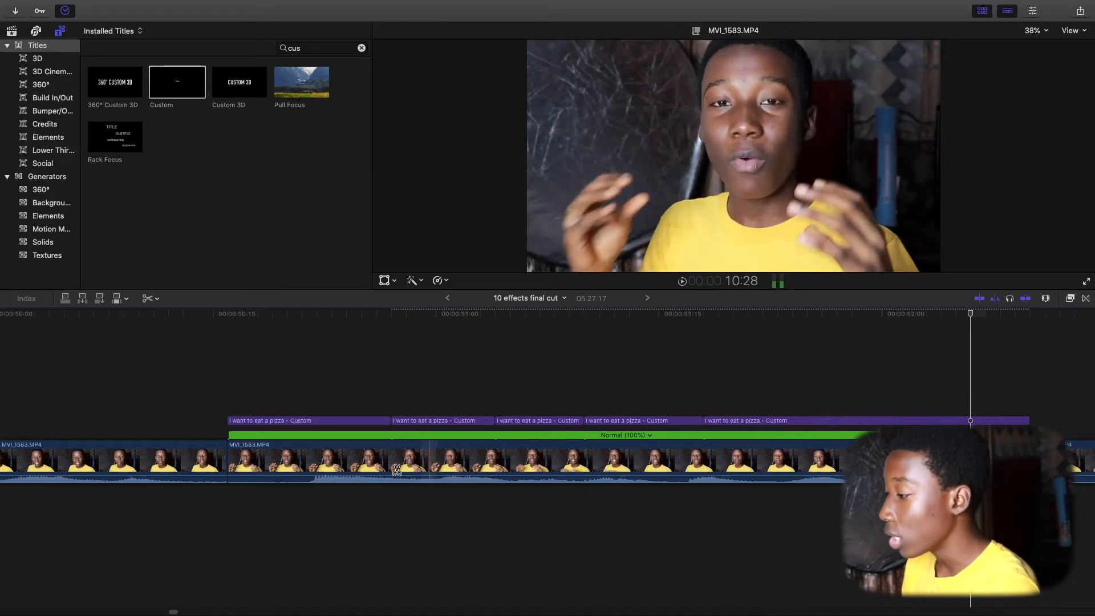
pyautogui.click(256, 423)
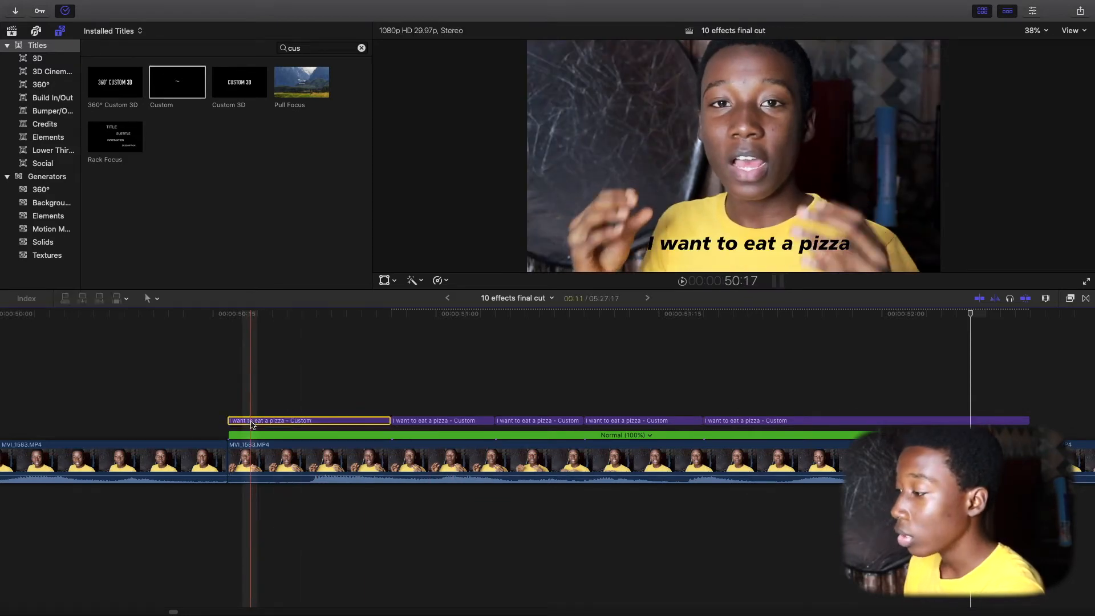
pyautogui.click(395, 281)
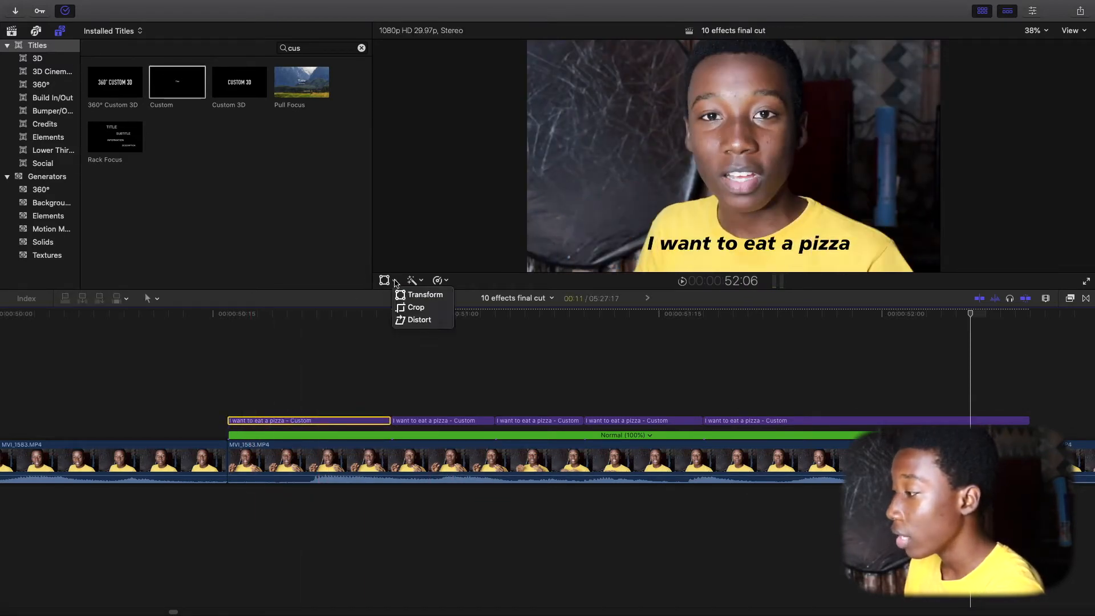
pyautogui.press('Escape')
pyautogui.hotkey('shift', 't')
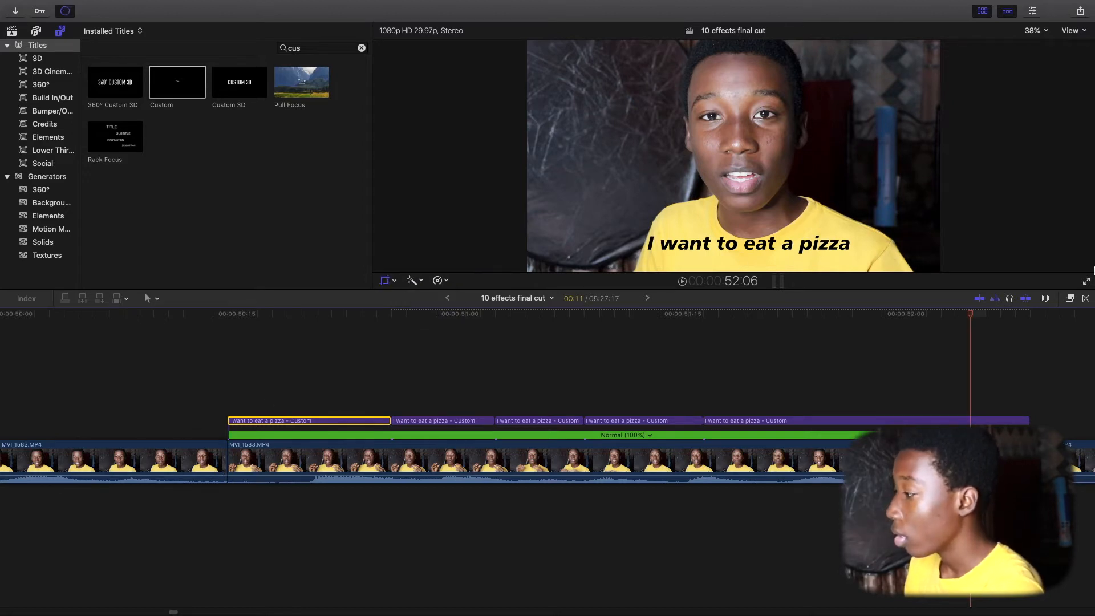
pyautogui.click(344, 314)
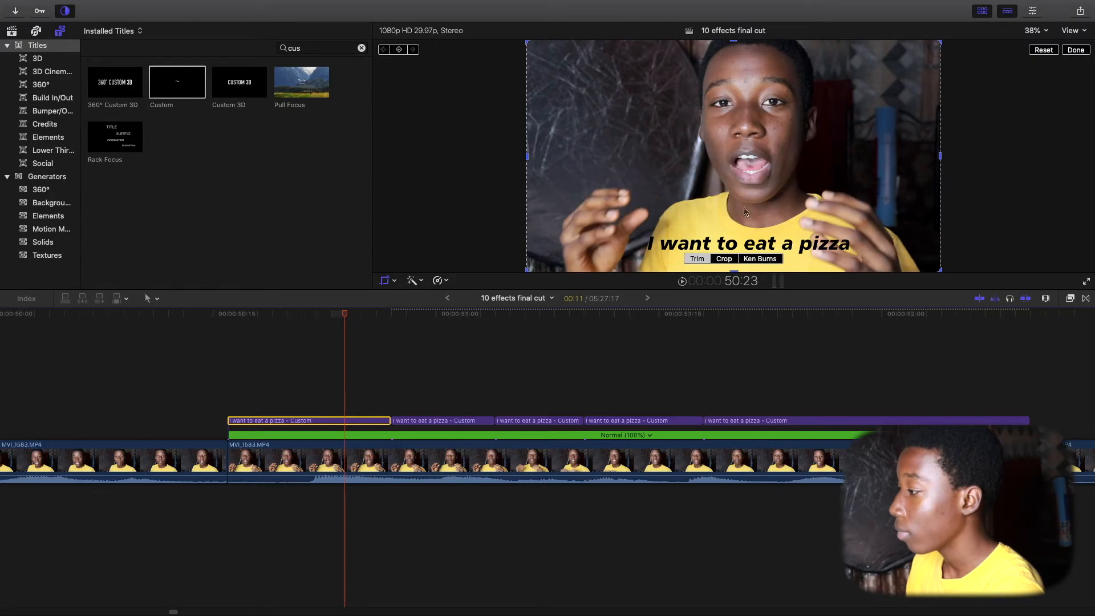
pyautogui.moveTo(941, 272); pyautogui.dragTo(661, 304)
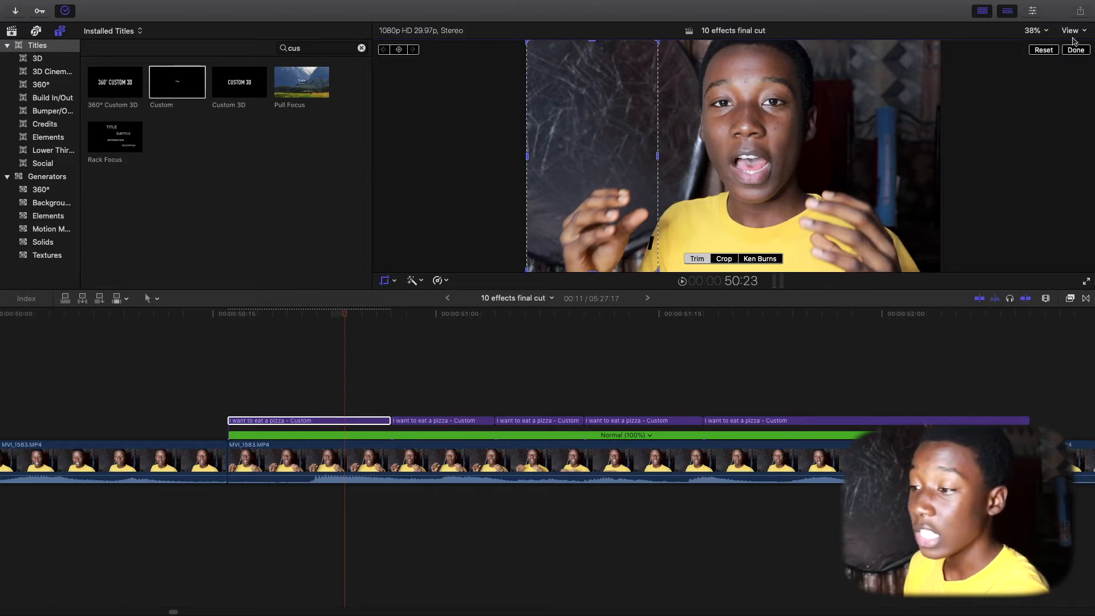
# Trim the second title segment so only "I want" remains in its frame and the third so only "I want to" remains.
pyautogui.click(406, 421)
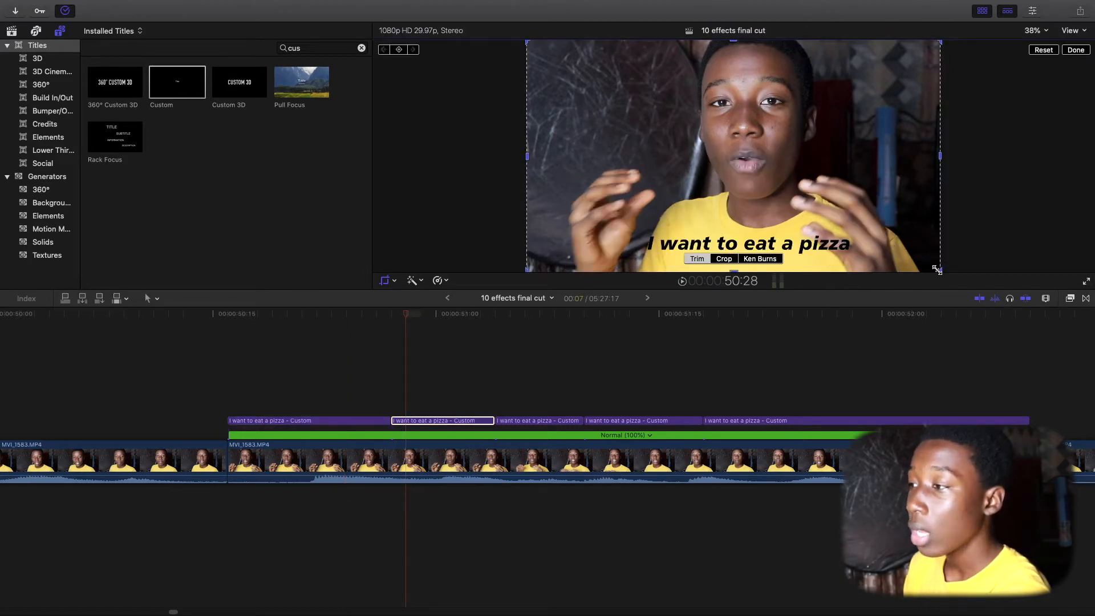
pyautogui.moveTo(938, 270); pyautogui.dragTo(709, 304)
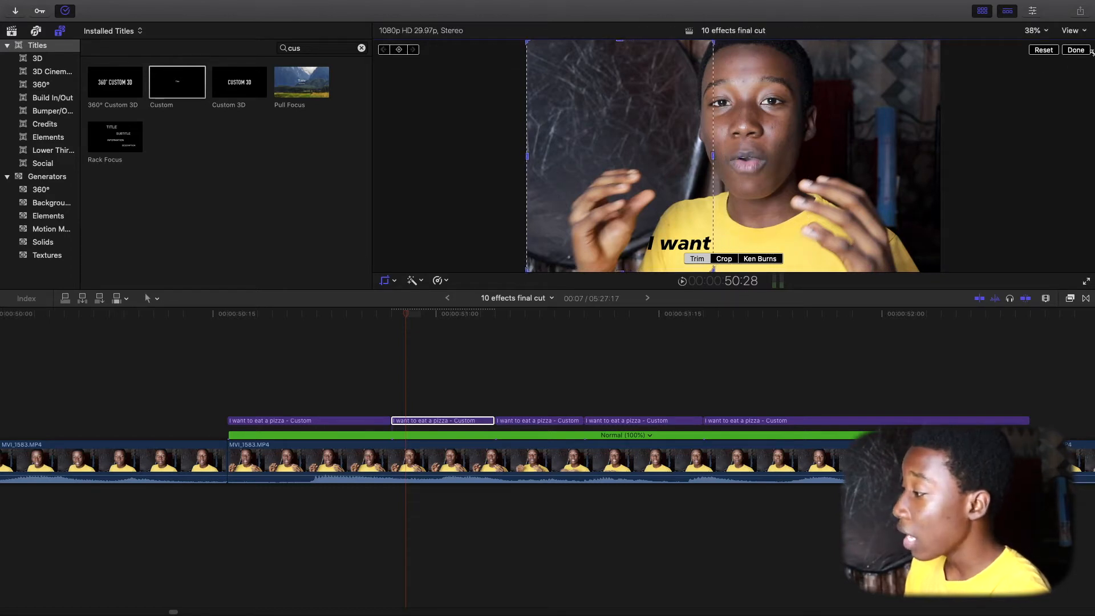
pyautogui.click(529, 421)
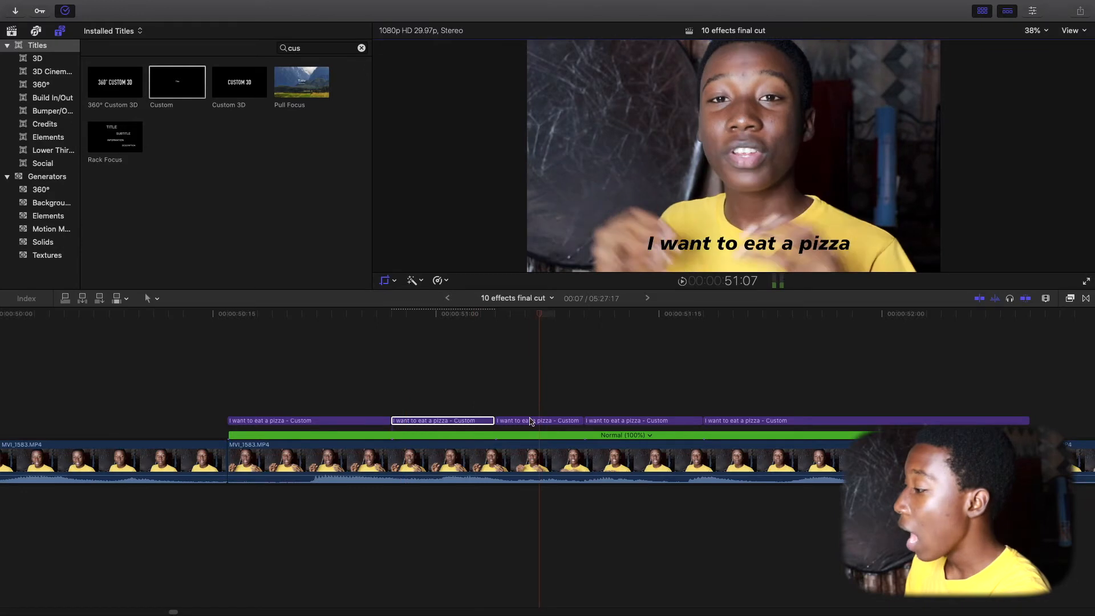
pyautogui.moveTo(937, 269); pyautogui.dragTo(740, 294)
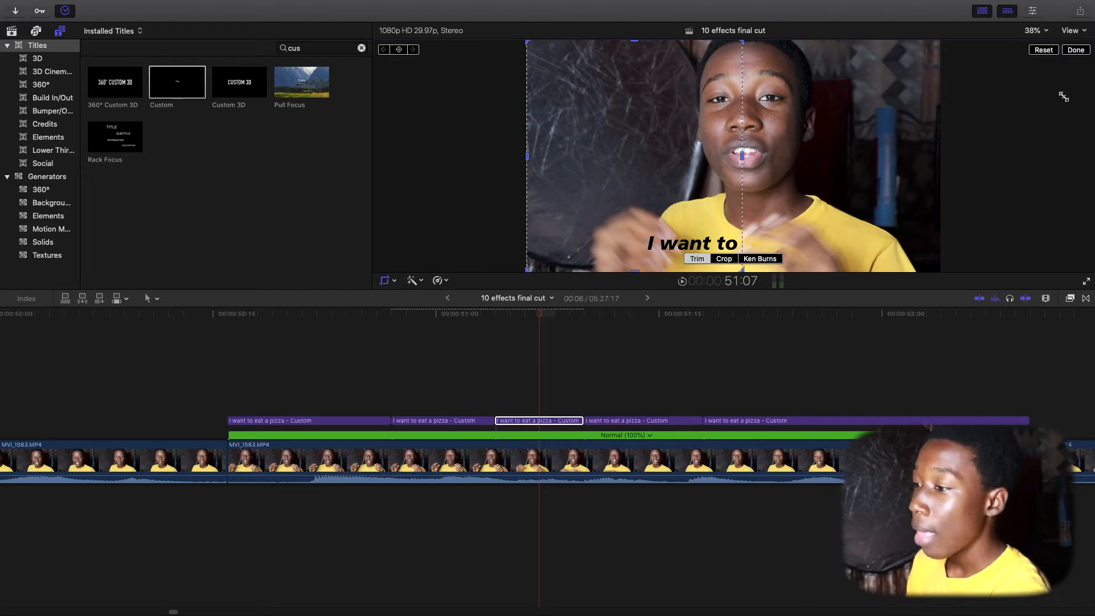
pyautogui.click(1075, 51)
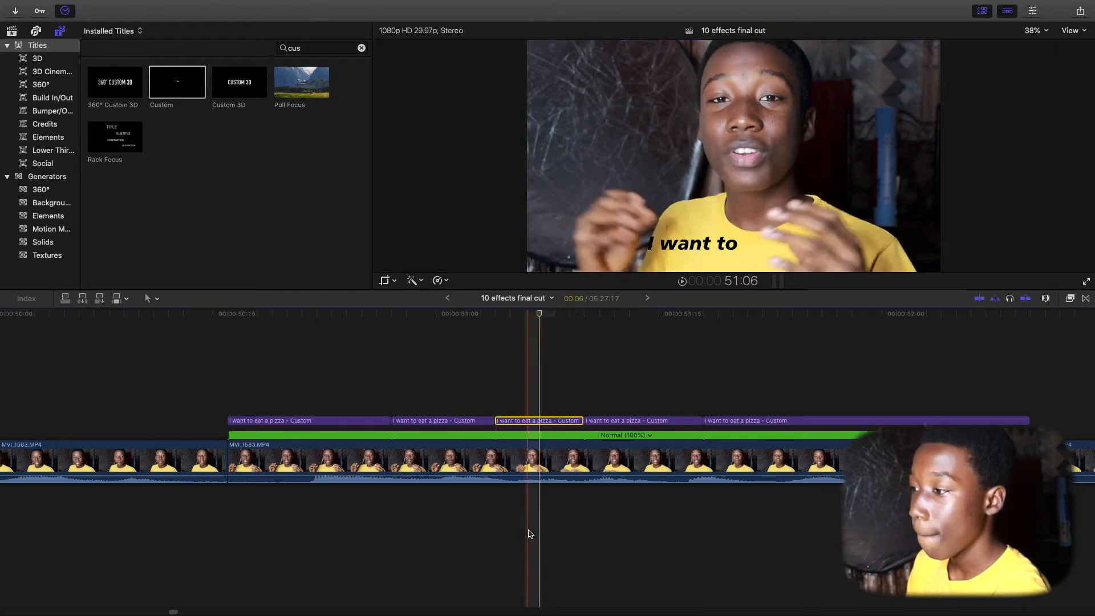
# Trim the fourth title segment with the Crop tool so that only "I want to eat" remains in its frame.
pyautogui.click(619, 428)
pyautogui.click(619, 425)
pyautogui.hotkey('shift', 'c')
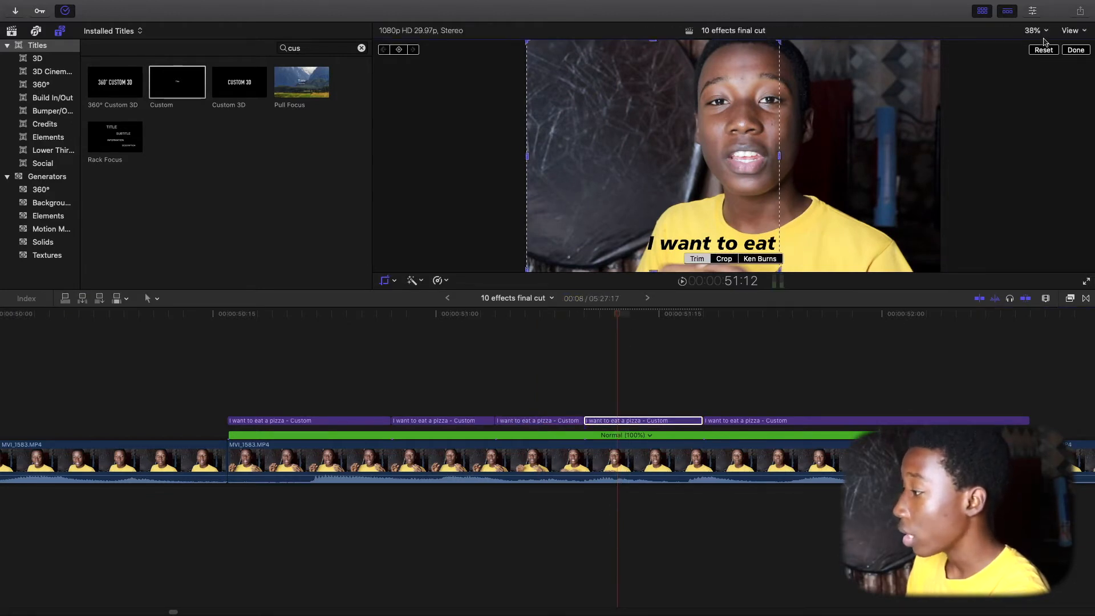
pyautogui.click(1075, 50)
# Play back the caption segments from the beginning of the title to check the words against the speech.
pyautogui.hscroll(5, 776, 365)
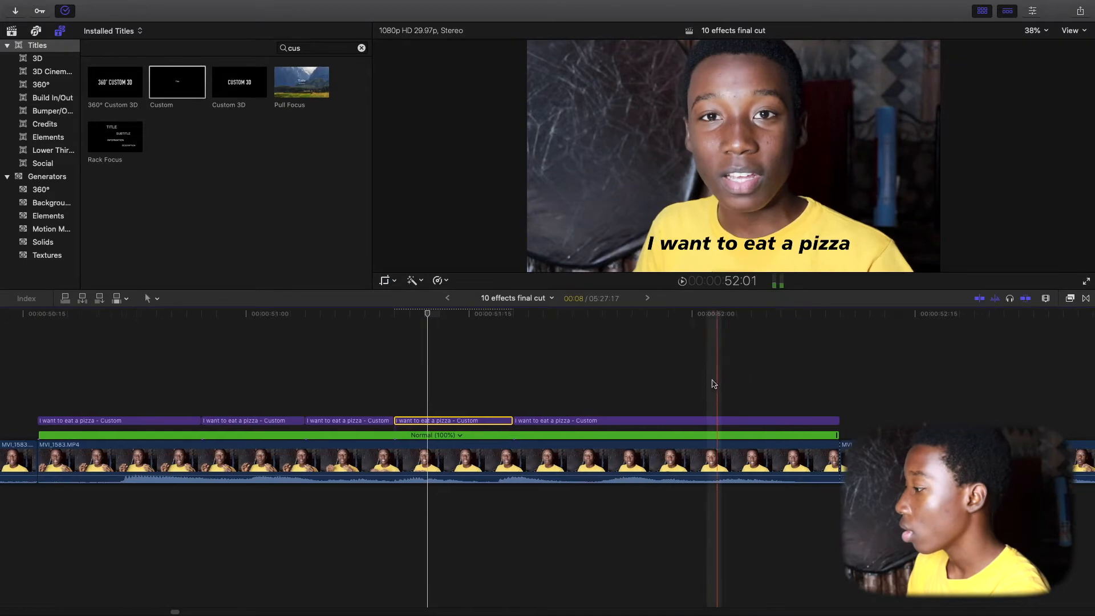
pyautogui.press('space')
pyautogui.press('space')
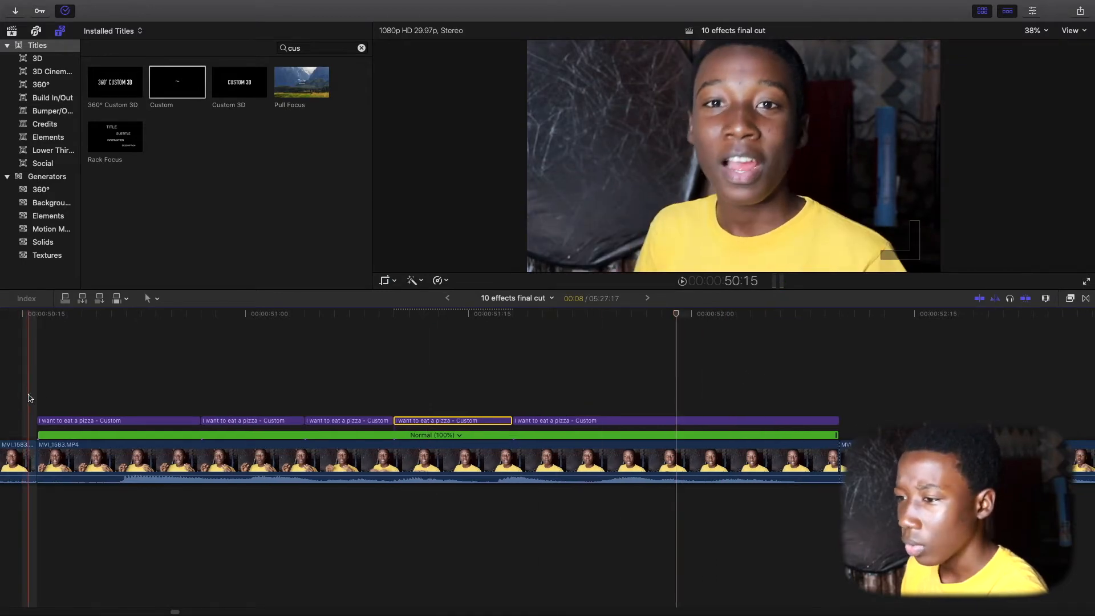
pyautogui.press('space')
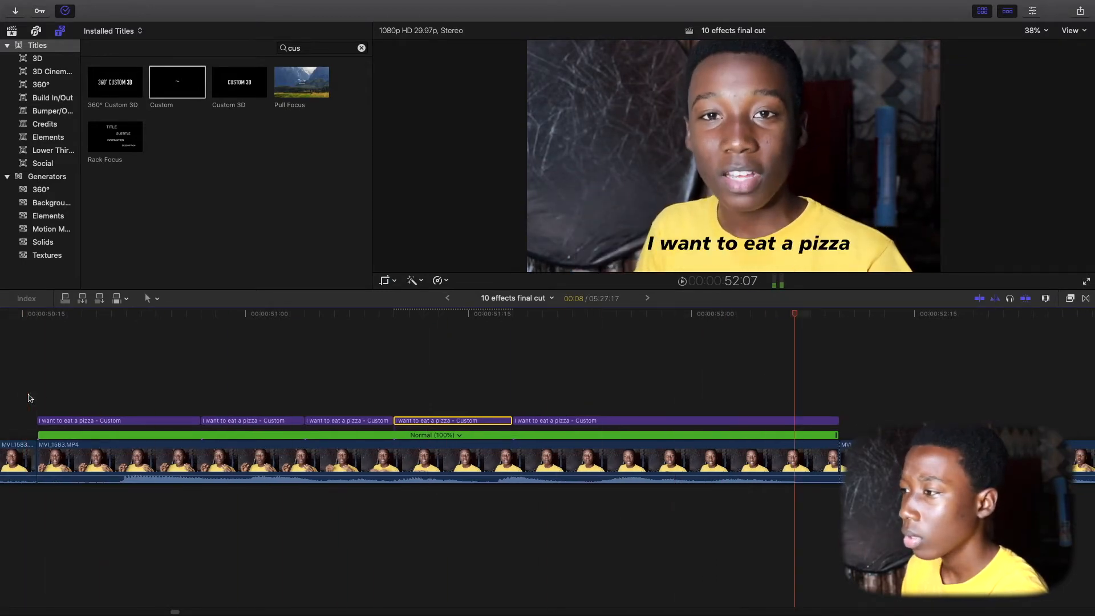
pyautogui.press('space')
pyautogui.press('space')
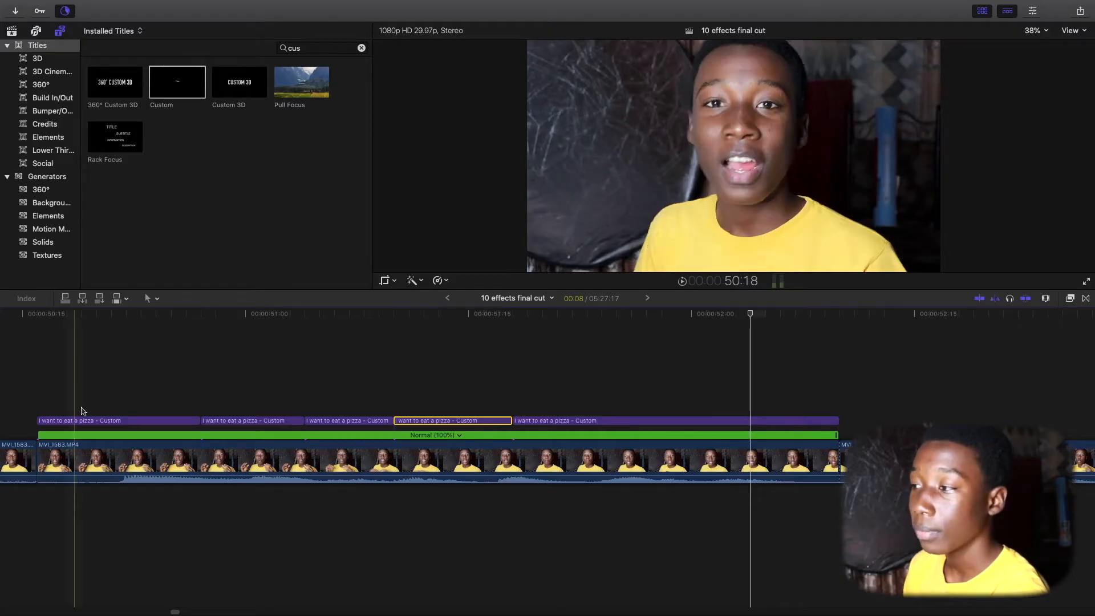
pyautogui.press('space')
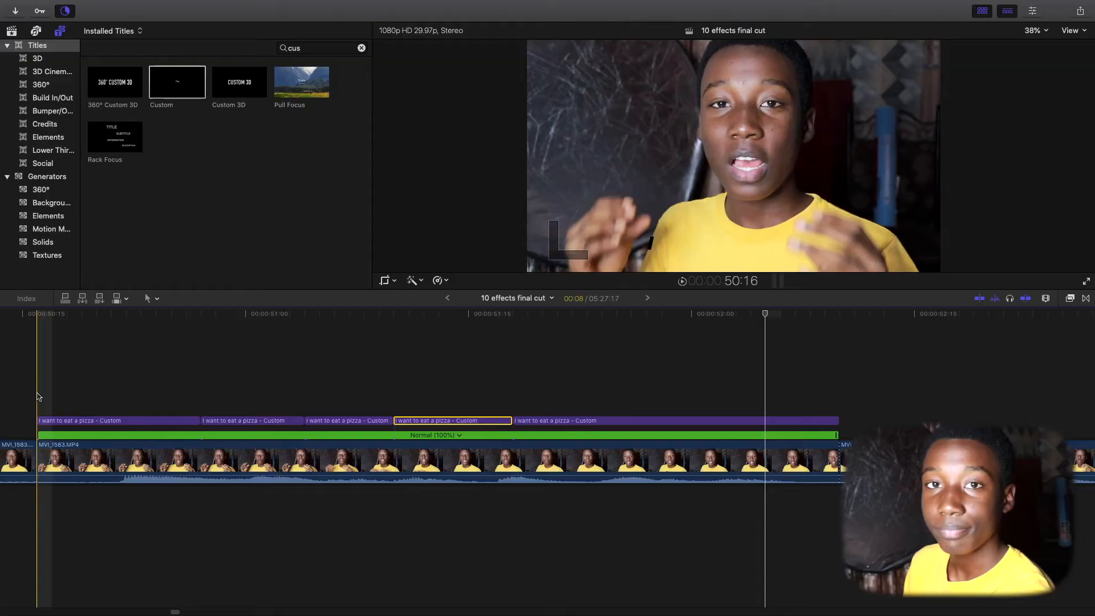
pyautogui.press('space')
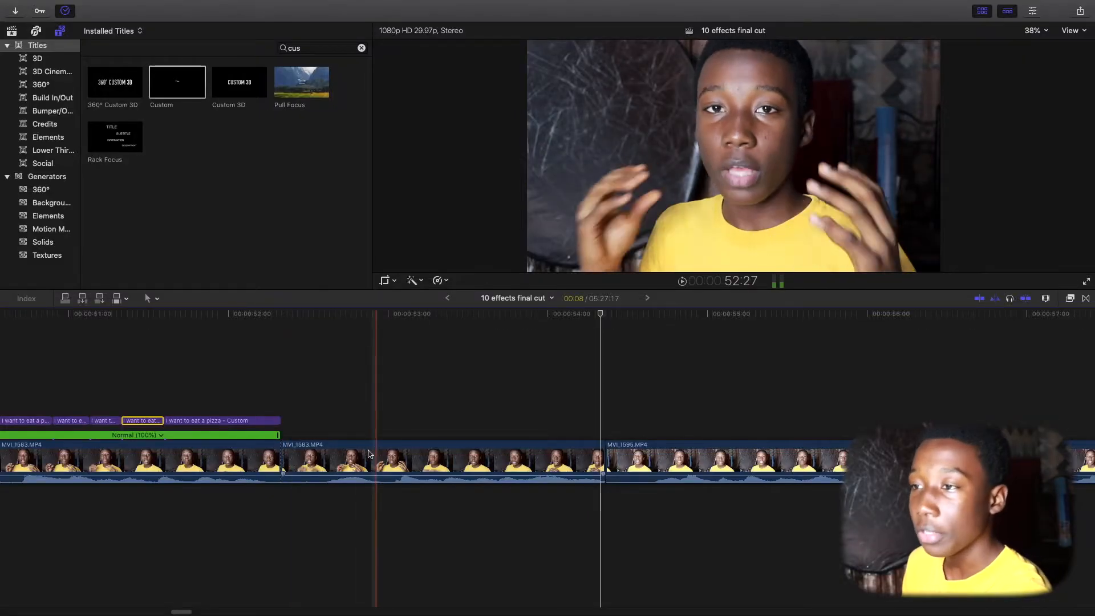
# Play back the footage after the caption, through the first MVI_1595 clip, to find the spot for another title.
pyautogui.press('space')
pyautogui.hscroll(3, 359, 452)
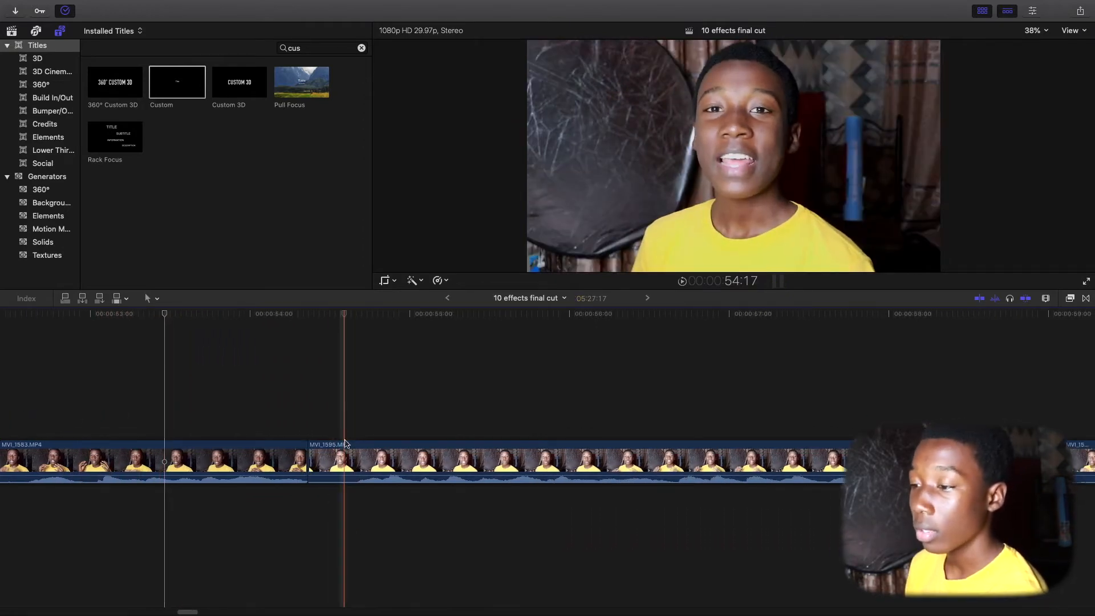
pyautogui.click(350, 446)
pyautogui.press('space')
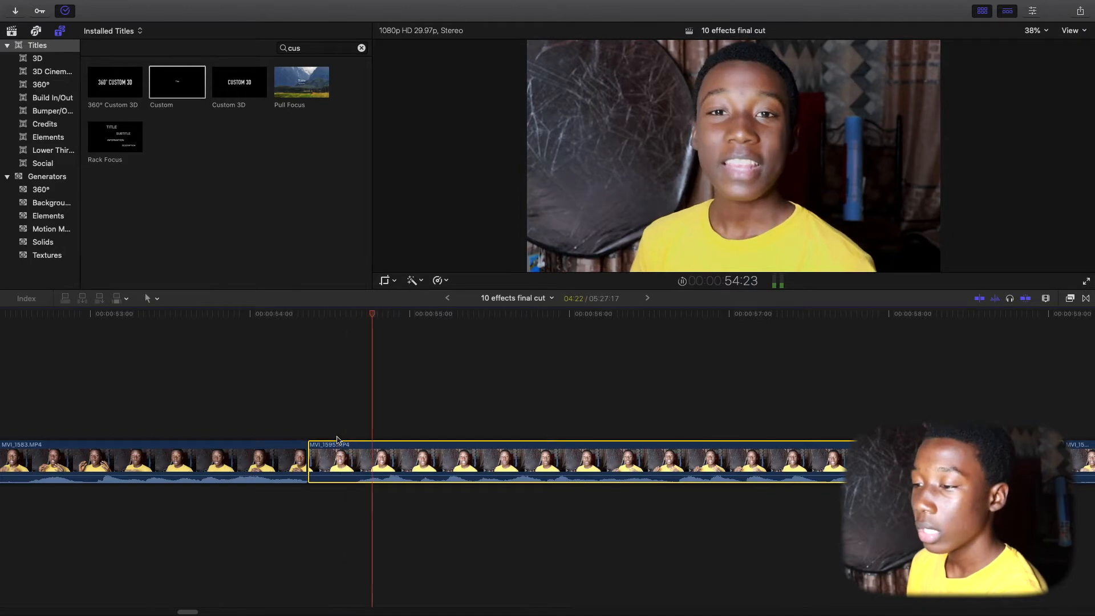
pyautogui.hscroll(4, 338, 442)
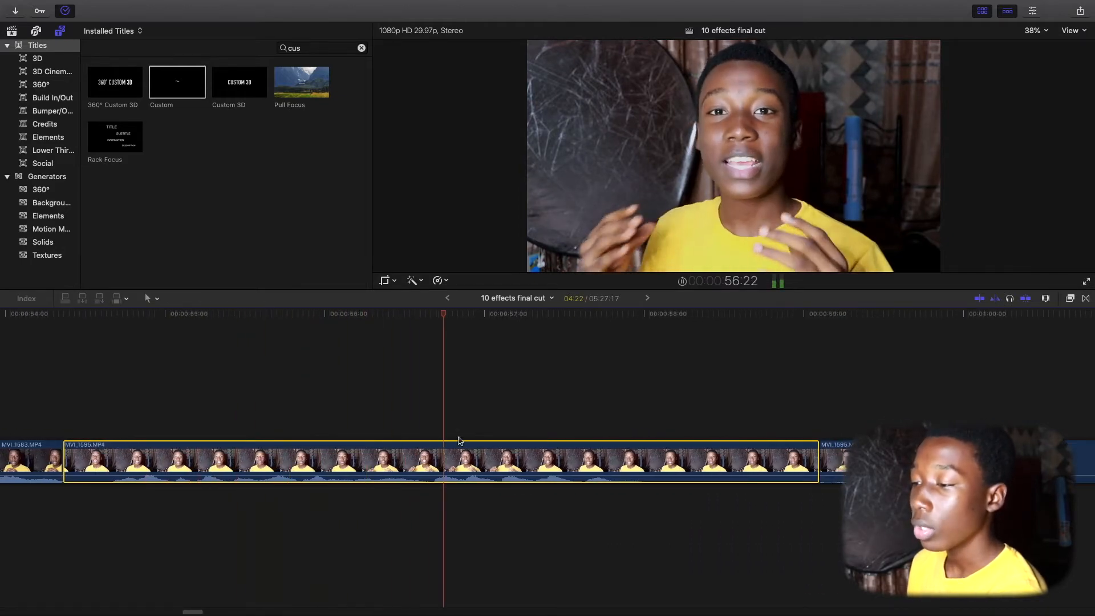
pyautogui.press('space')
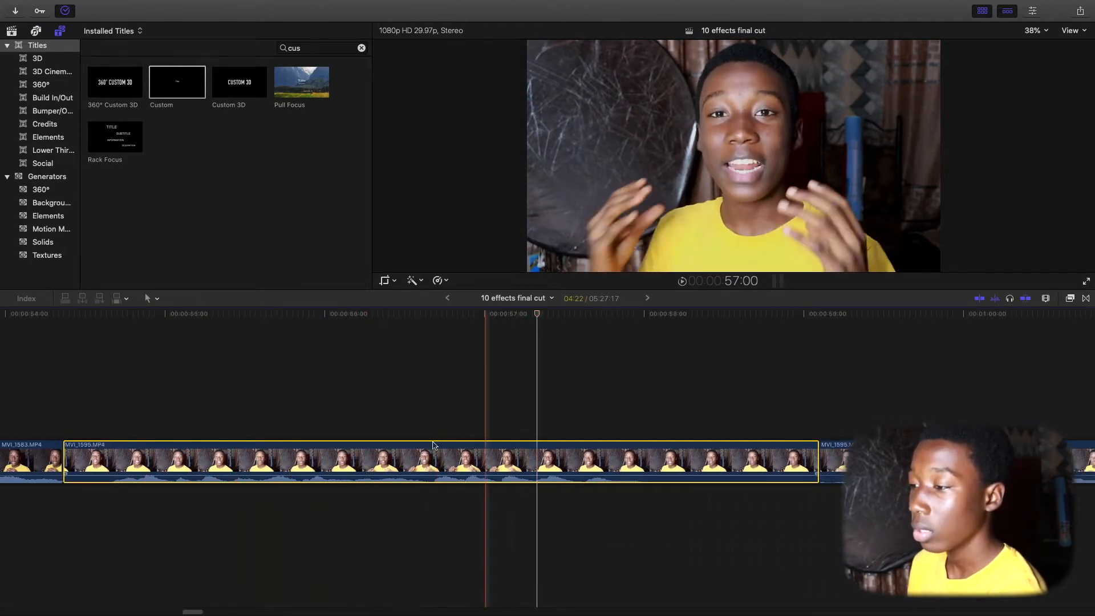
pyautogui.press('space')
pyautogui.press('space')
pyautogui.press('space')
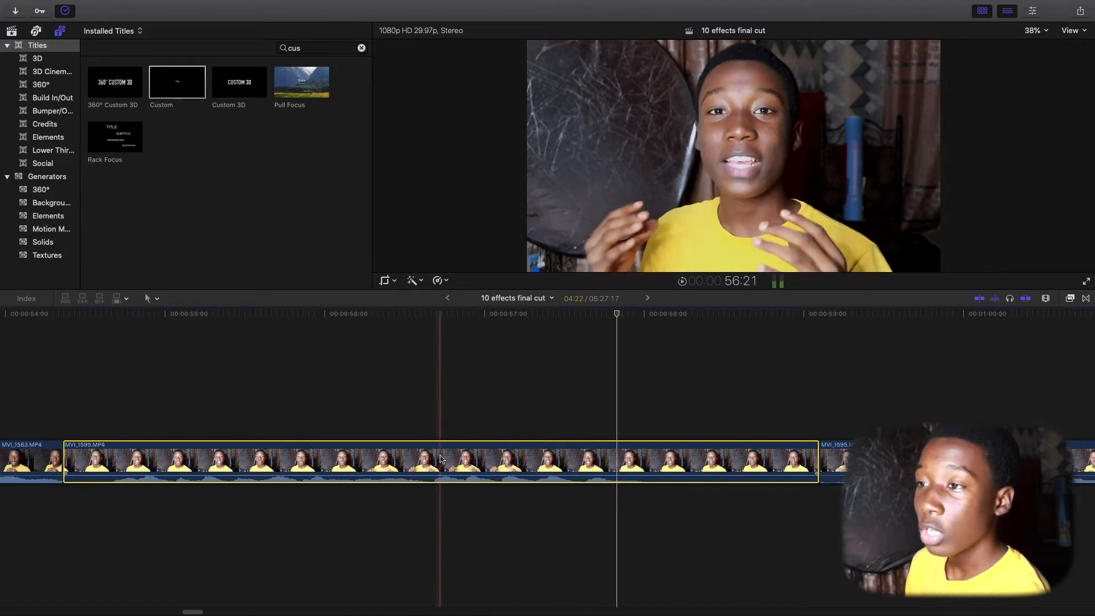
# Add a Custom title above the MVI_1595 clip at 57:25, cut it at the clip's end and delete the excess.
pyautogui.moveTo(168, 89); pyautogui.dragTo(623, 425)
pyautogui.press('b')
pyautogui.click(816, 432)
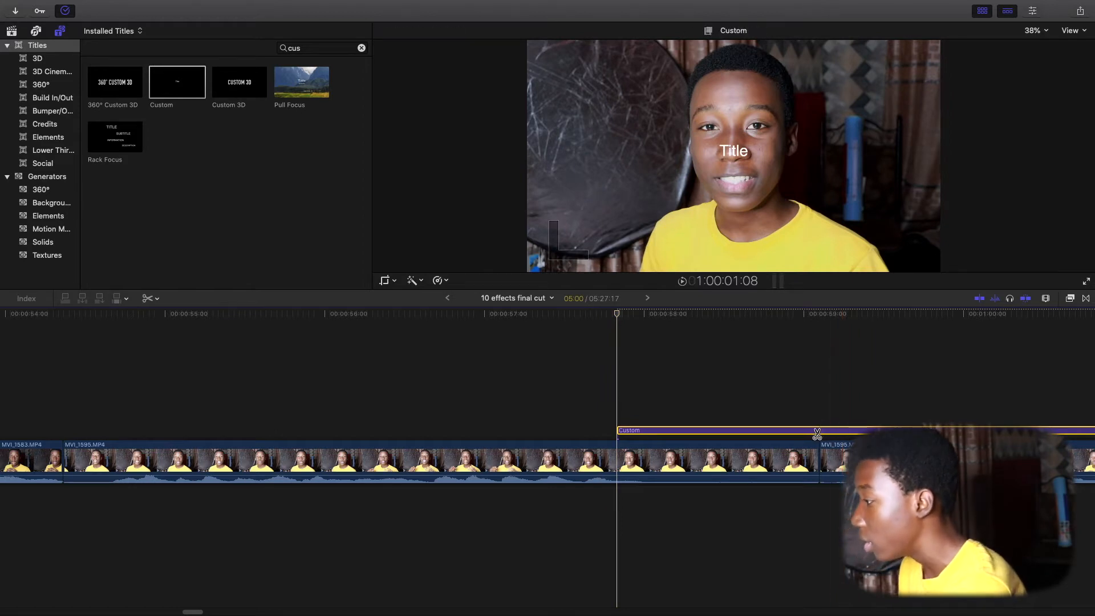
pyautogui.press('a')
pyautogui.click(856, 432)
pyautogui.press('Delete')
pyautogui.click(632, 430)
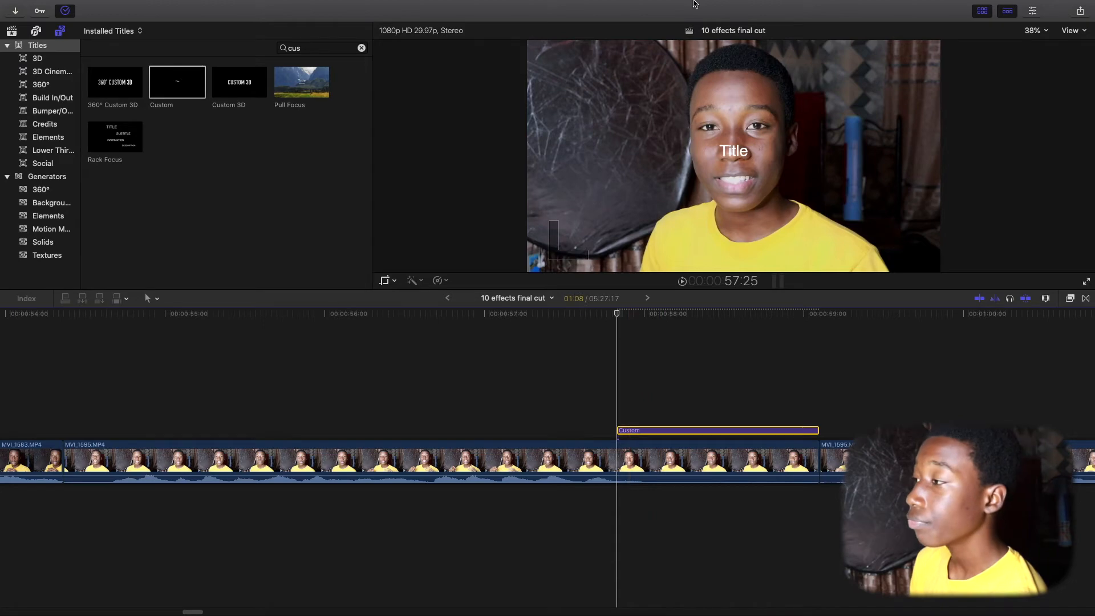
# Change the new title's text to "swoosh" and set its font to Humnst777 Blk BT.
pyautogui.moveTo(915, 3)
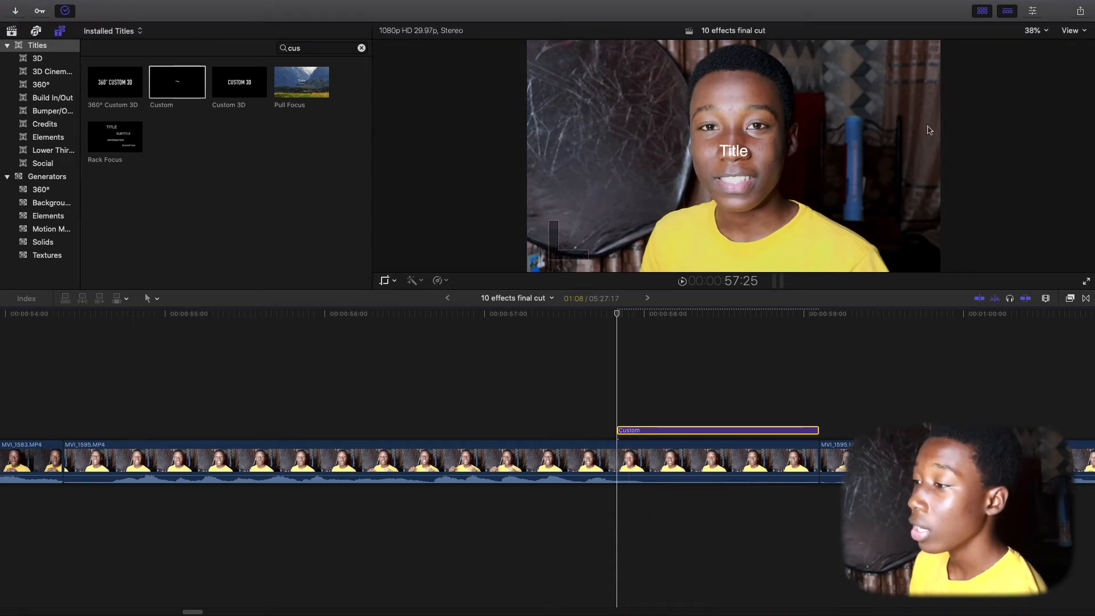
pyautogui.click(632, 323)
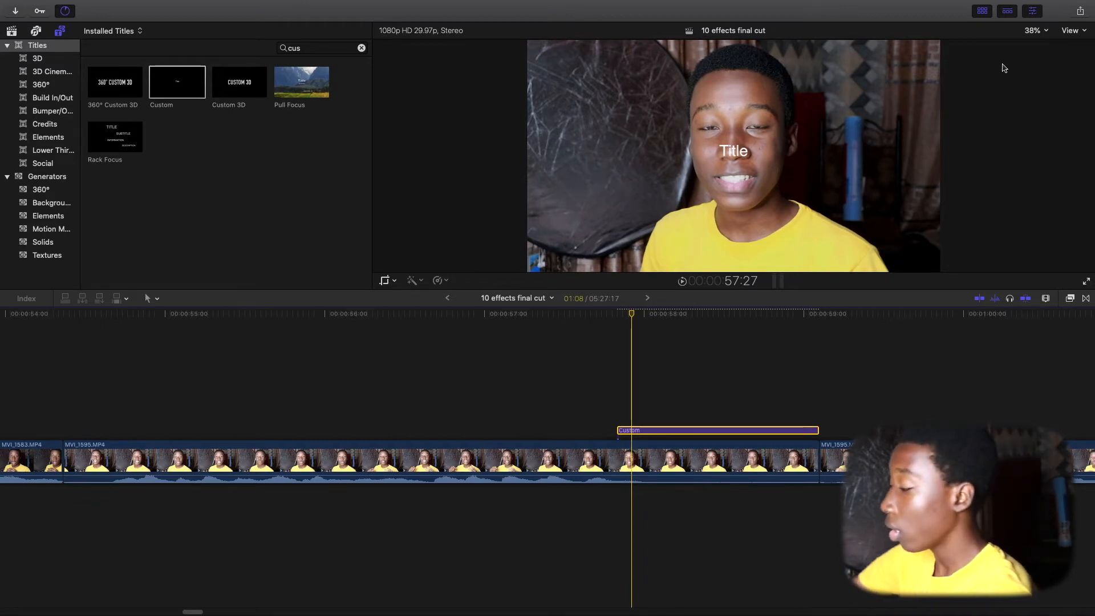
pyautogui.click(956, 91)
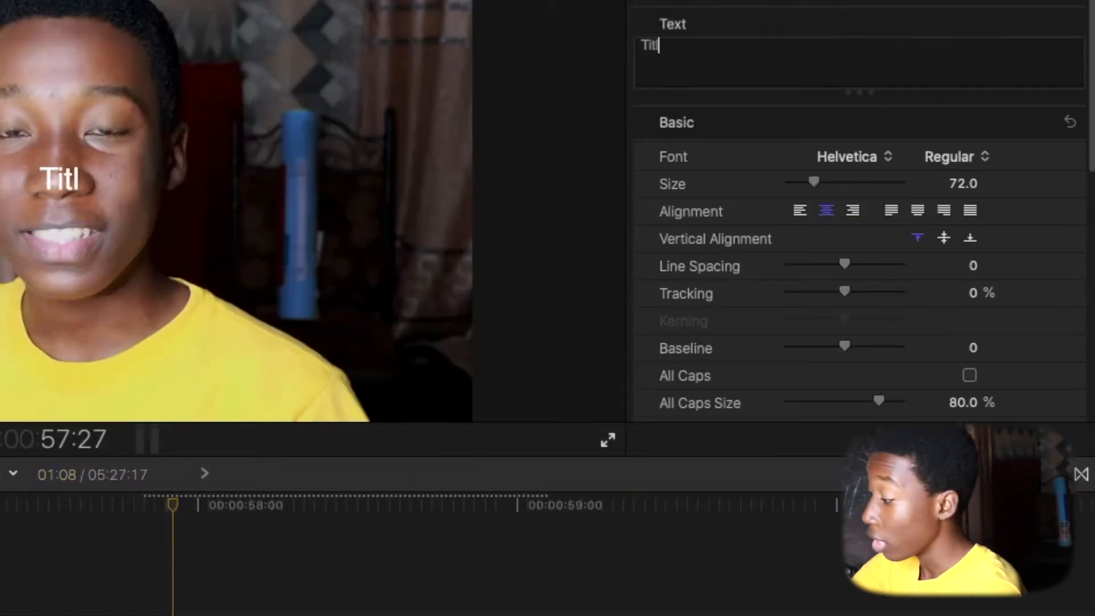
pyautogui.write('swoosh')
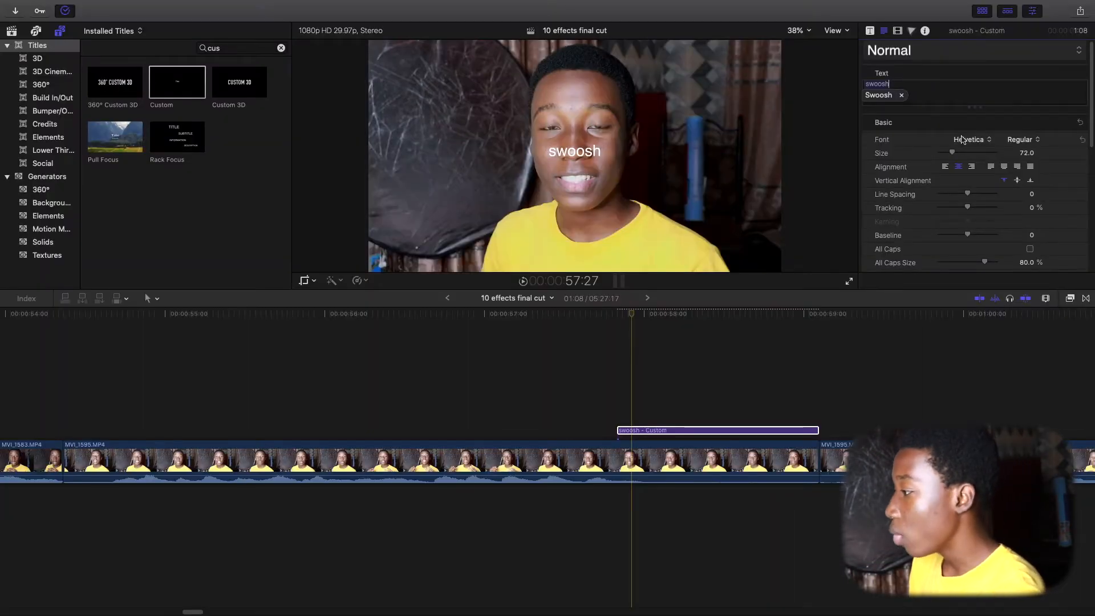
pyautogui.click(963, 140)
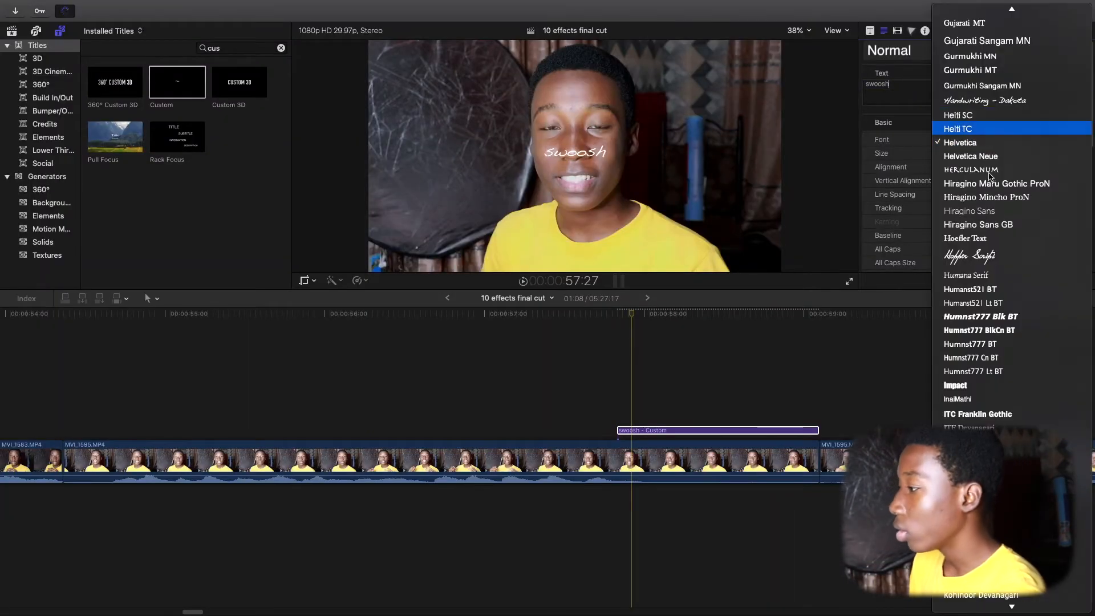
pyautogui.click(964, 313)
# Enlarge the "swoosh" title and place it in the lower-left area of the frame, beside the speaker.
pyautogui.moveTo(592, 155); pyautogui.dragTo(431, 234)
pyautogui.moveTo(960, 157); pyautogui.dragTo(963, 154)
pyautogui.moveTo(446, 233); pyautogui.dragTo(457, 220)
pyautogui.click(1031, 13)
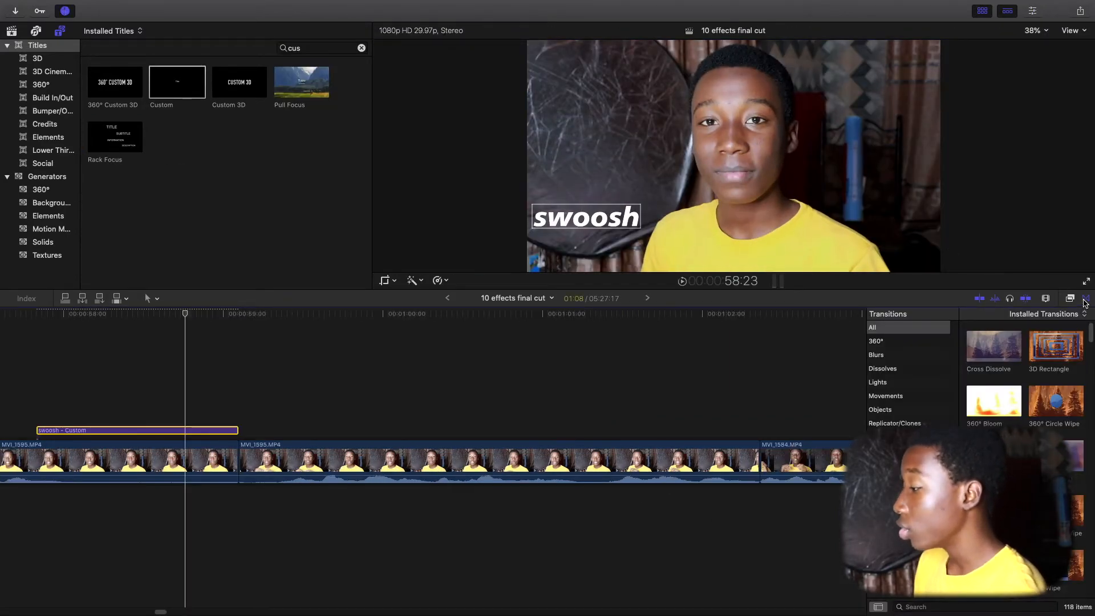
# Search the transitions for "sl" and apply the Slide transition to both ends of the "swoosh" title.
pyautogui.click(910, 606)
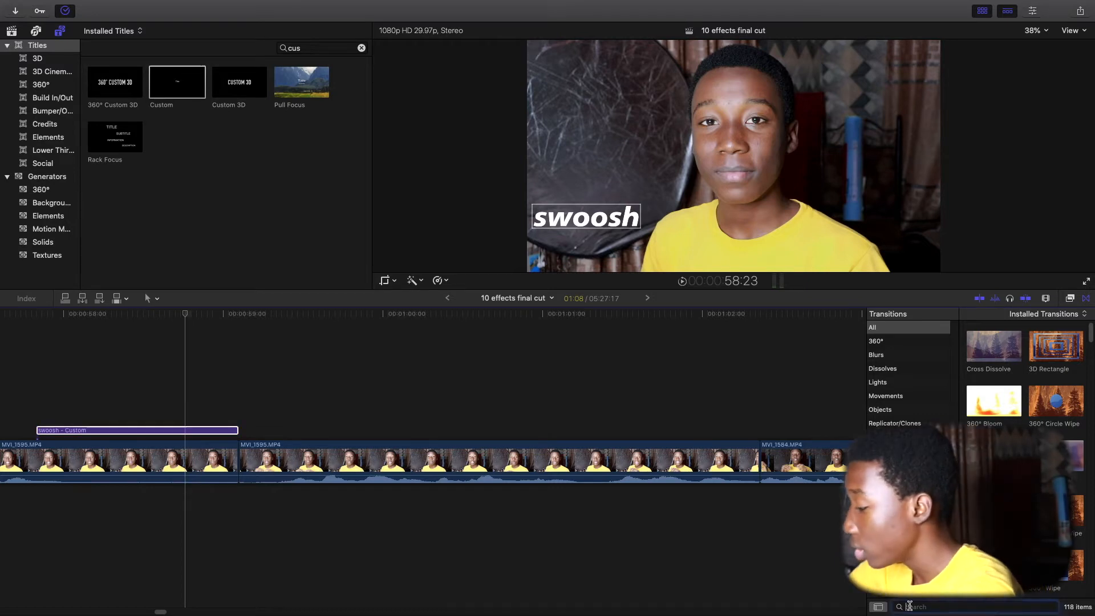
pyautogui.write('sll')
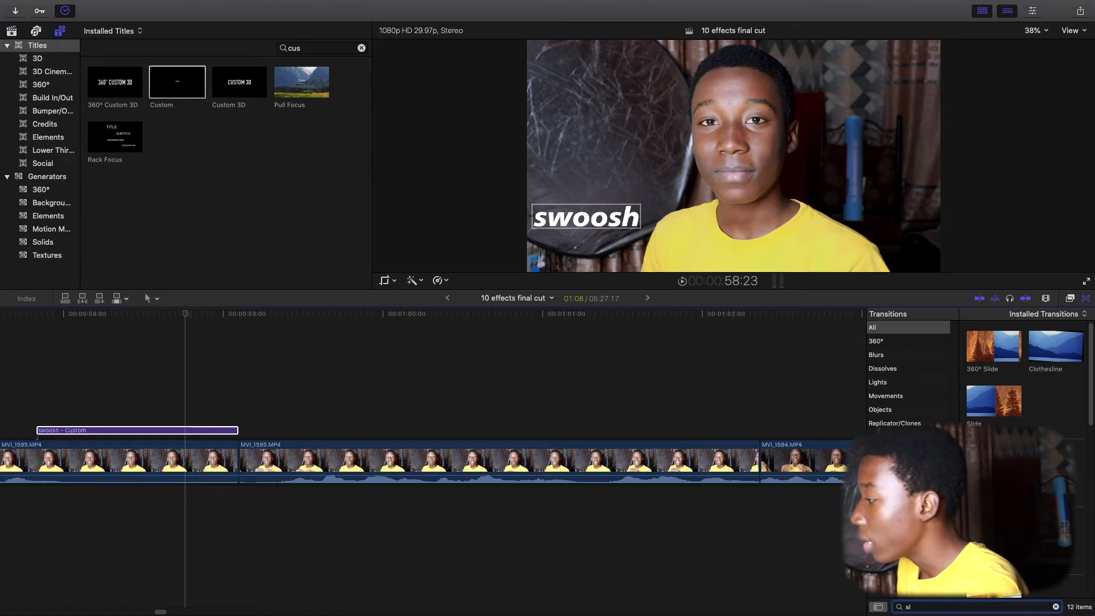
pyautogui.moveTo(969, 389); pyautogui.dragTo(184, 443)
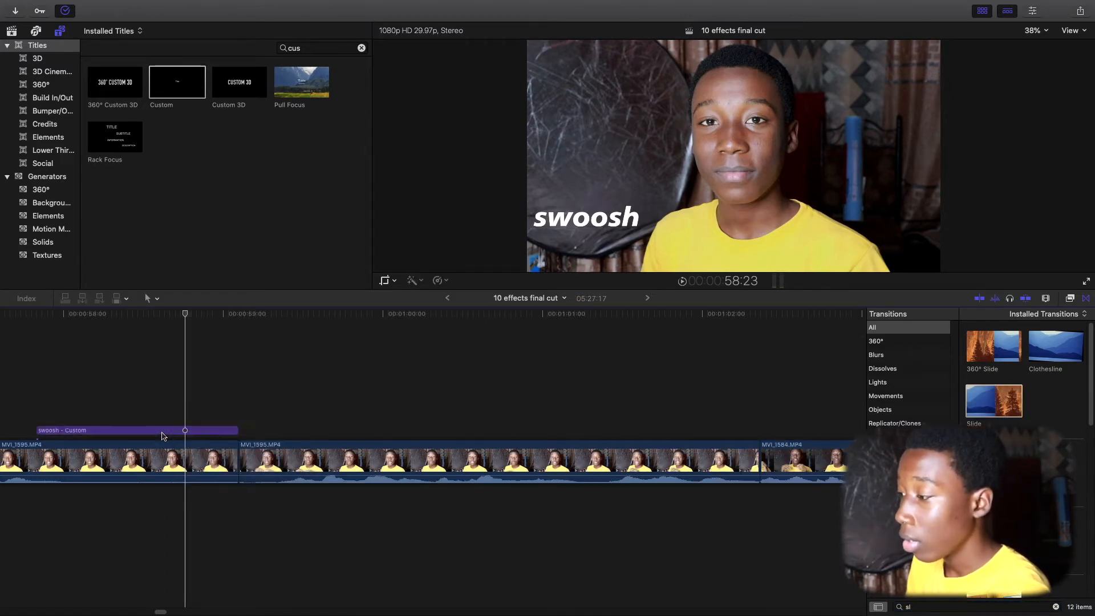
# Shorten the Slide transitions at both ends of the "swoosh" title to about 7 frames and play back the title.
pyautogui.moveTo(139, 415); pyautogui.dragTo(66, 430)
pyautogui.moveTo(139, 416); pyautogui.dragTo(204, 416)
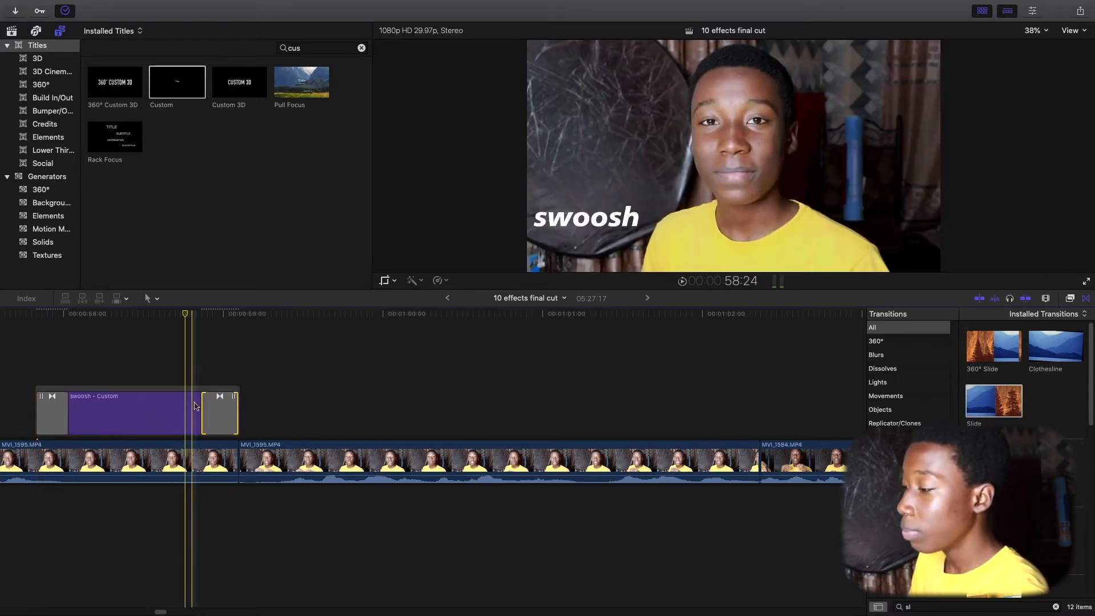
pyautogui.press('space')
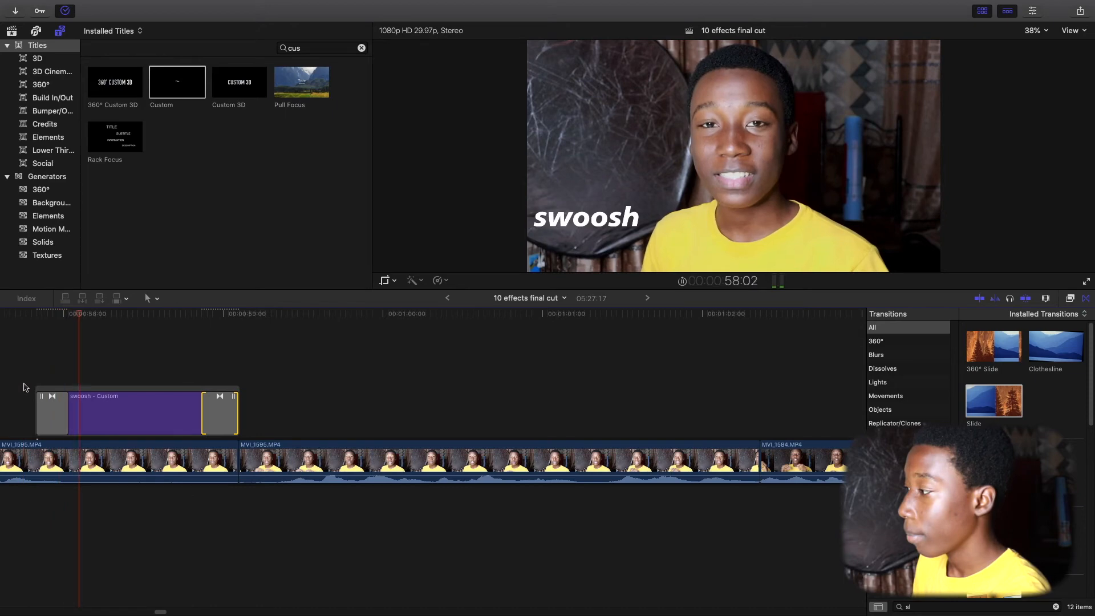
pyautogui.press('space')
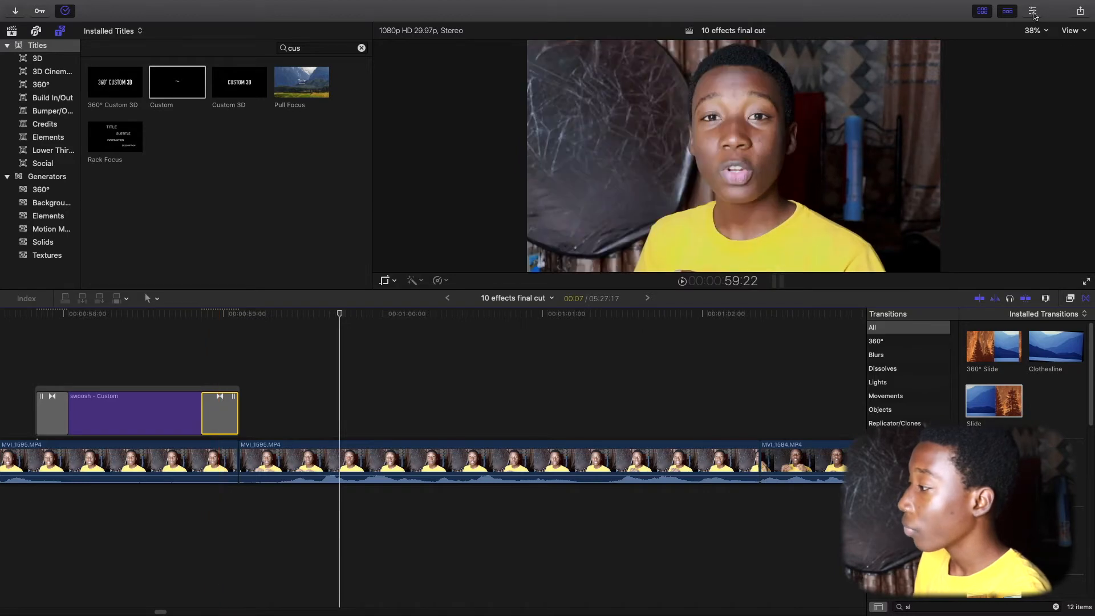
# Set the end Slide transition's type to Slide Out and direction to Left, and play back the "swoosh" title.
pyautogui.press('super+4')
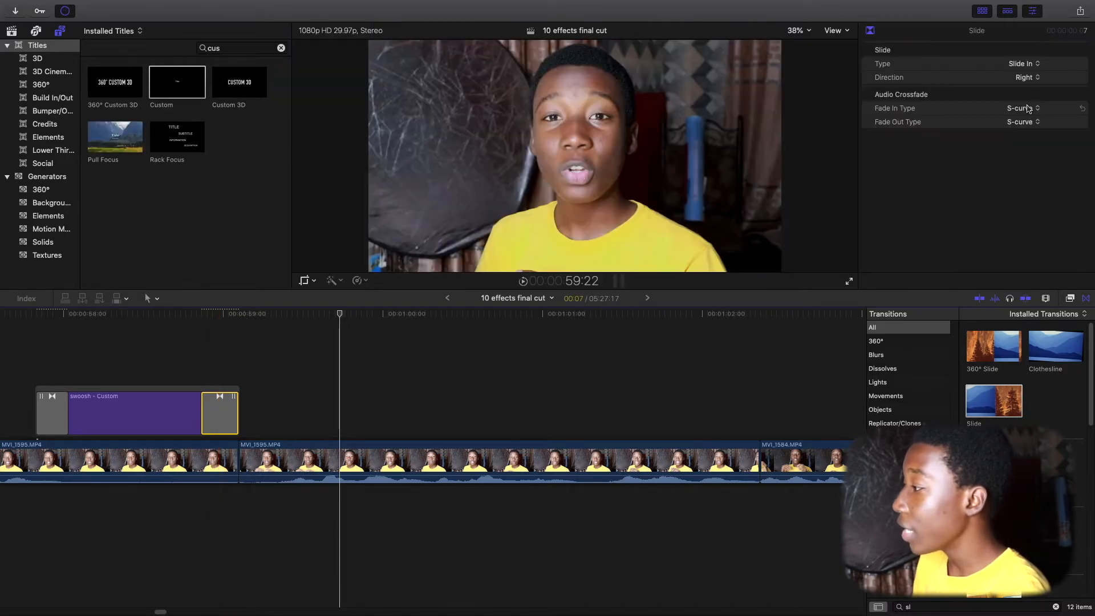
pyautogui.click(1024, 63)
pyautogui.click(1029, 74)
pyautogui.click(1030, 78)
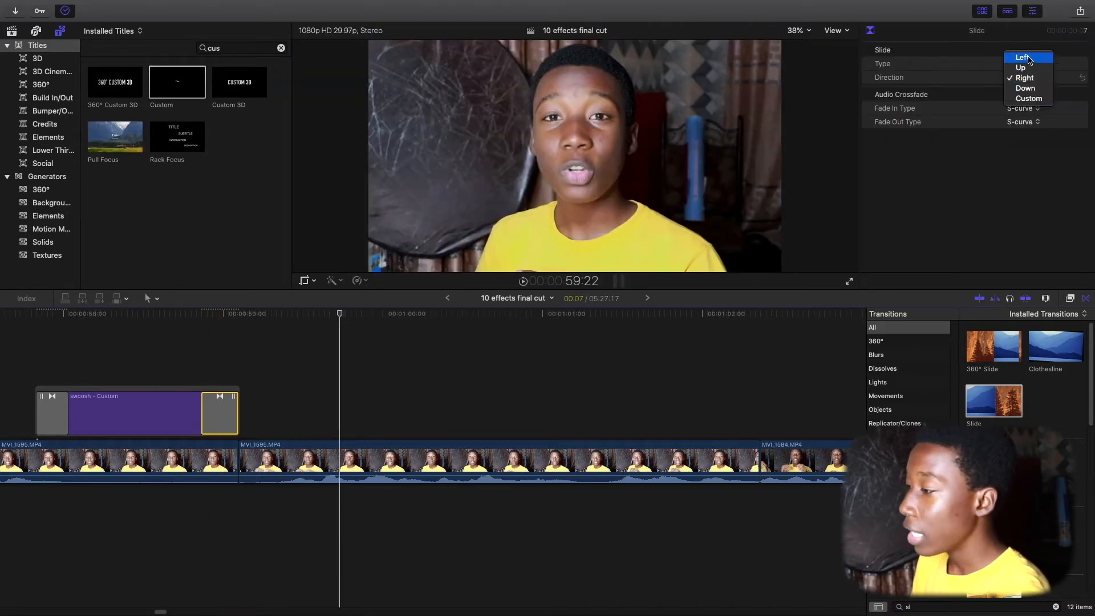
pyautogui.click(1029, 58)
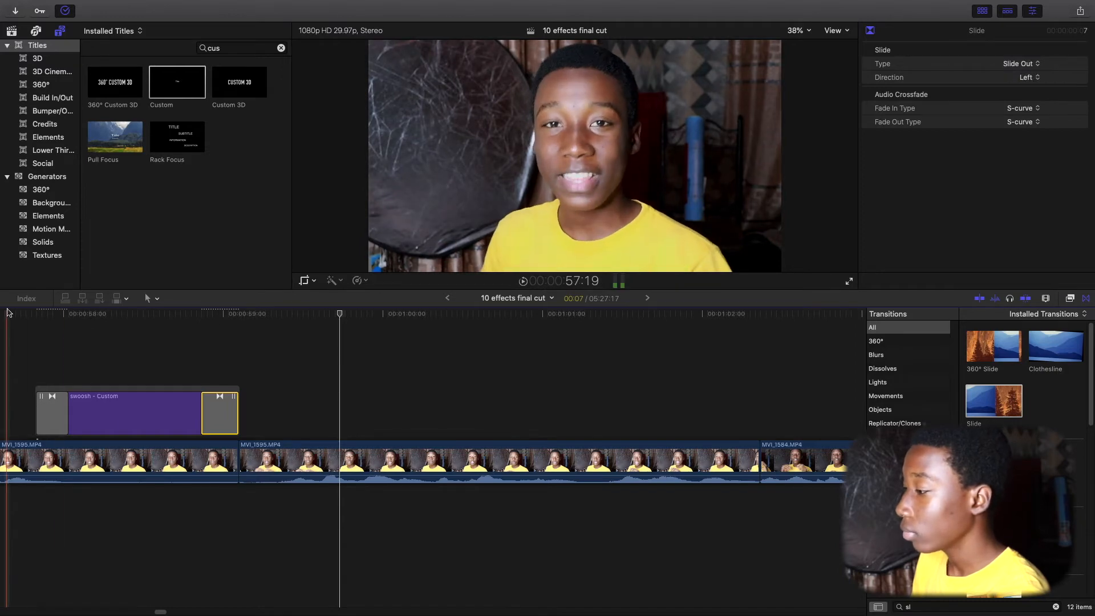
pyautogui.press('space')
pyautogui.press('space')
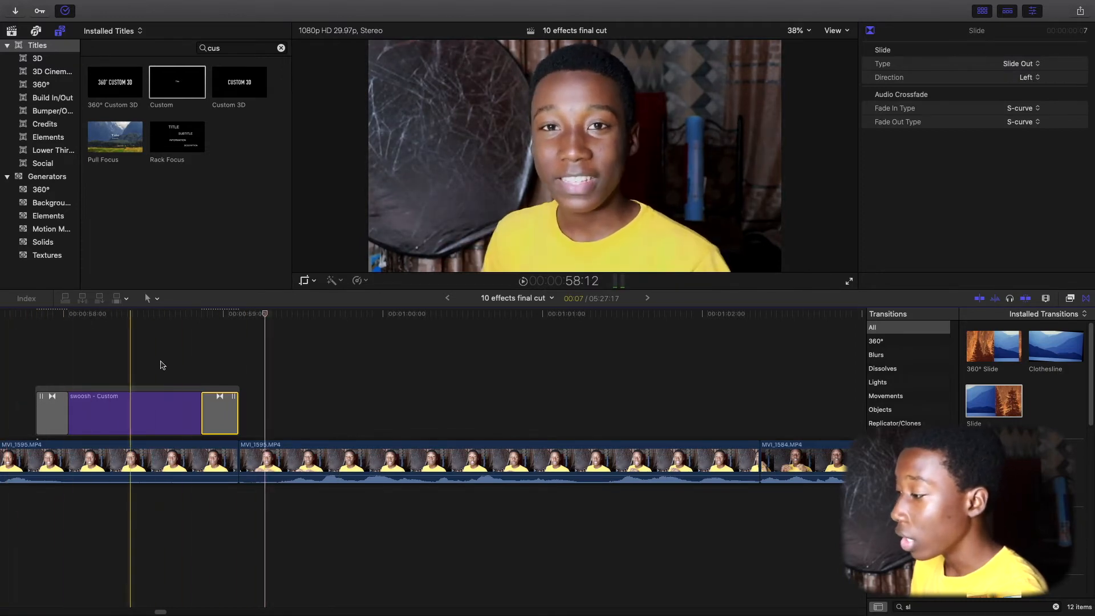
# Lengthen the "swoosh" title's end Slide transition to 10 frames and its start Slide transition to 9 frames.
pyautogui.moveTo(201, 406); pyautogui.dragTo(186, 406)
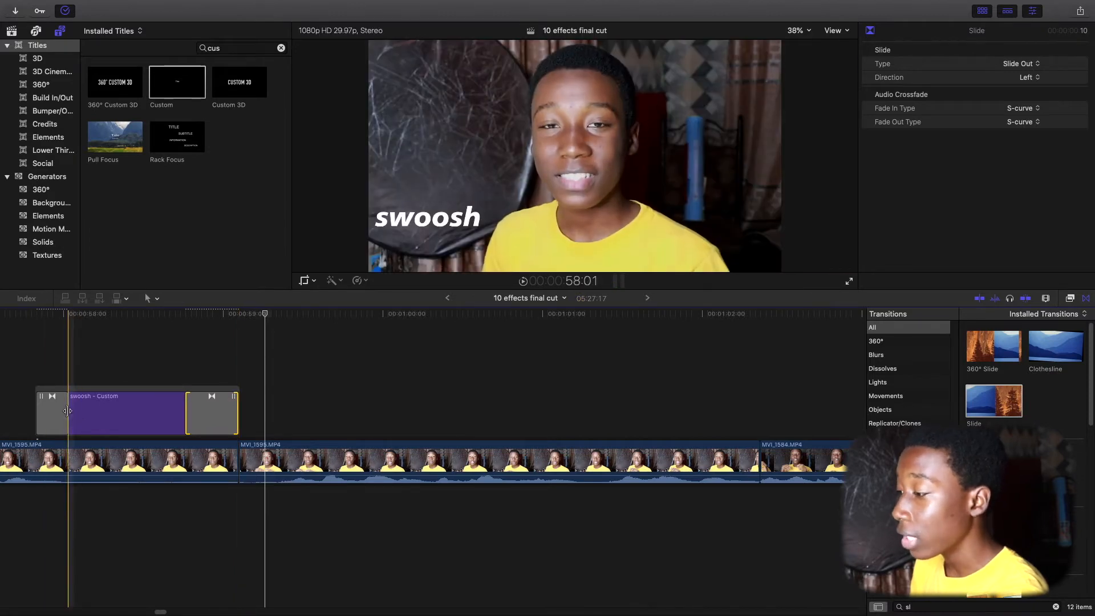
pyautogui.moveTo(66, 409); pyautogui.dragTo(83, 410)
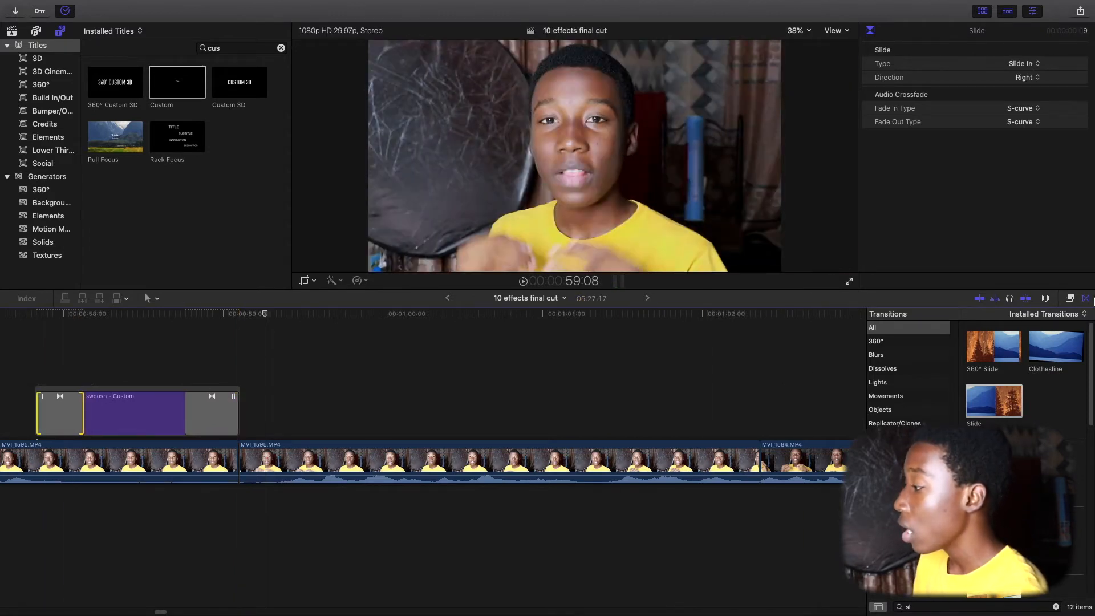
pyautogui.click(1089, 299)
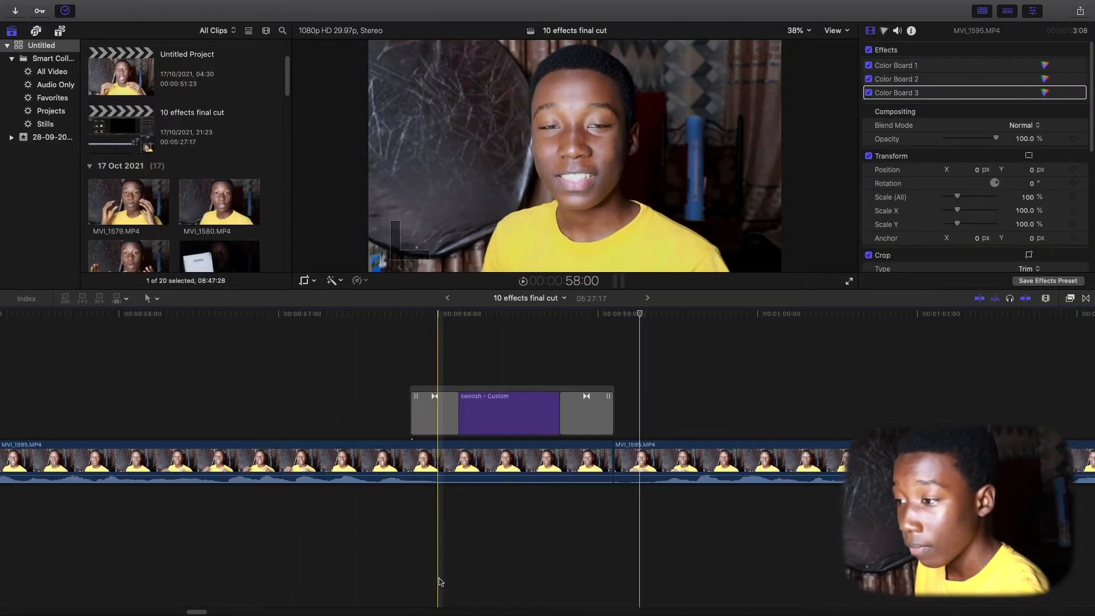
# Paste the RPReplay_Final1627493472.mov sound beneath the "swoosh" title's start Slide transition and shorten it.
pyautogui.press('super+v')
pyautogui.moveTo(474, 496); pyautogui.dragTo(458, 498)
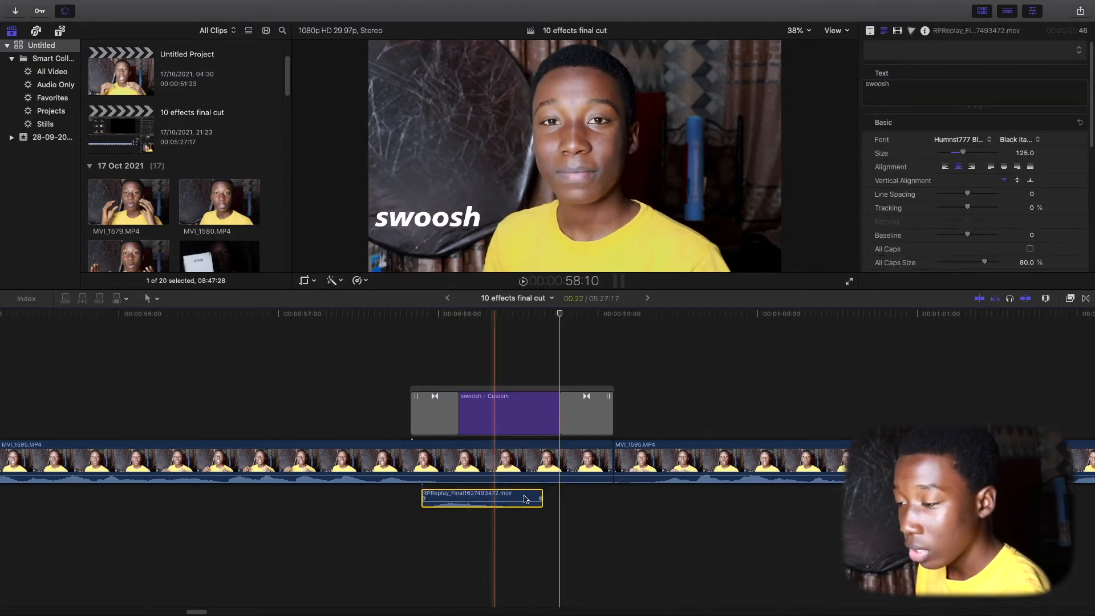
pyautogui.moveTo(532, 493)
pyautogui.mouseDown()
pyautogui.moveTo(494, 494)
pyautogui.moveTo(550, 493)
pyautogui.mouseUp()
# Paste a second copy of the sound beneath the "swoosh" title's end Slide transition, trim its end and play back the section.
pyautogui.press('super+v')
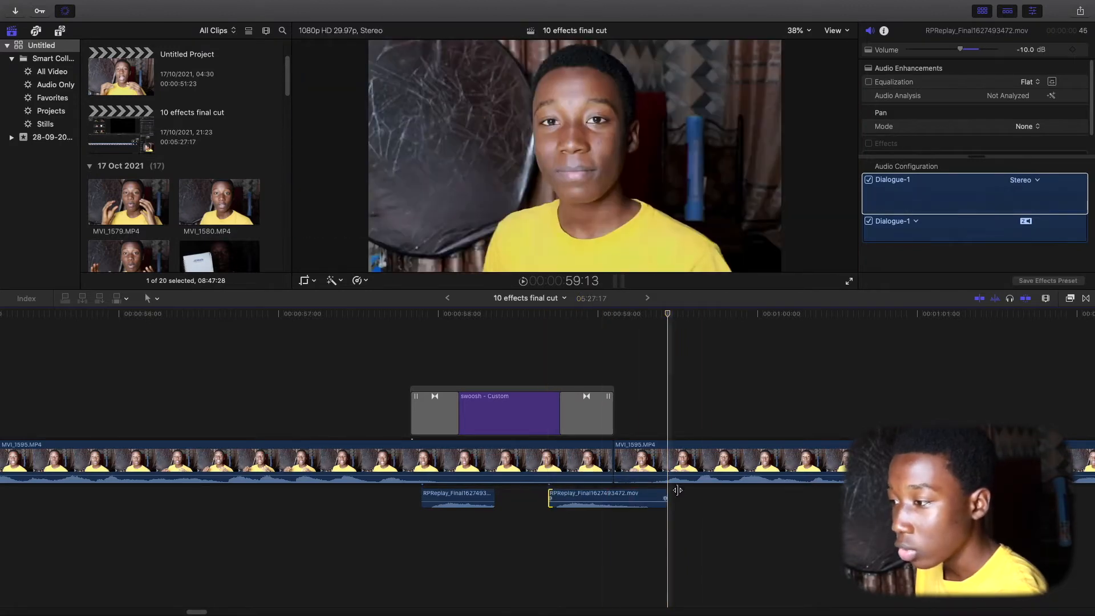
pyautogui.moveTo(665, 494); pyautogui.dragTo(639, 494)
pyautogui.press('space')
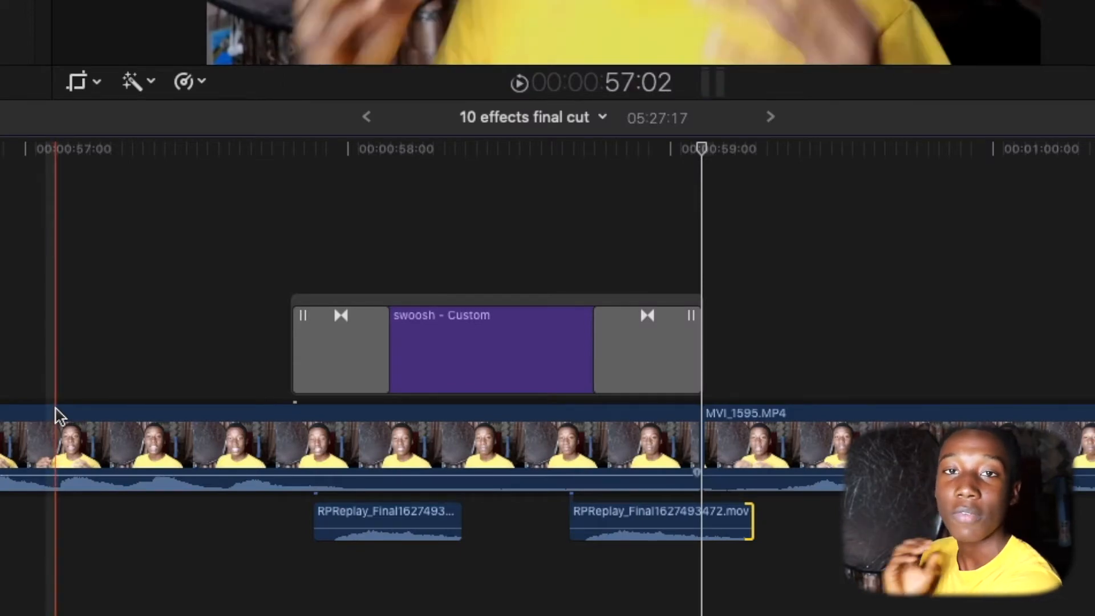
pyautogui.press('space')
pyautogui.press('space')
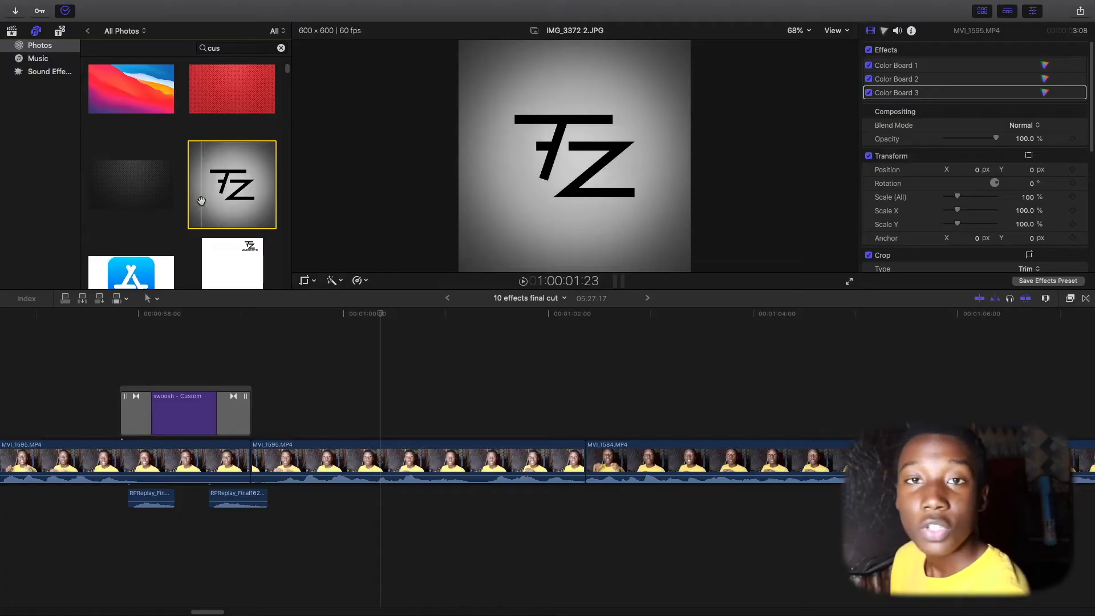
# Connect the photo IMG_3372 2.JPG above the main footage at 1:00:11 and shorten it to 27 frames.
pyautogui.moveTo(268, 223); pyautogui.dragTo(536, 400)
pyautogui.moveTo(789, 414); pyautogui.dragTo(469, 433)
# Scale the logo photo to about 46.55% and position it beside the speaker at about X -666.9 px, Y 128.1 px.
pyautogui.click(390, 410)
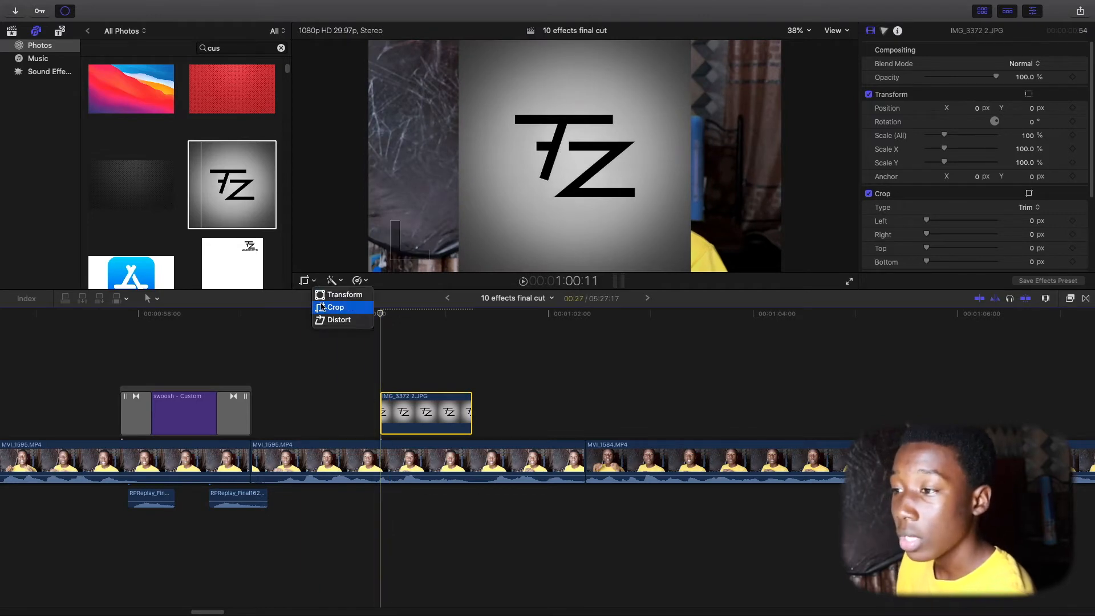
pyautogui.hotkey('shift', 't')
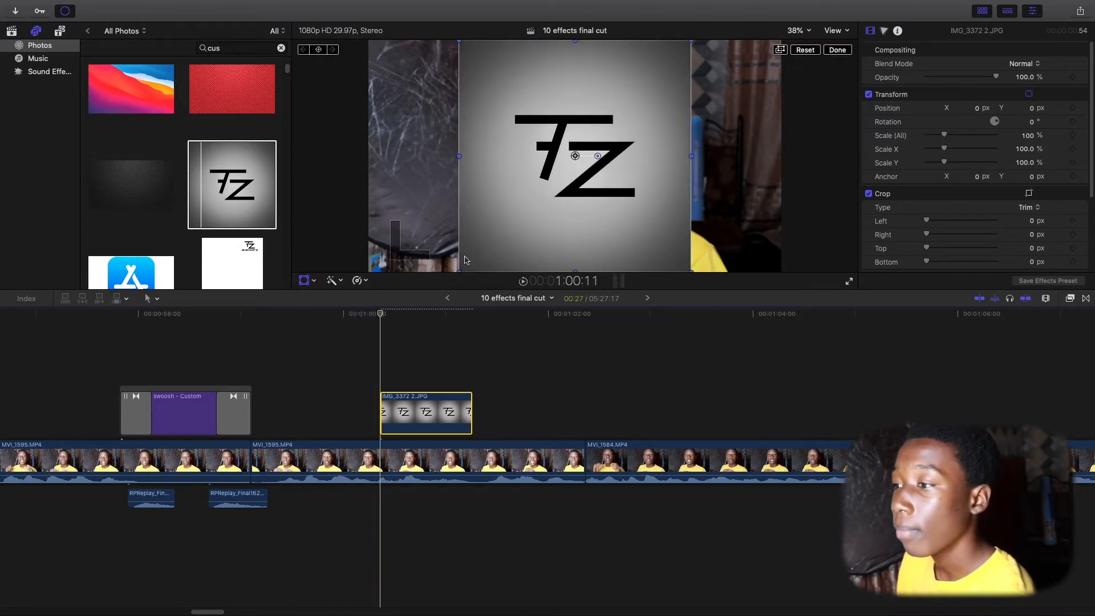
pyautogui.moveTo(461, 269); pyautogui.dragTo(439, 154)
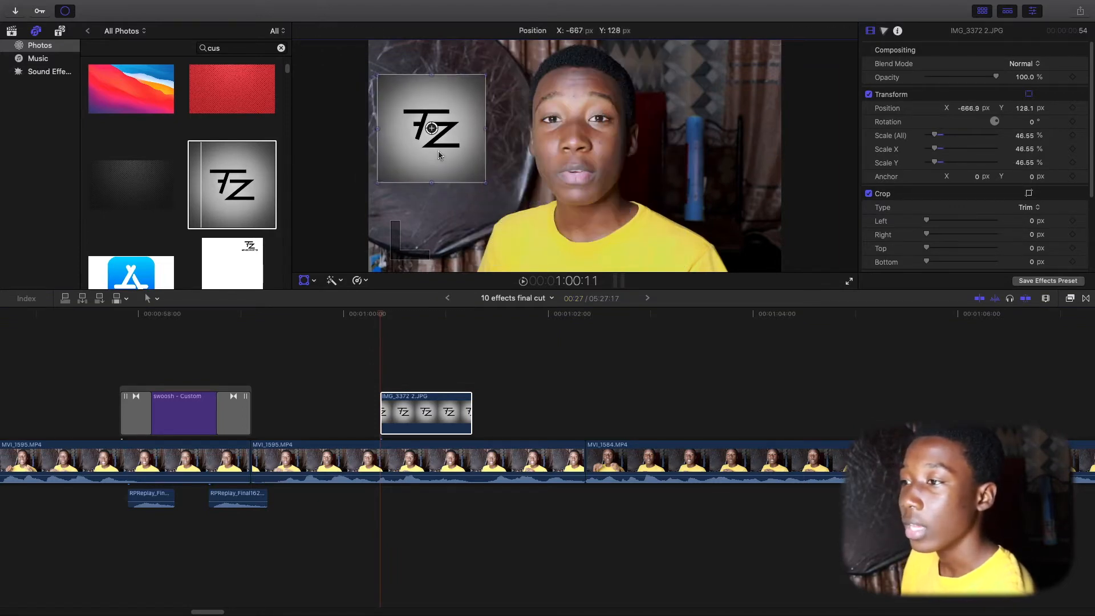
# Apply the Slide transition to both ends of the logo photo and play it back.
pyautogui.press('ctrl+super+5')
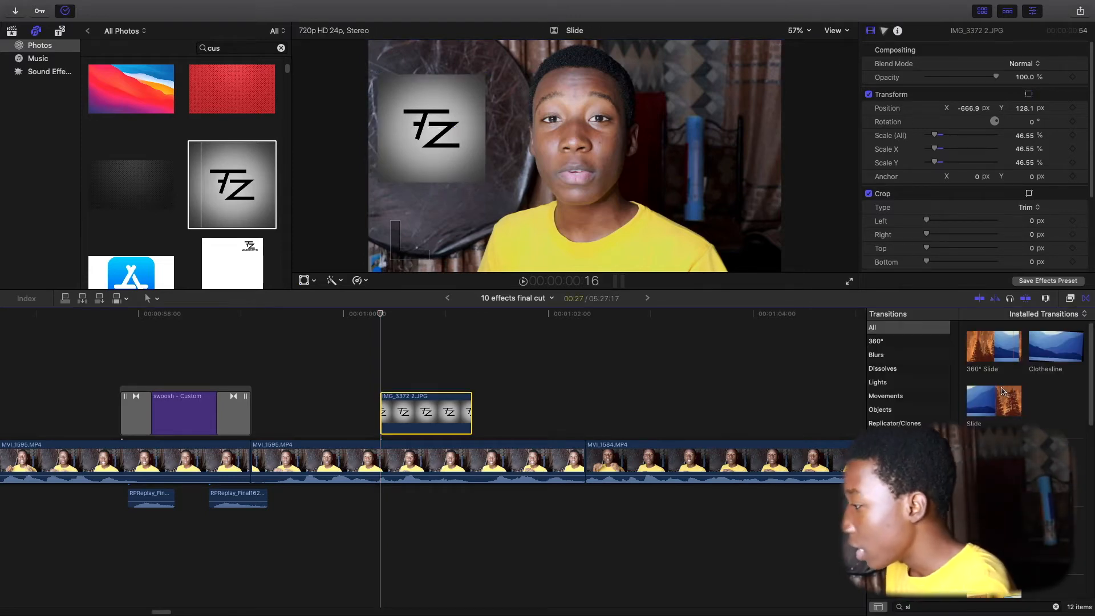
pyautogui.moveTo(955, 418); pyautogui.dragTo(448, 417)
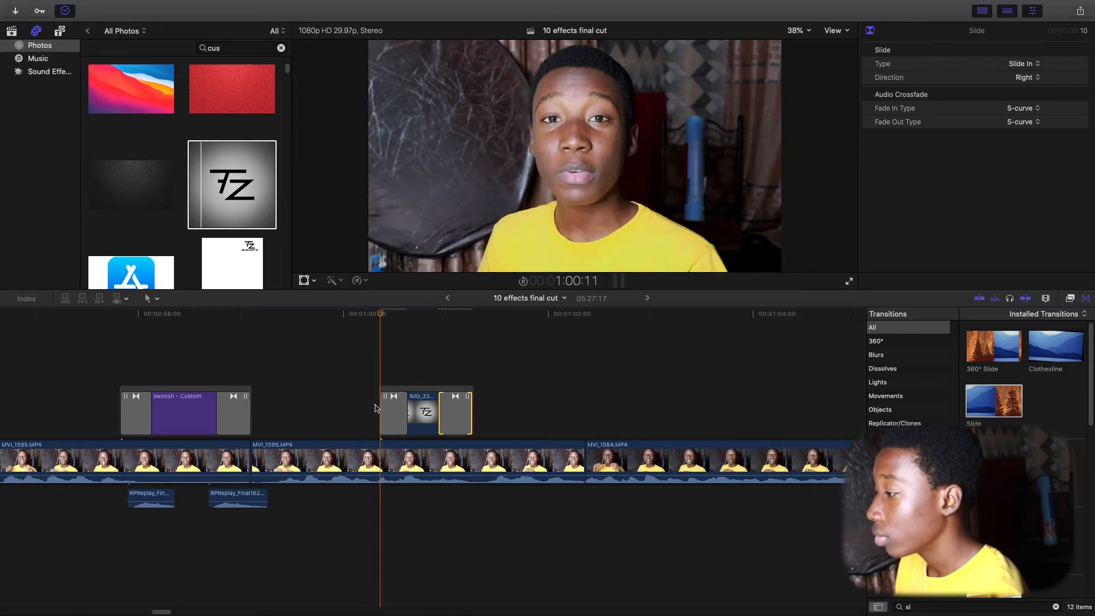
pyautogui.press('space')
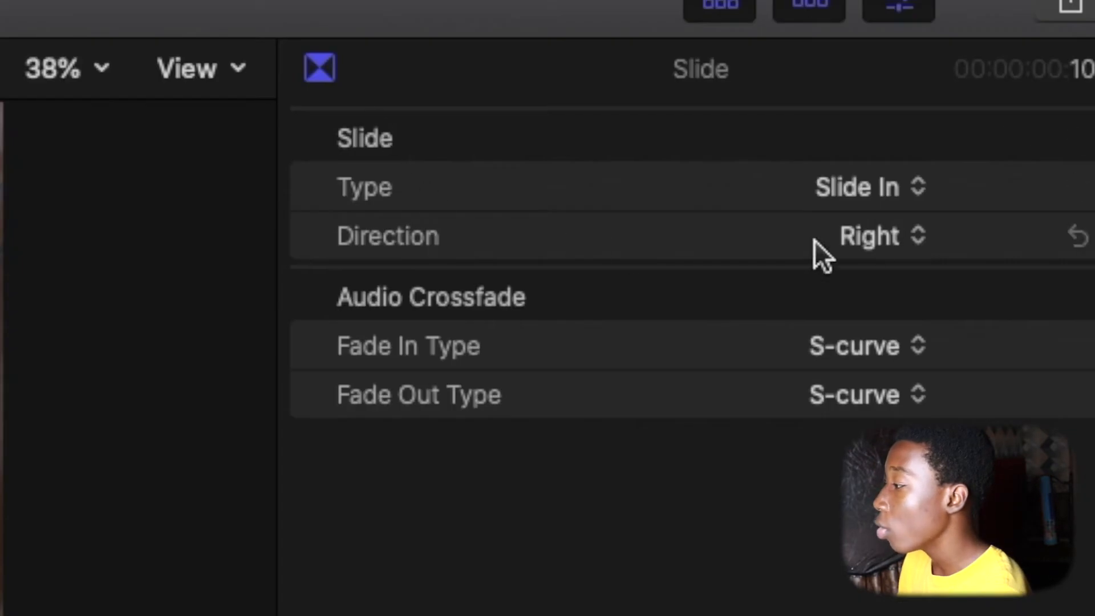
# Set the logo photo's end Slide transition to type Slide Out and direction Left, and play back the animation.
pyautogui.click(1027, 64)
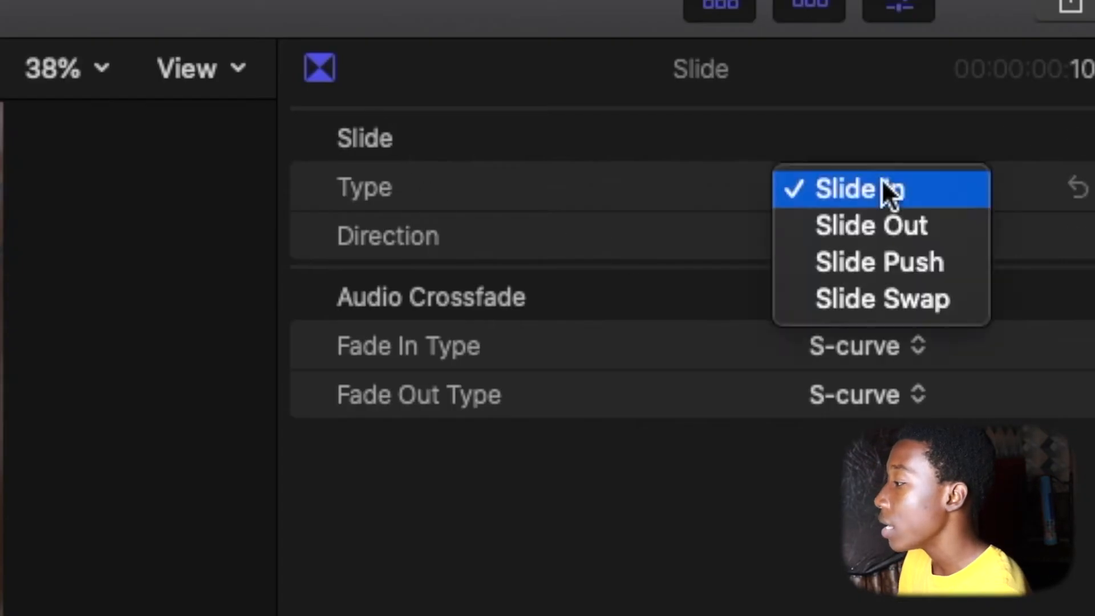
pyautogui.click(887, 212)
pyautogui.click(881, 231)
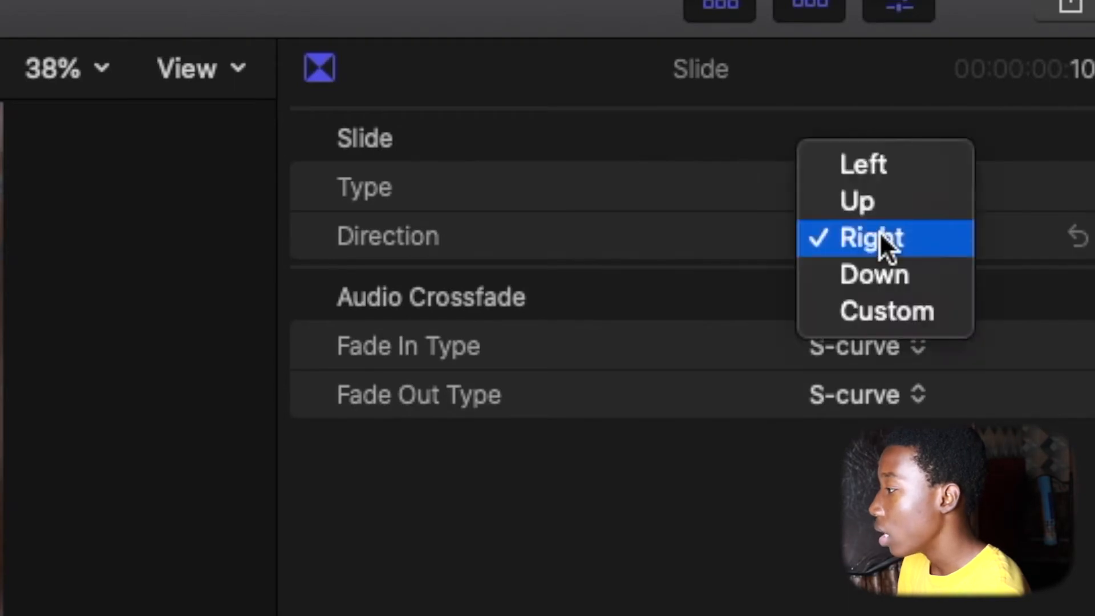
pyautogui.click(895, 166)
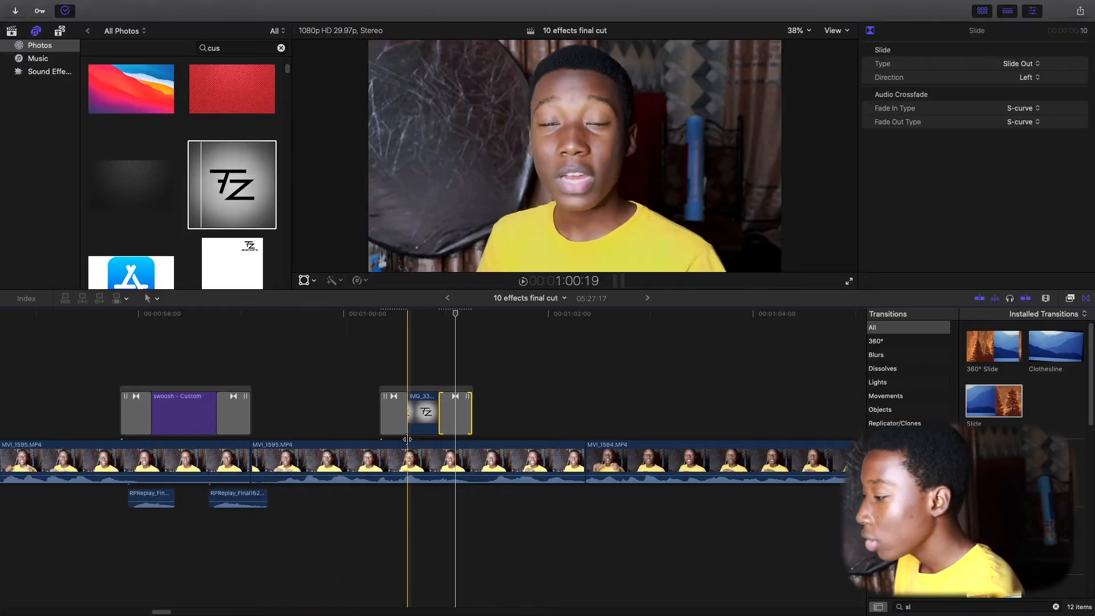
pyautogui.press('space')
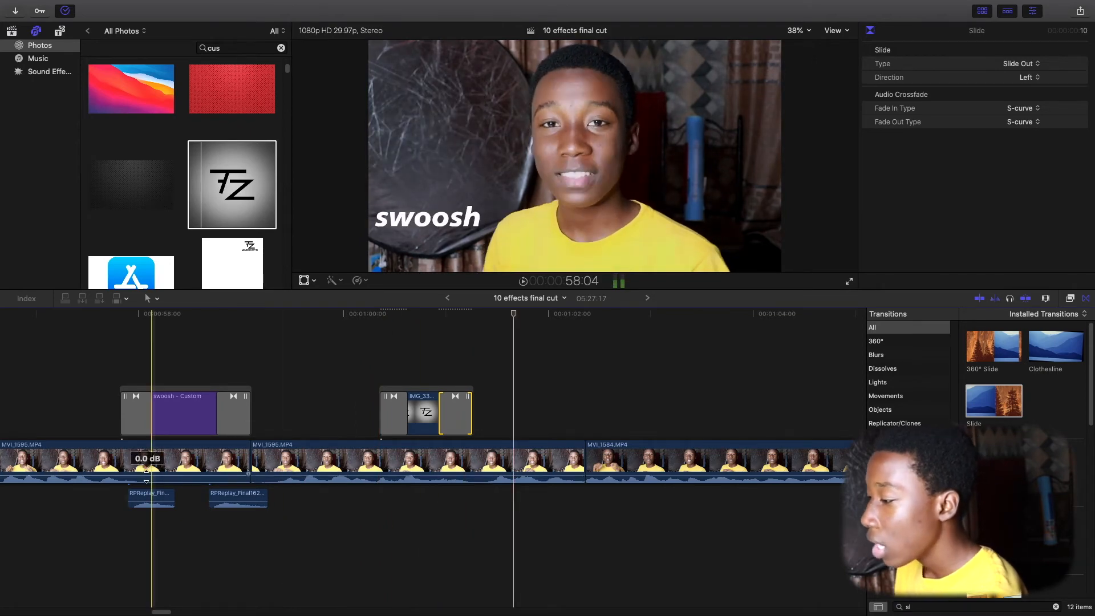
# Copy the trimmed sound from under the "swoosh" title and paste it beneath both Slide transitions of the logo photo.
pyautogui.click(160, 500)
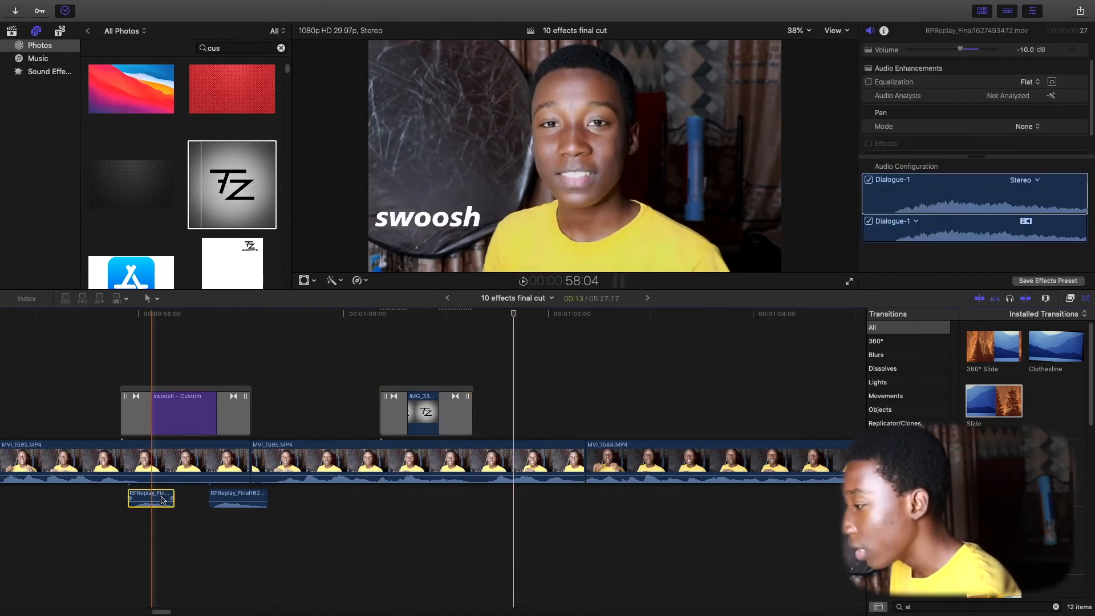
pyautogui.press('super+equal')
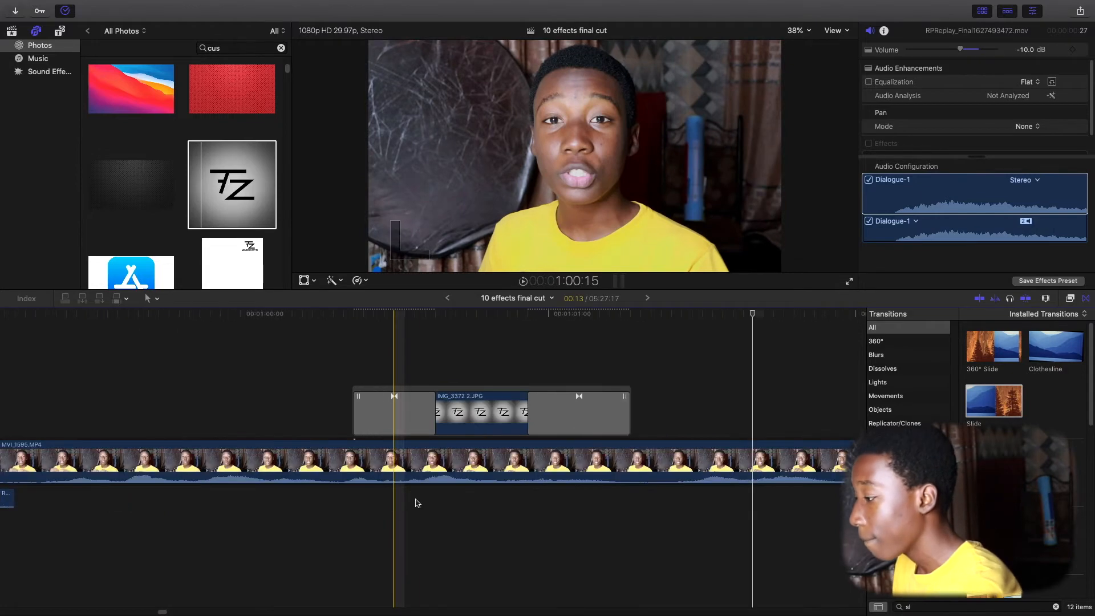
pyautogui.press('super+v')
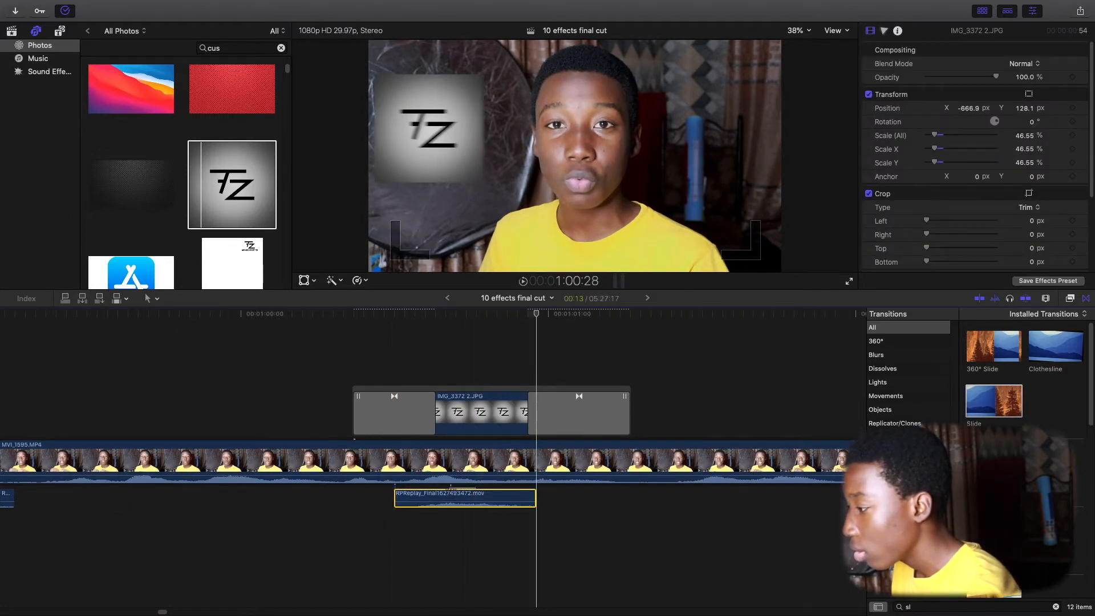
pyautogui.moveTo(450, 494); pyautogui.dragTo(435, 494)
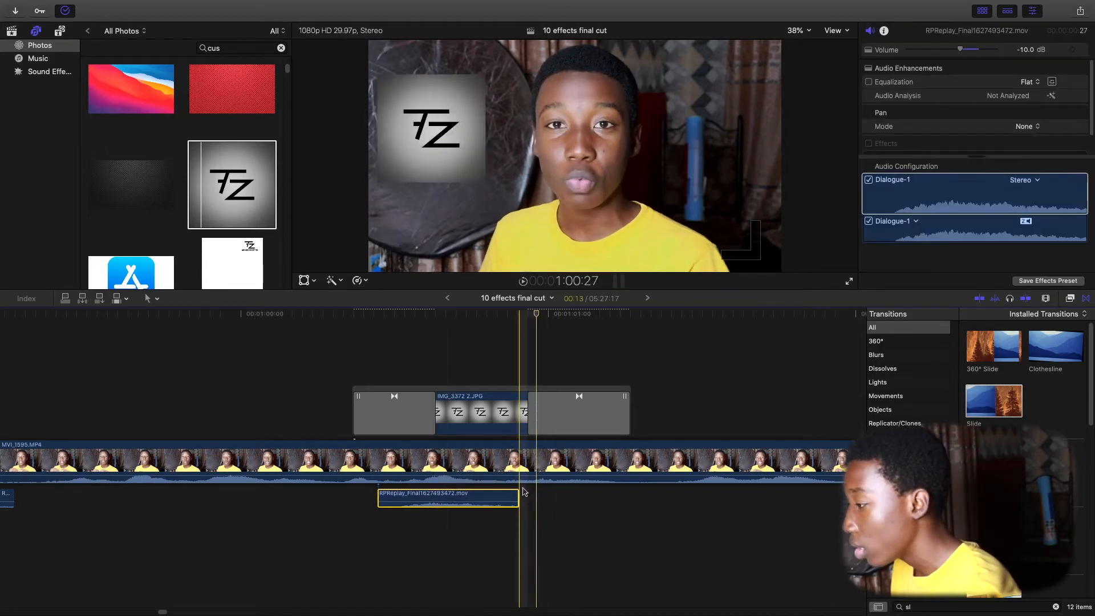
pyautogui.press('super+v')
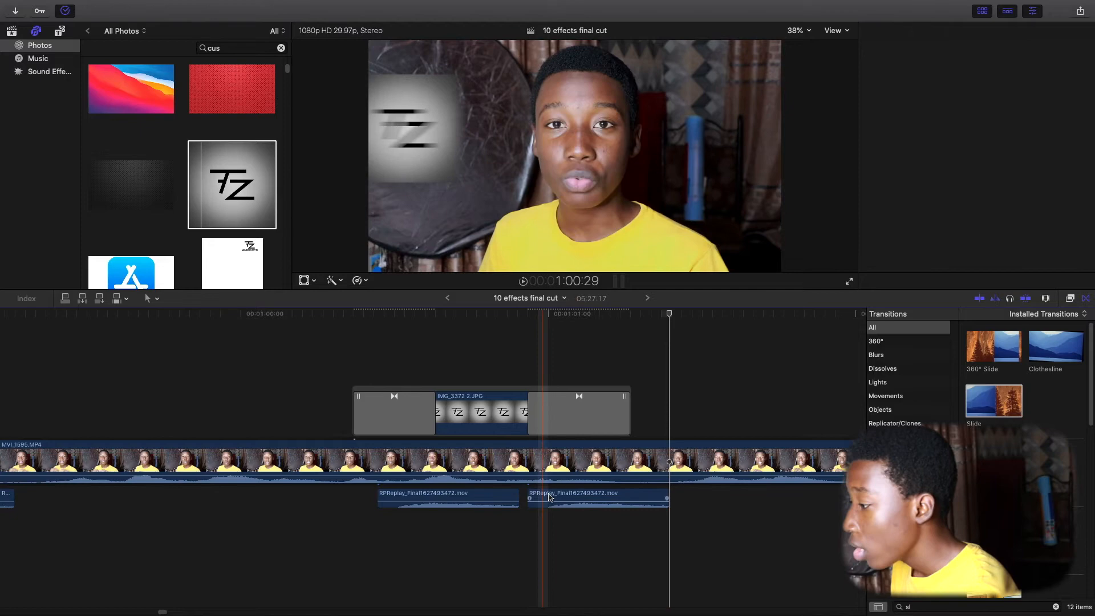
# Extend the logo photo's start earlier and shorten its start Slide transition so more of the photo shows.
pyautogui.moveTo(355, 412); pyautogui.dragTo(257, 422)
pyautogui.moveTo(154, 417); pyautogui.dragTo(153, 417)
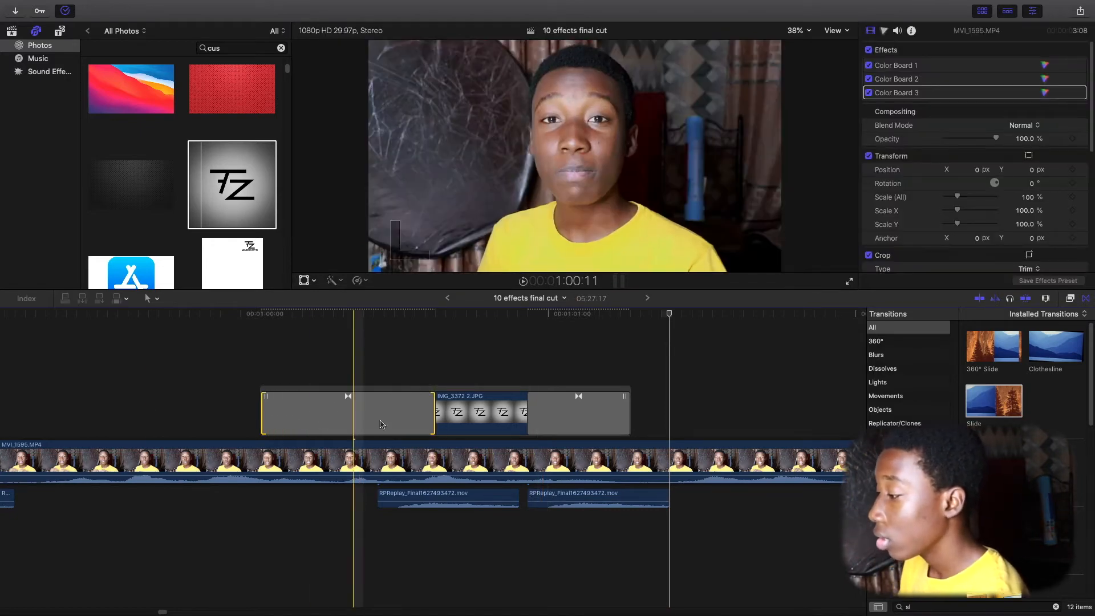
pyautogui.moveTo(411, 422); pyautogui.dragTo(342, 420)
# Move both sound clips earlier to match the logo photo's Slide transitions, play back the section and hide the transitions browser.
pyautogui.moveTo(432, 499); pyautogui.dragTo(344, 499)
pyautogui.click(543, 499)
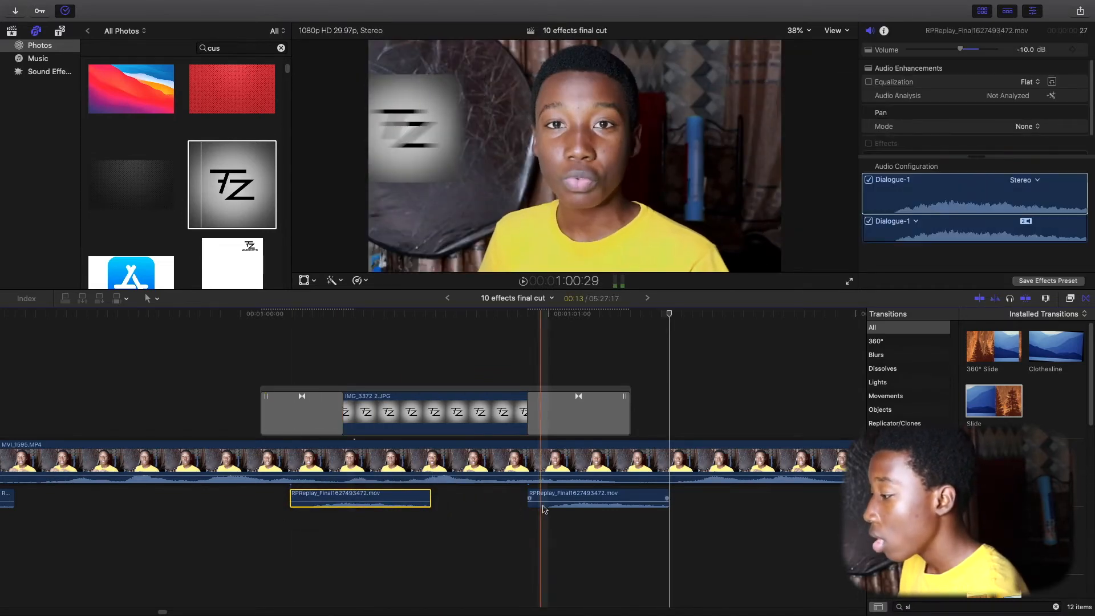
pyautogui.moveTo(562, 501); pyautogui.dragTo(513, 501)
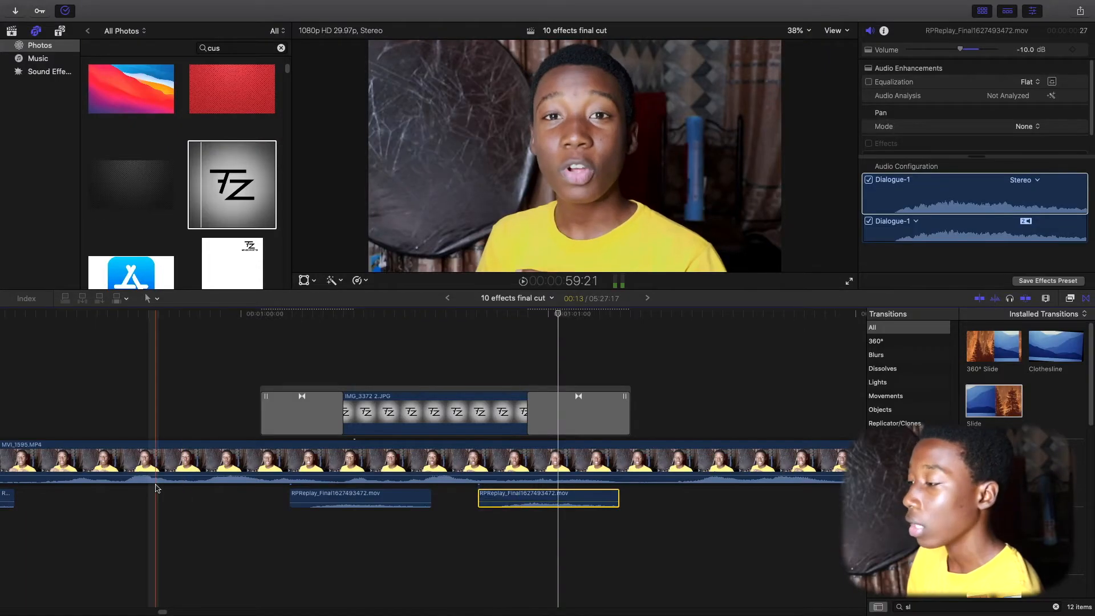
pyautogui.press('space')
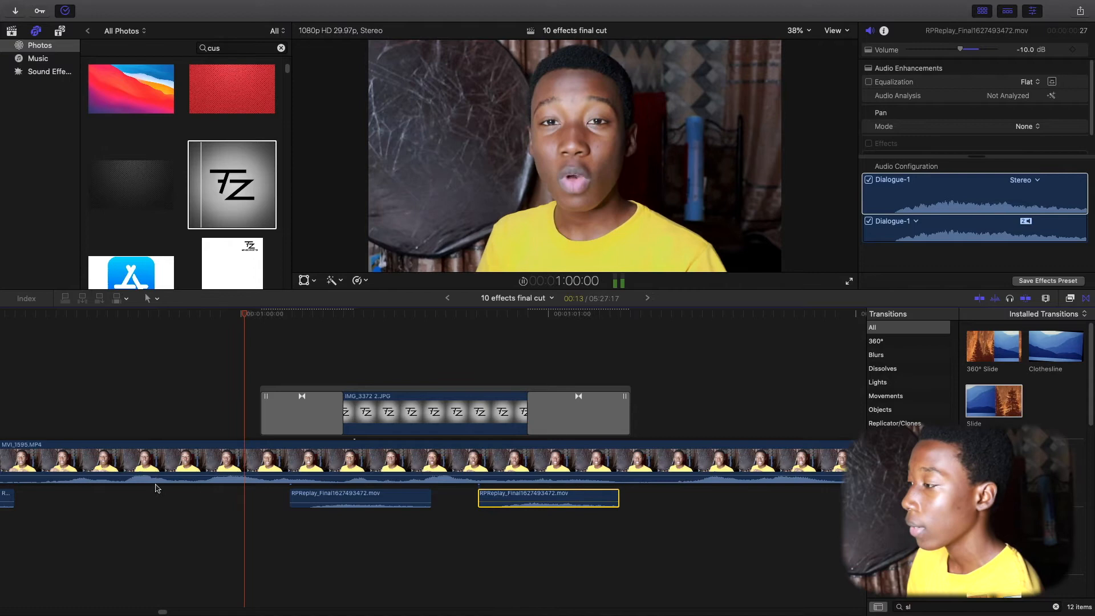
pyautogui.press('space')
pyautogui.click(1027, 197)
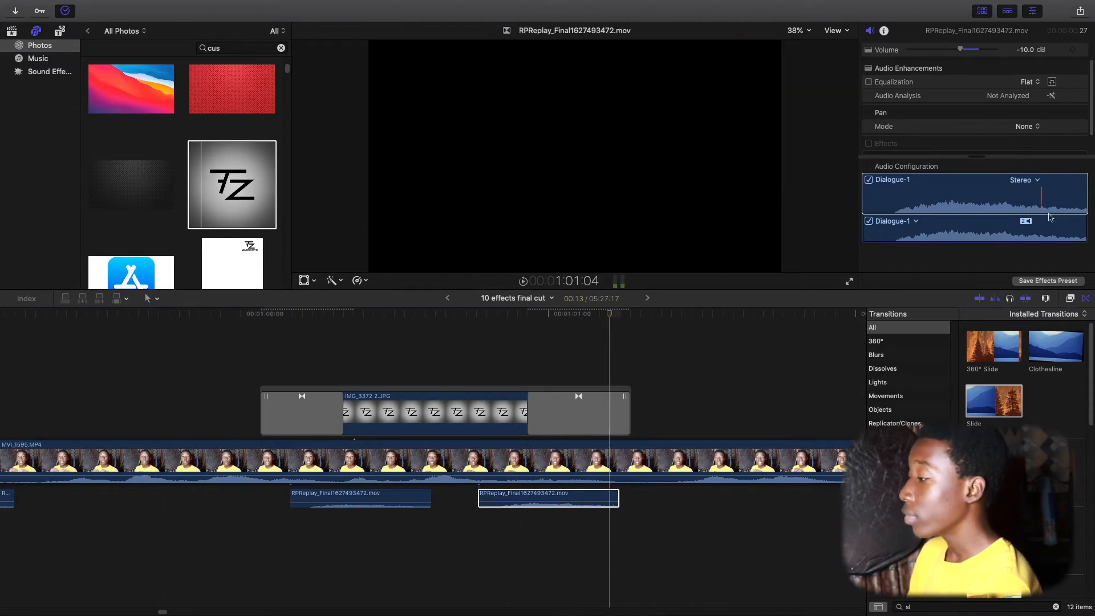
pyautogui.click(1087, 299)
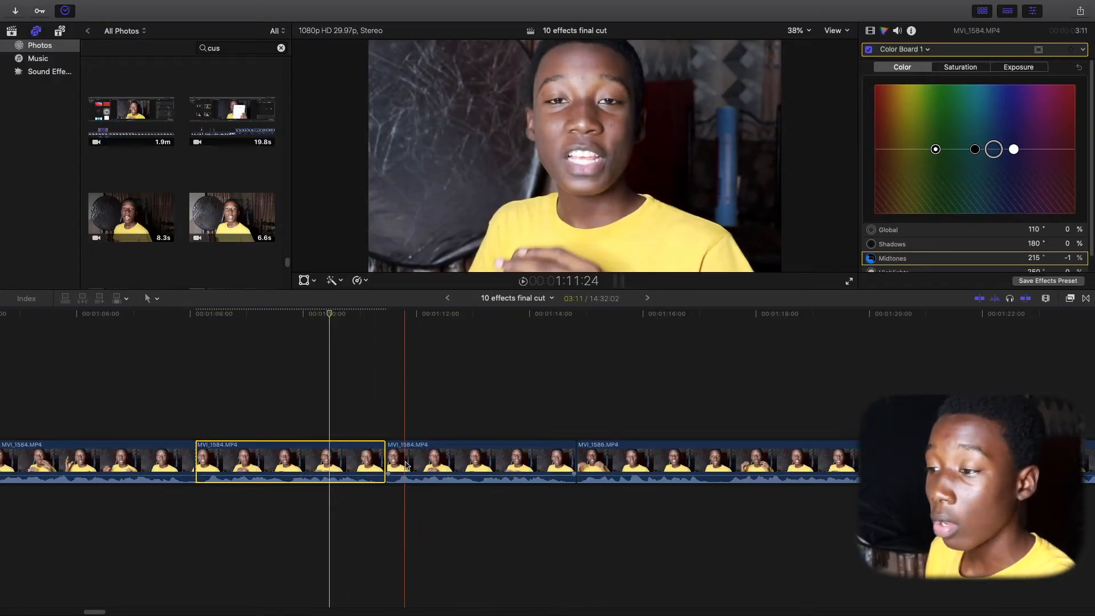
# Stack the MVI_1584.MP4 clip above the preceding MVI_1584.MP4 clip and add a Wipe transition to its start only.
pyautogui.moveTo(404, 471); pyautogui.dragTo(226, 394)
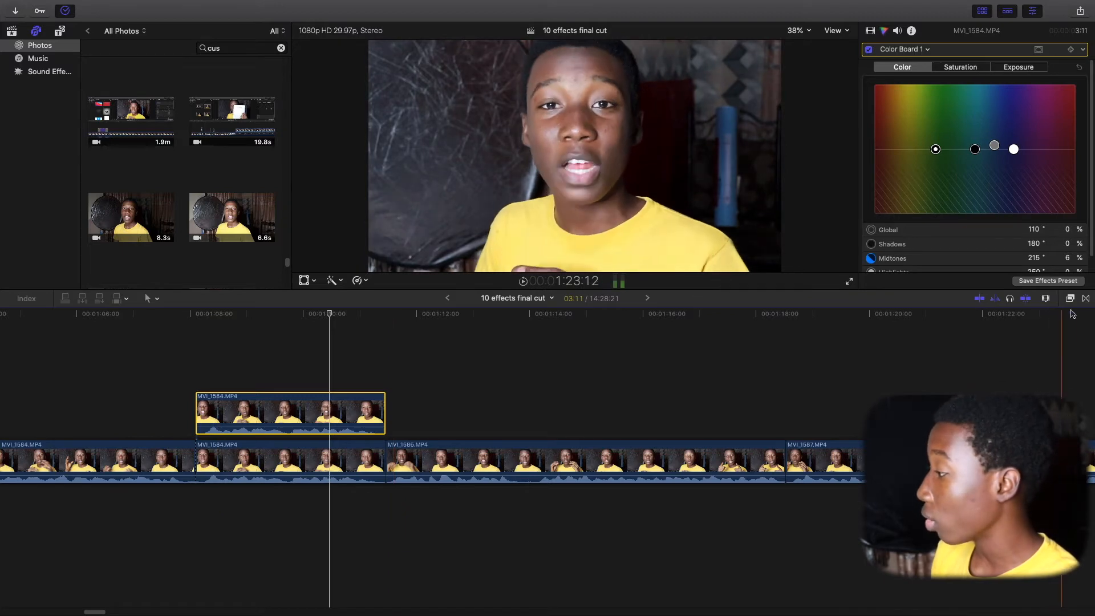
pyautogui.press('ctrl+super+5')
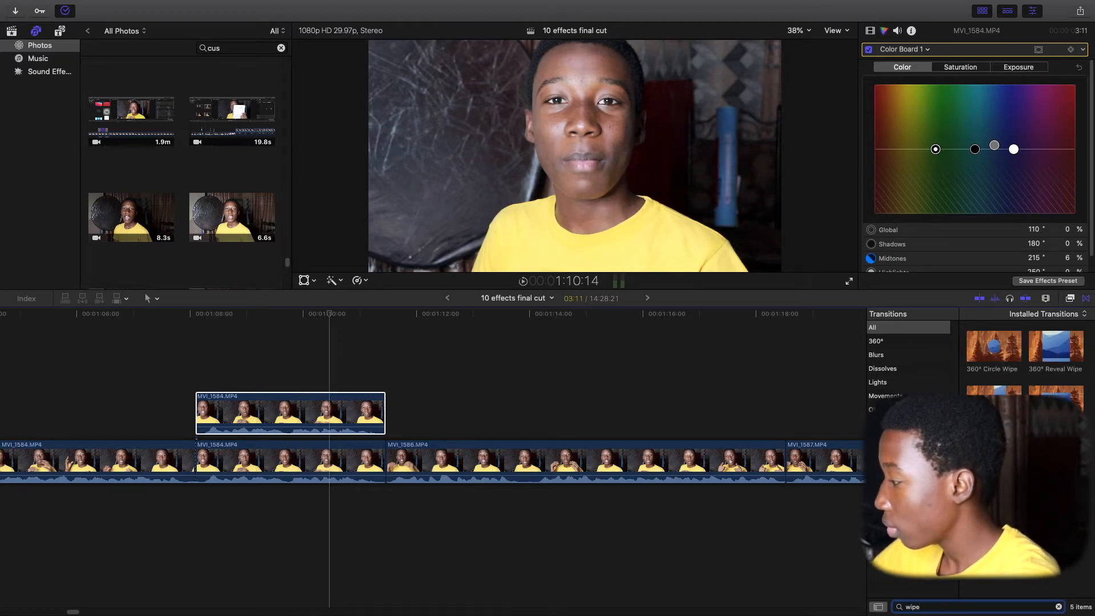
pyautogui.moveTo(436, 401); pyautogui.dragTo(298, 411)
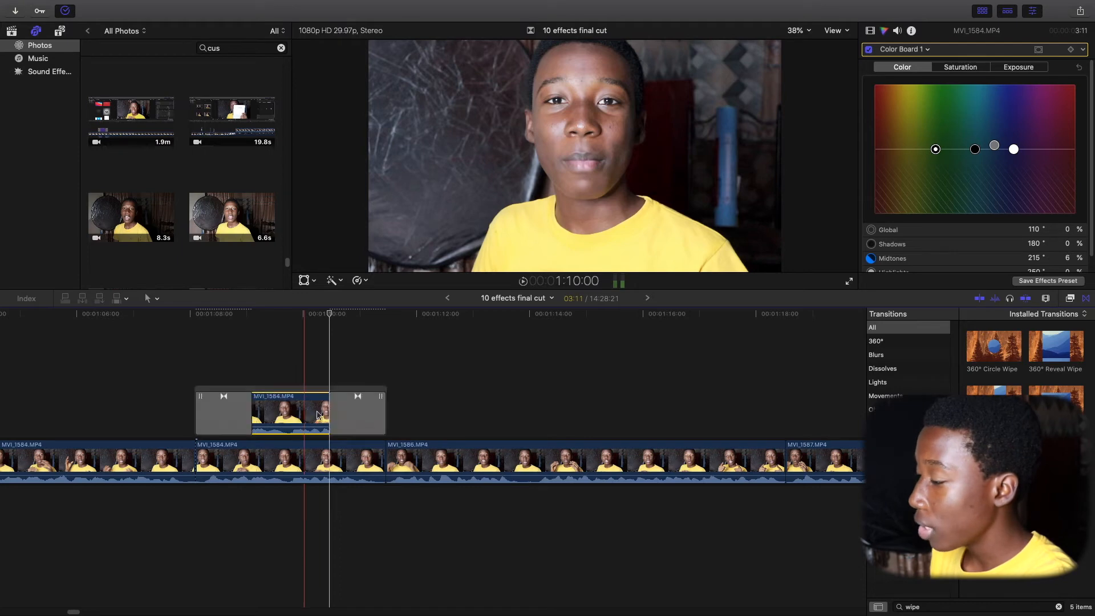
pyautogui.press('Delete')
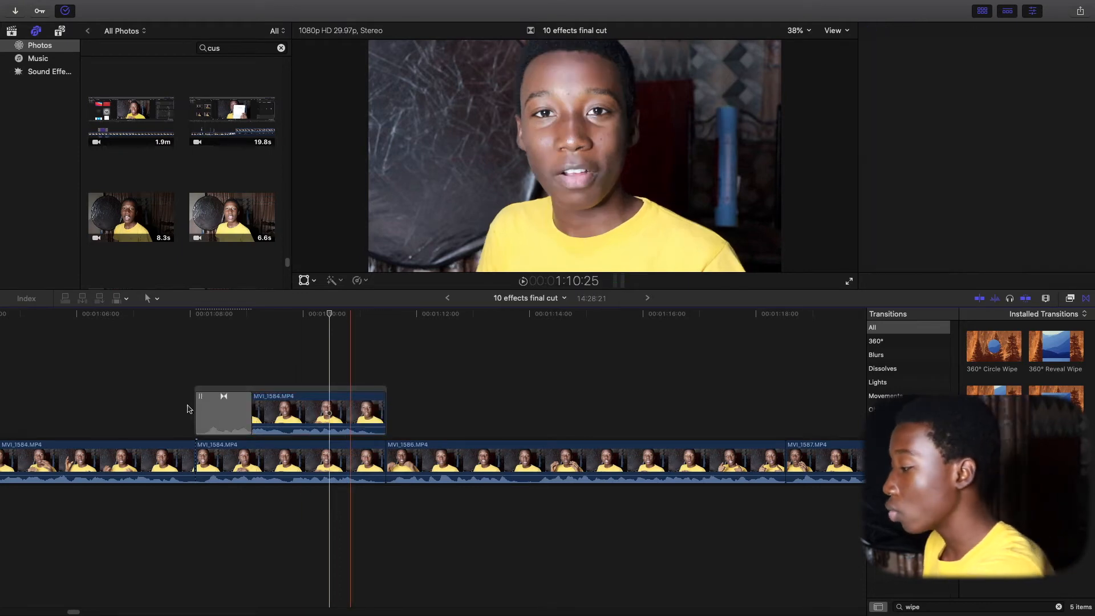
# Lengthen the Wipe transition at the stacked clip's start to about 2:10 and play back the wipe.
pyautogui.click(195, 434)
pyautogui.press('space')
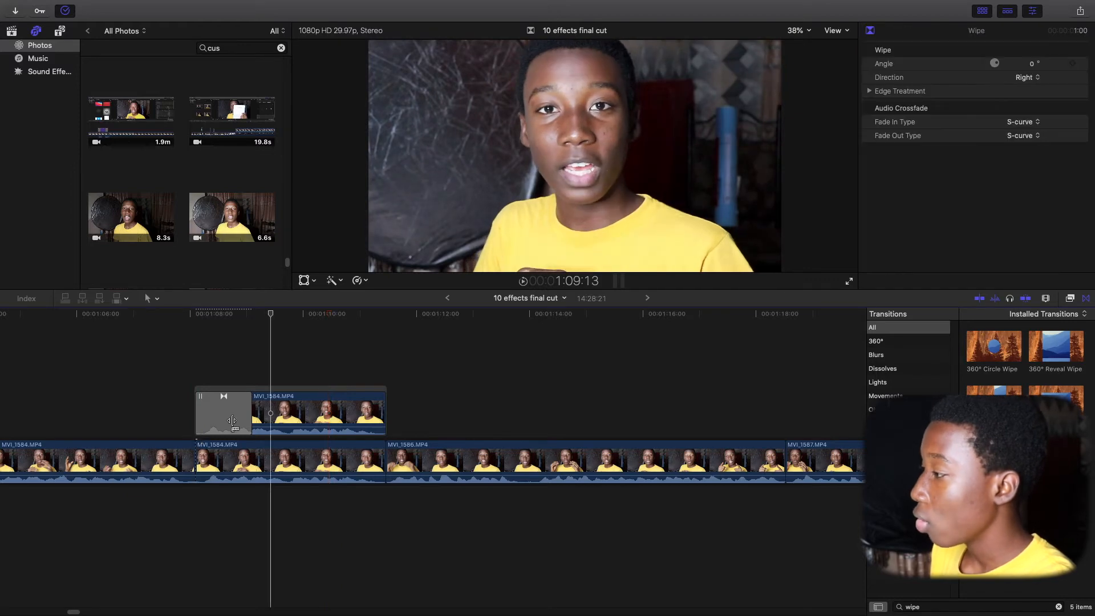
pyautogui.moveTo(256, 420); pyautogui.dragTo(326, 413)
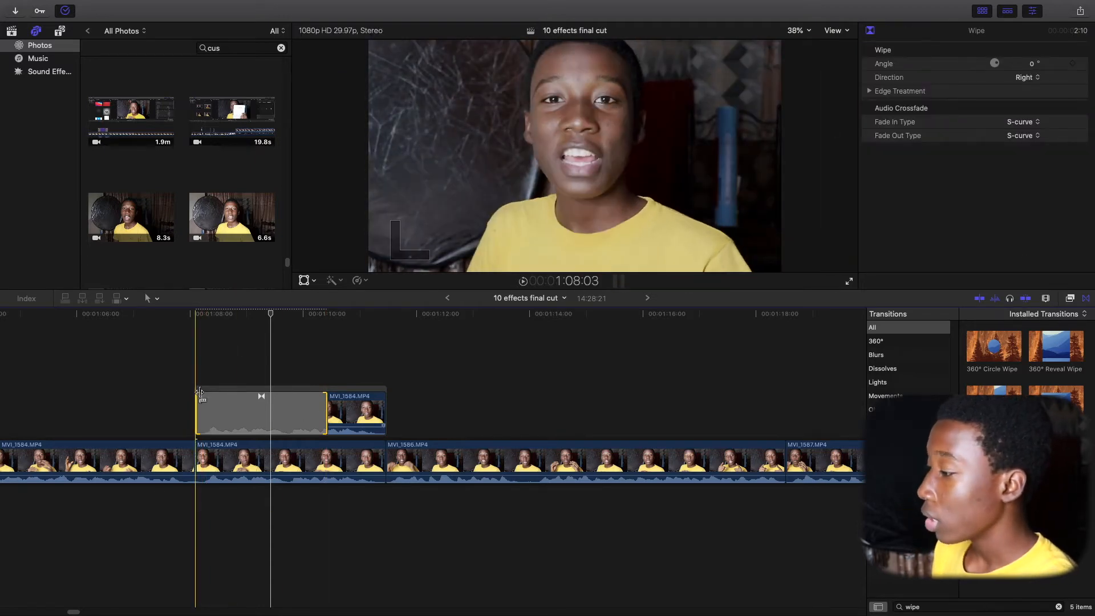
pyautogui.press('space')
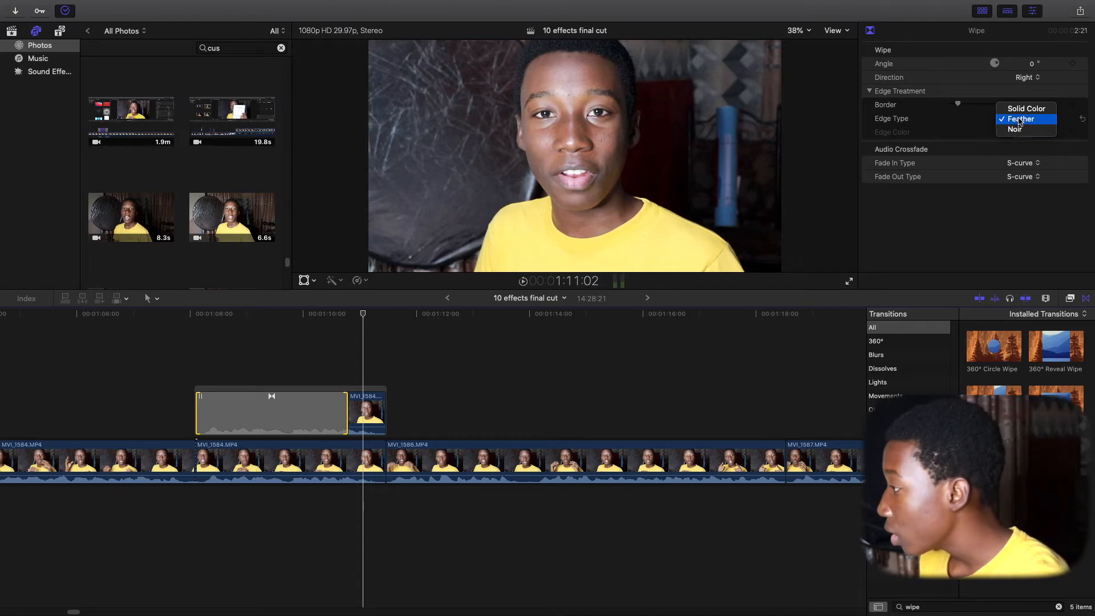
# Try the Solid Color edge type on the Wipe transition and play back the result.
pyautogui.click(1022, 118)
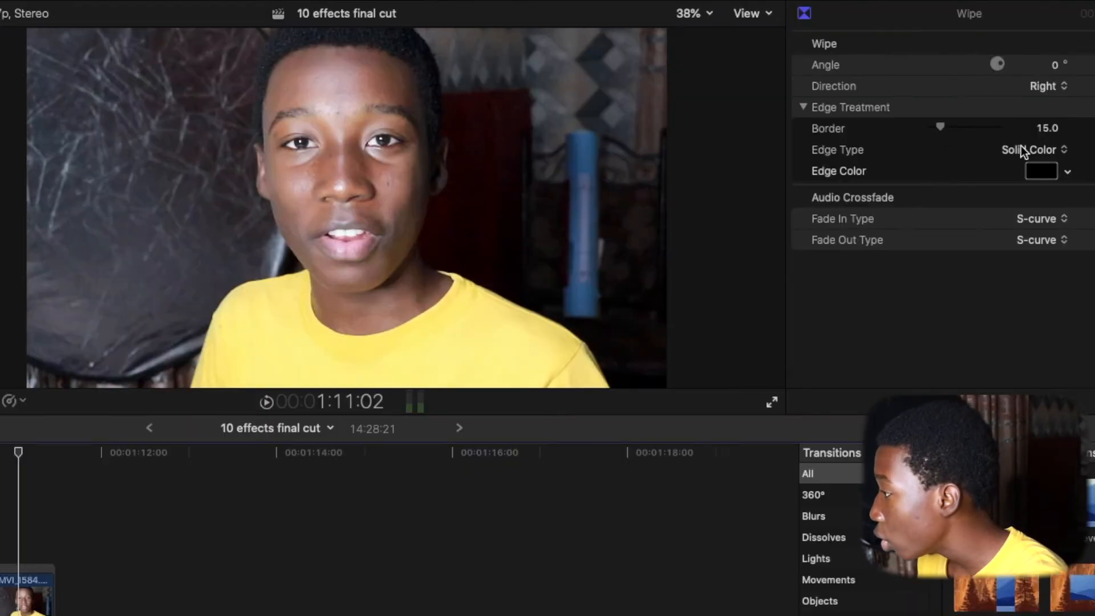
pyautogui.press('space')
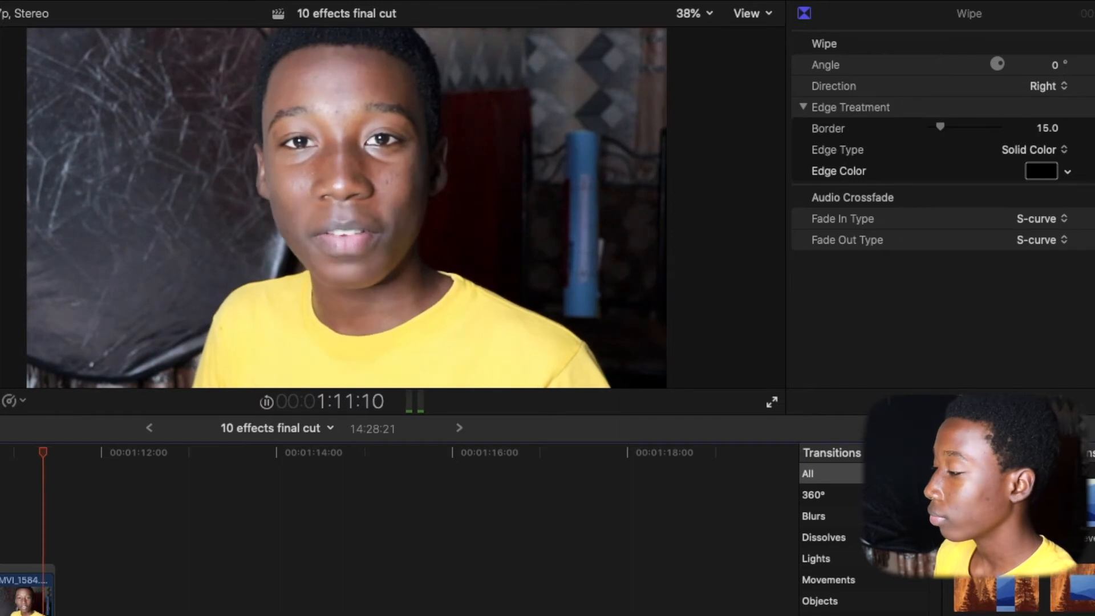
pyautogui.press('space')
pyautogui.moveTo(166, 453); pyautogui.dragTo(0, 453)
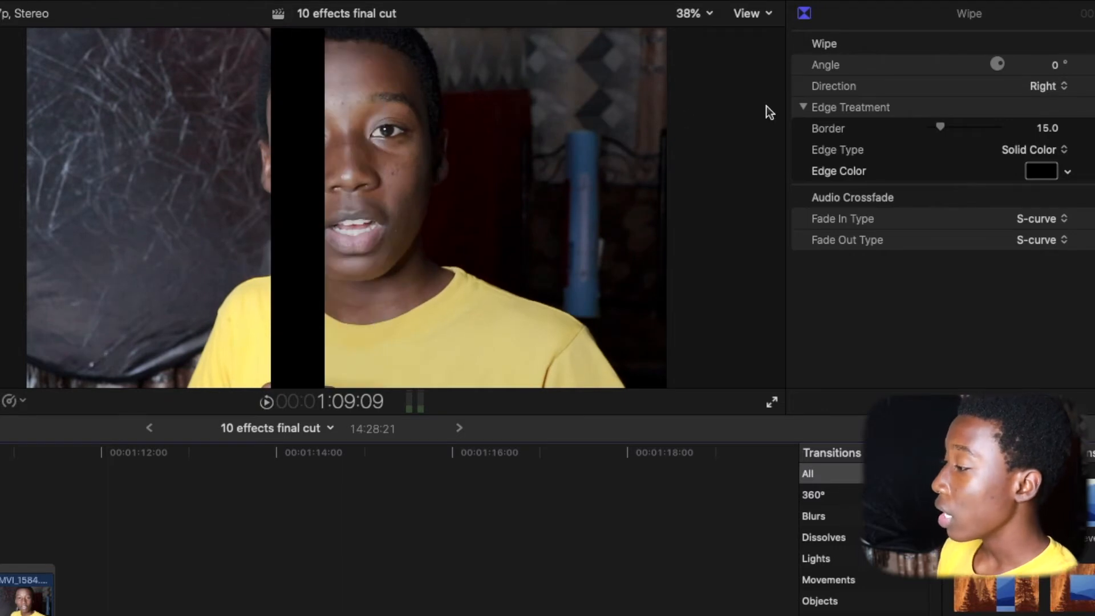
# Reduce the Wipe's edge border to 1.0, play back the wipe, and set its edge type to Feather.
pyautogui.moveTo(940, 124); pyautogui.dragTo(930, 127)
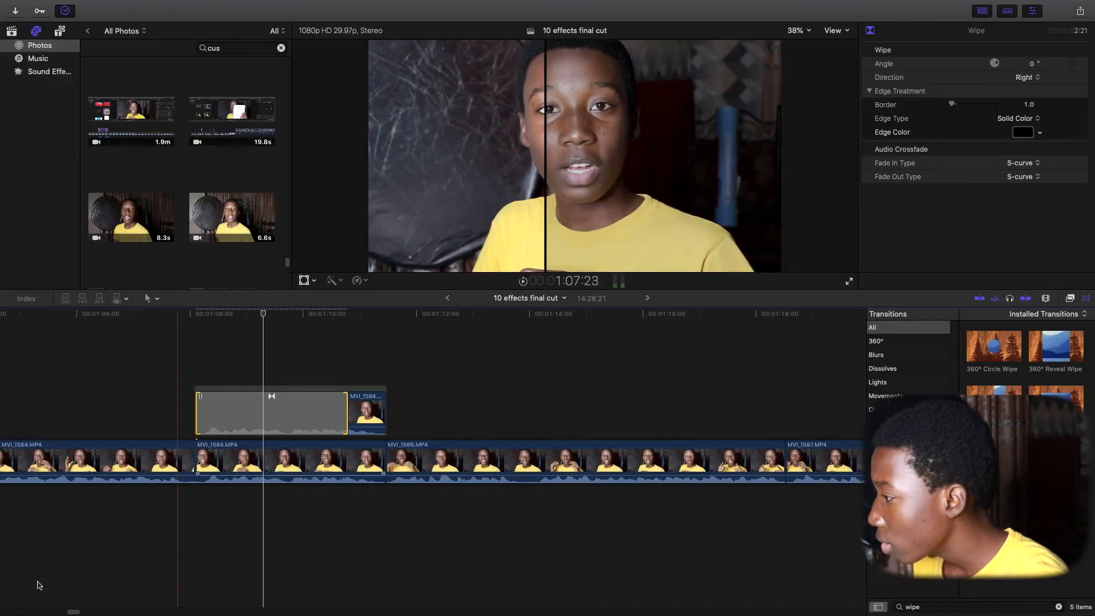
pyautogui.press('space')
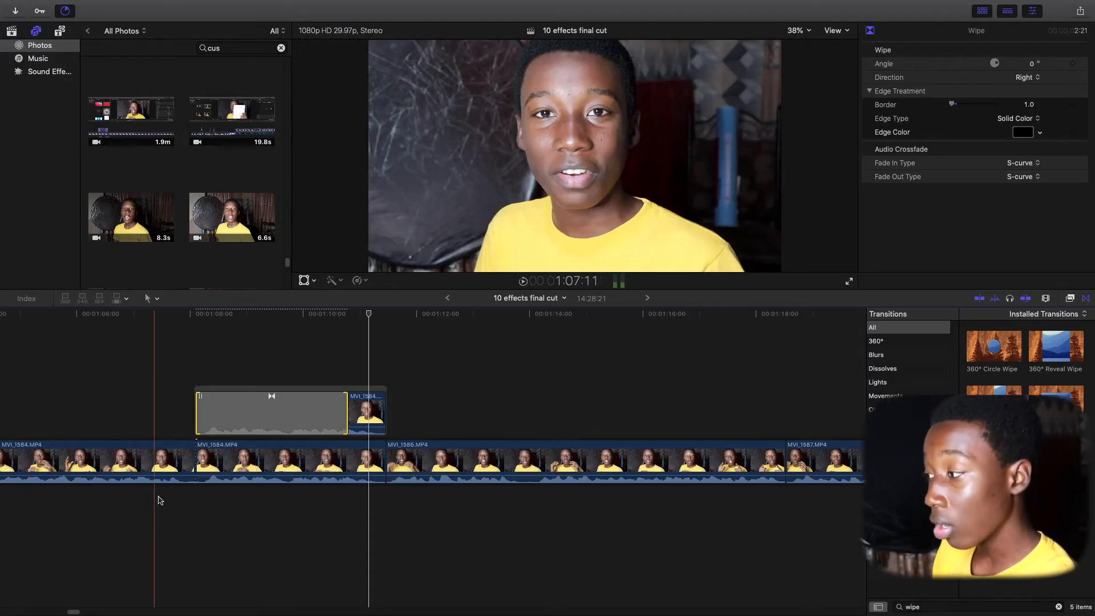
pyautogui.click(1031, 118)
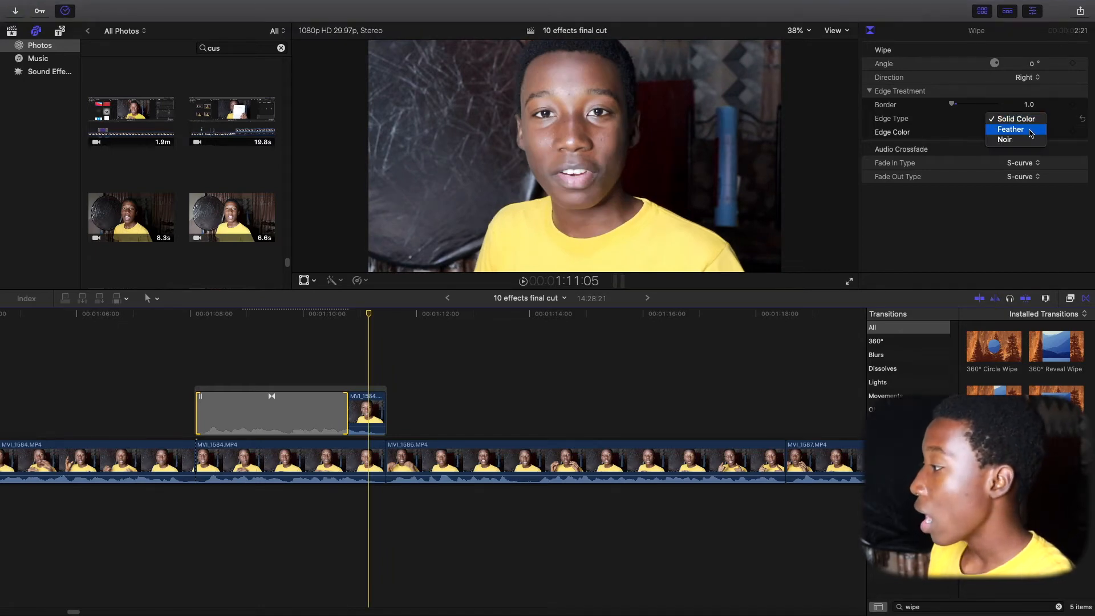
pyautogui.click(1026, 134)
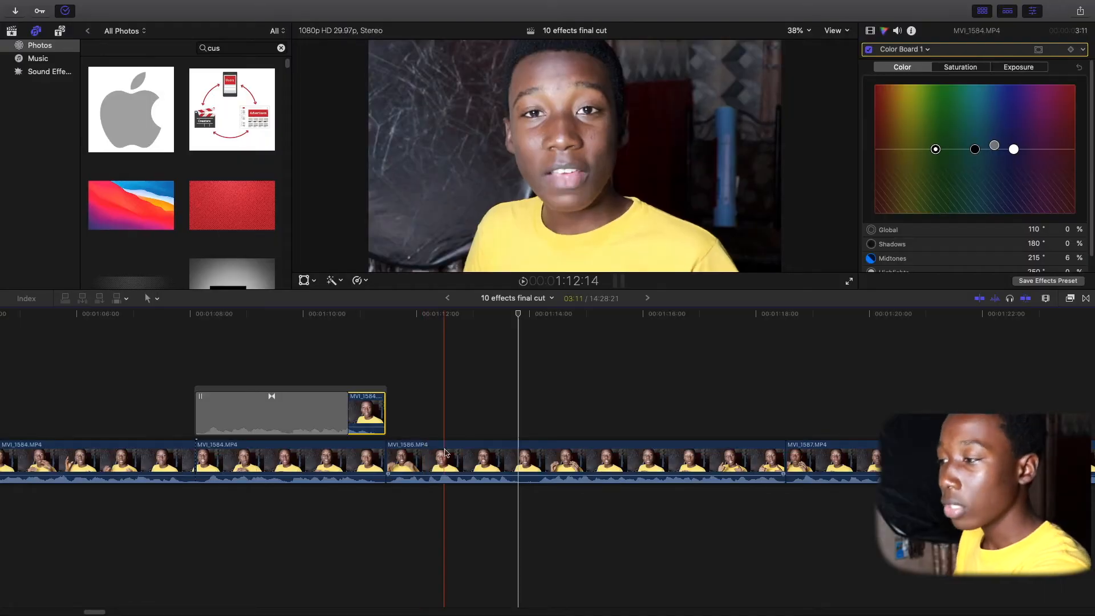
# Find the Handheld effect and apply it to the MVI_1586.MP4 clip in the timeline.
pyautogui.press('space')
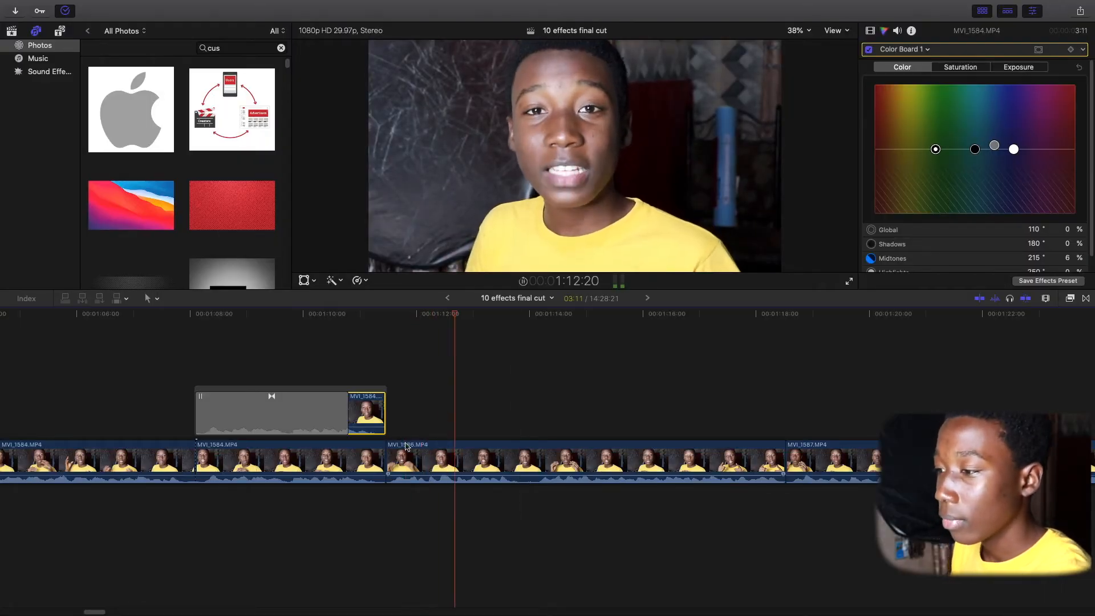
pyautogui.press('space')
pyautogui.click(505, 458)
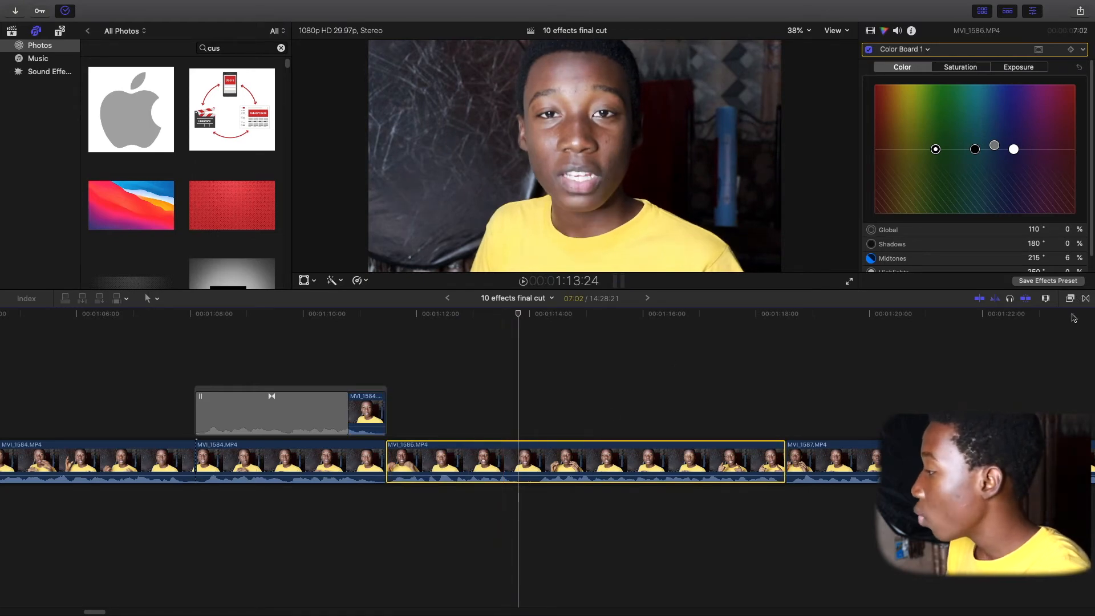
pyautogui.press('super+5')
pyautogui.click(1024, 608)
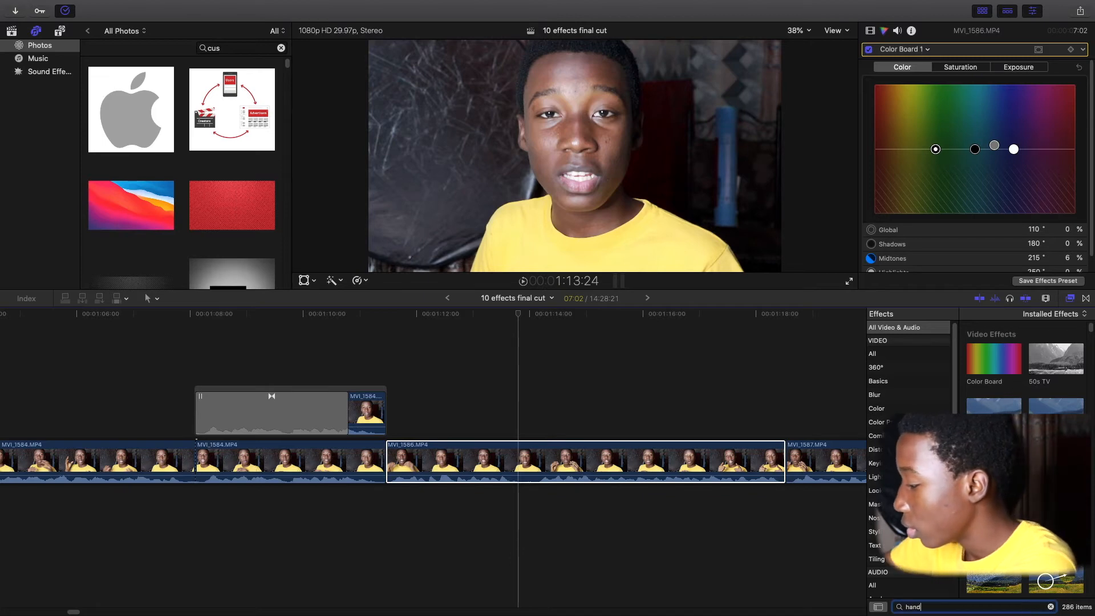
pyautogui.write('hand')
pyautogui.moveTo(1003, 343); pyautogui.dragTo(546, 455)
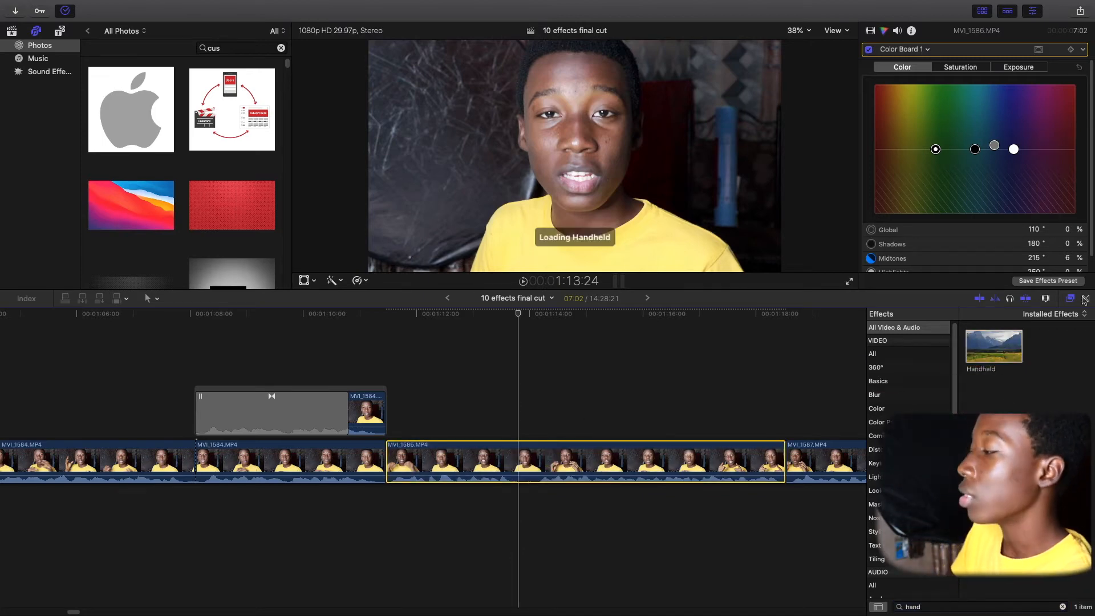
pyautogui.press('super+5')
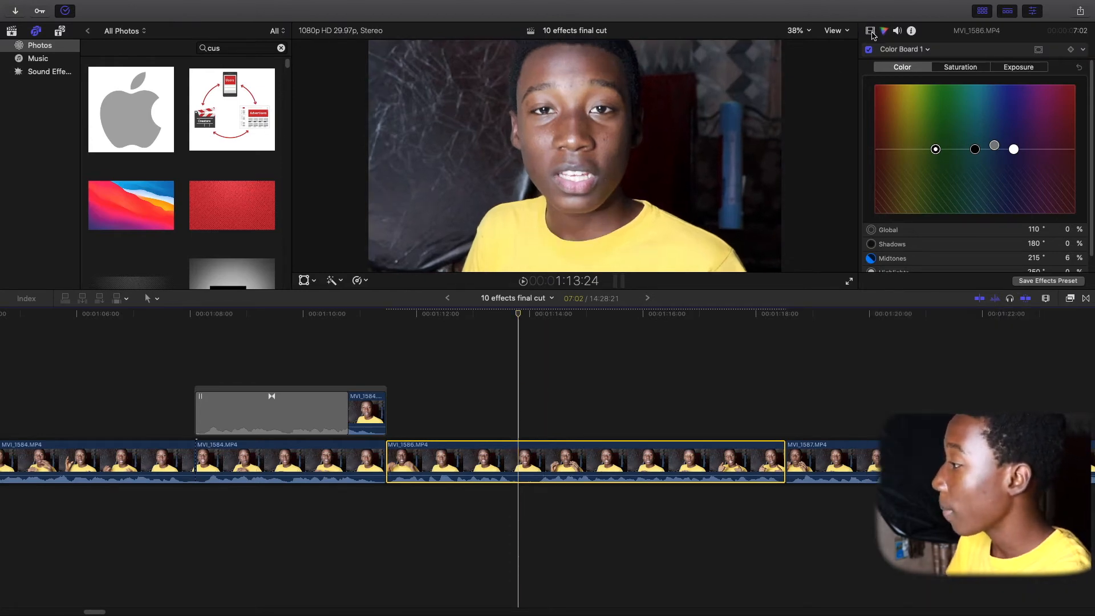
# Set the Handheld effect's Distance to 36.01 and Shakiness to 100 on MVI_1586.MP4, and play back the shake.
pyautogui.press('super+6')
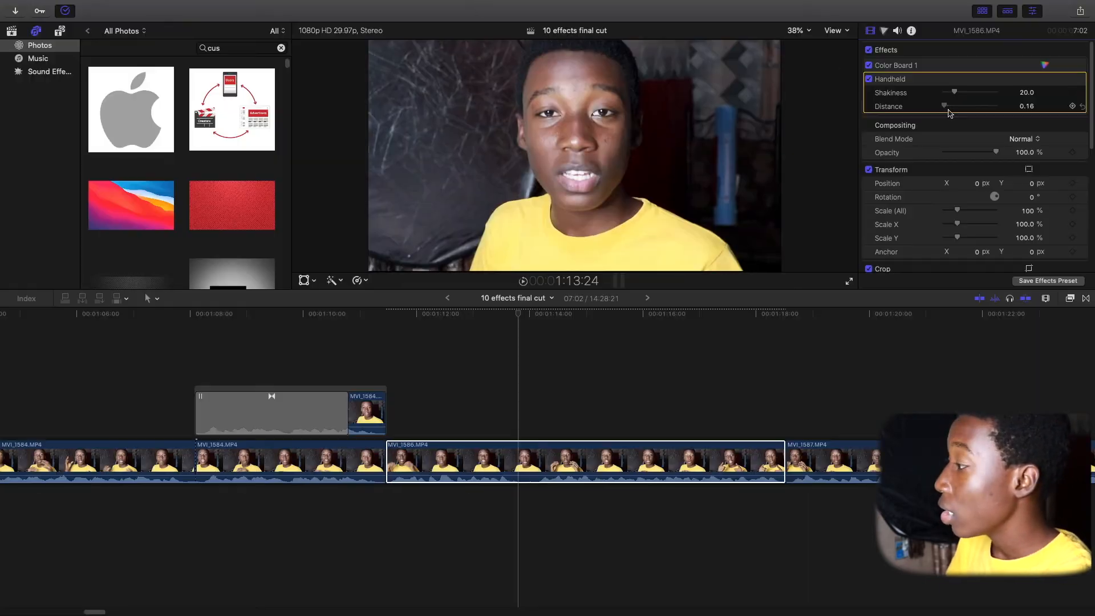
pyautogui.moveTo(860, 71); pyautogui.dragTo(866, 84)
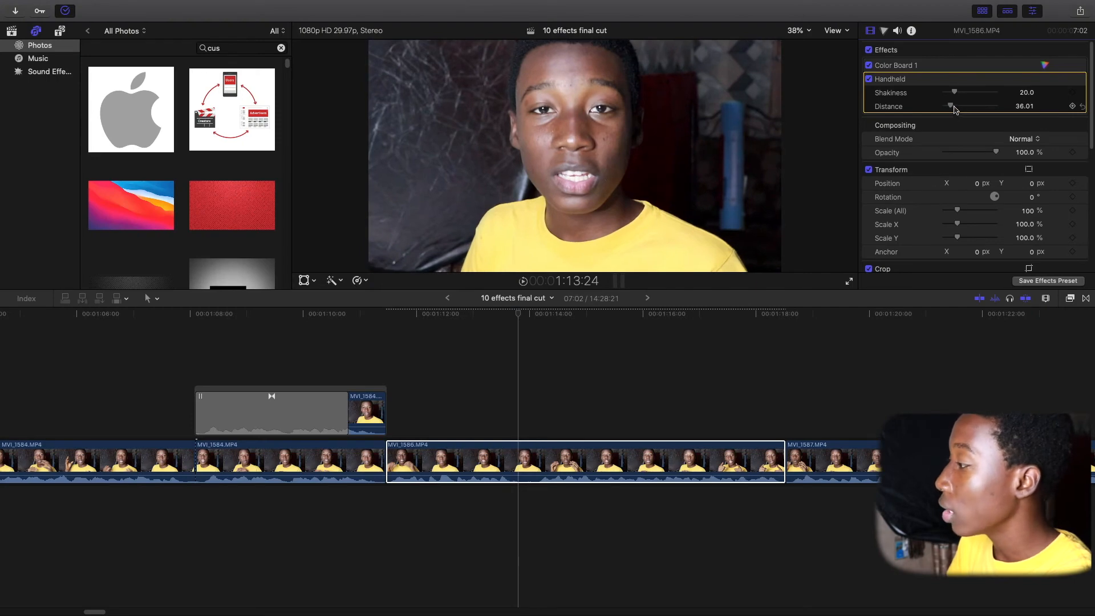
pyautogui.moveTo(956, 93); pyautogui.dragTo(998, 93)
pyautogui.press('space')
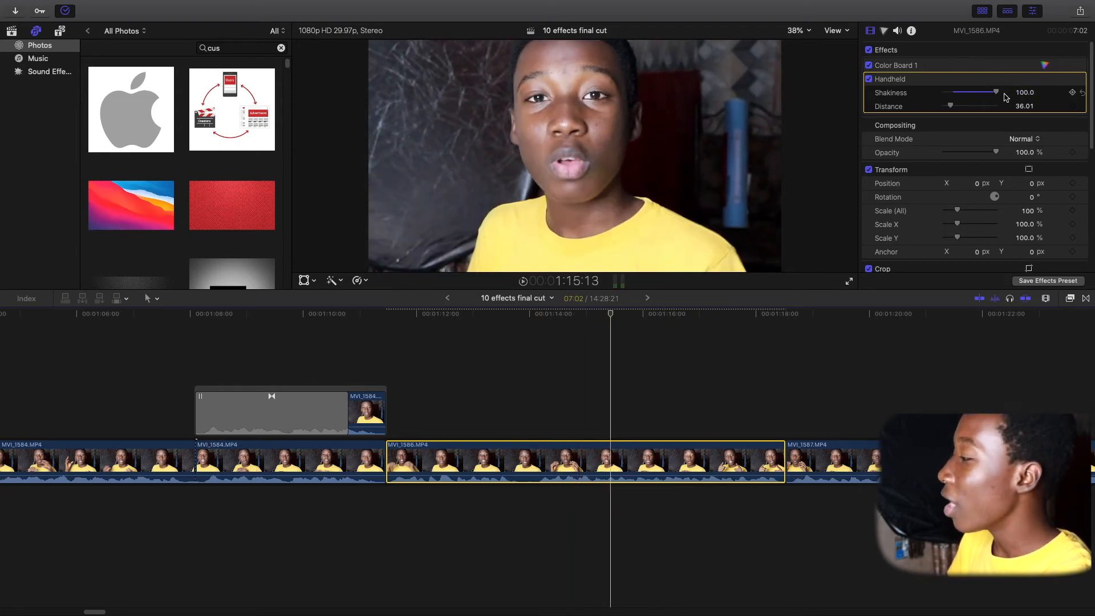
# Lower the Handheld effect's Shakiness to 17.76 and play back the MVI_1586.MP4 clip from its start.
pyautogui.moveTo(999, 93); pyautogui.dragTo(951, 97)
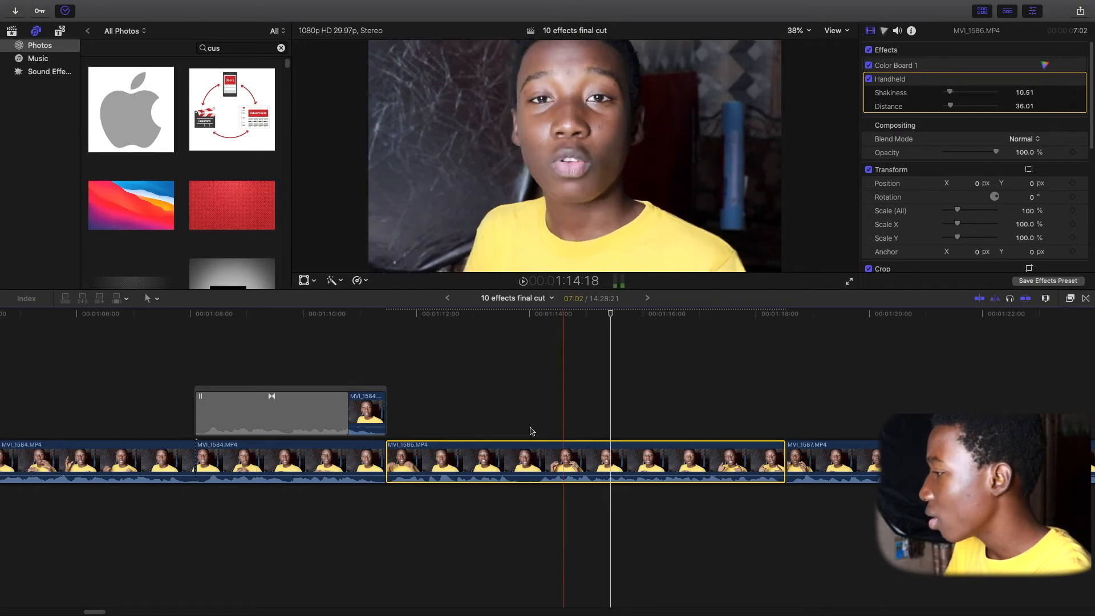
pyautogui.click(450, 418)
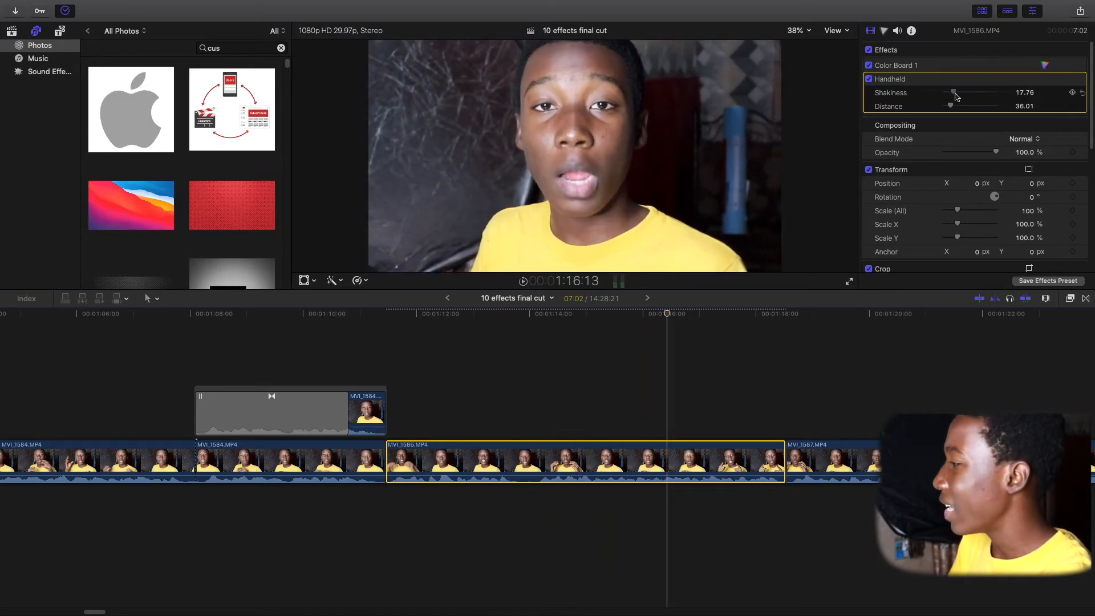
pyautogui.click(449, 410)
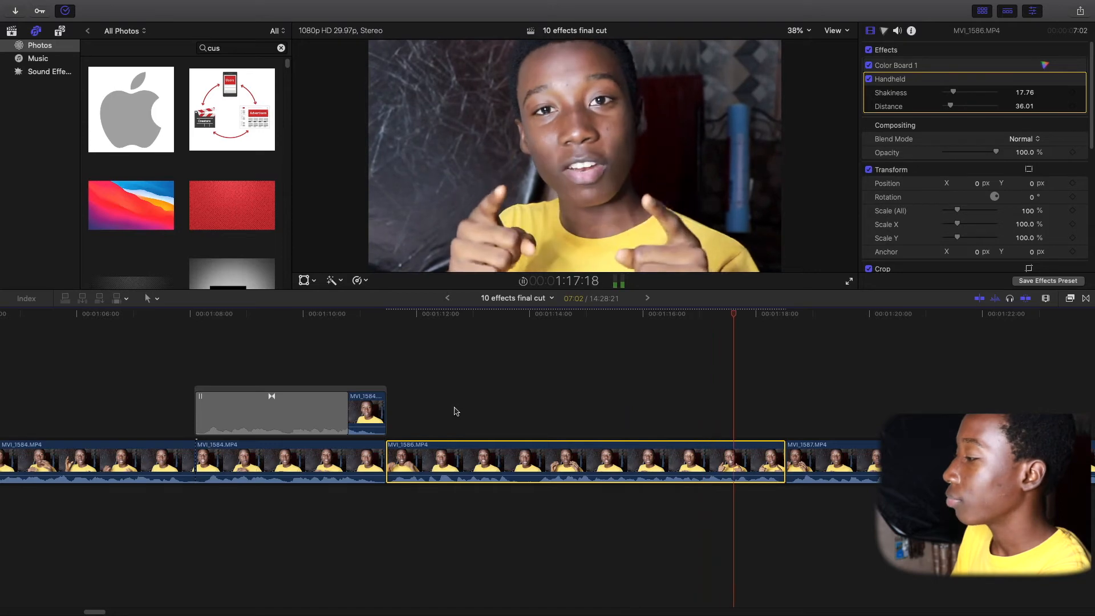
pyautogui.click(420, 402)
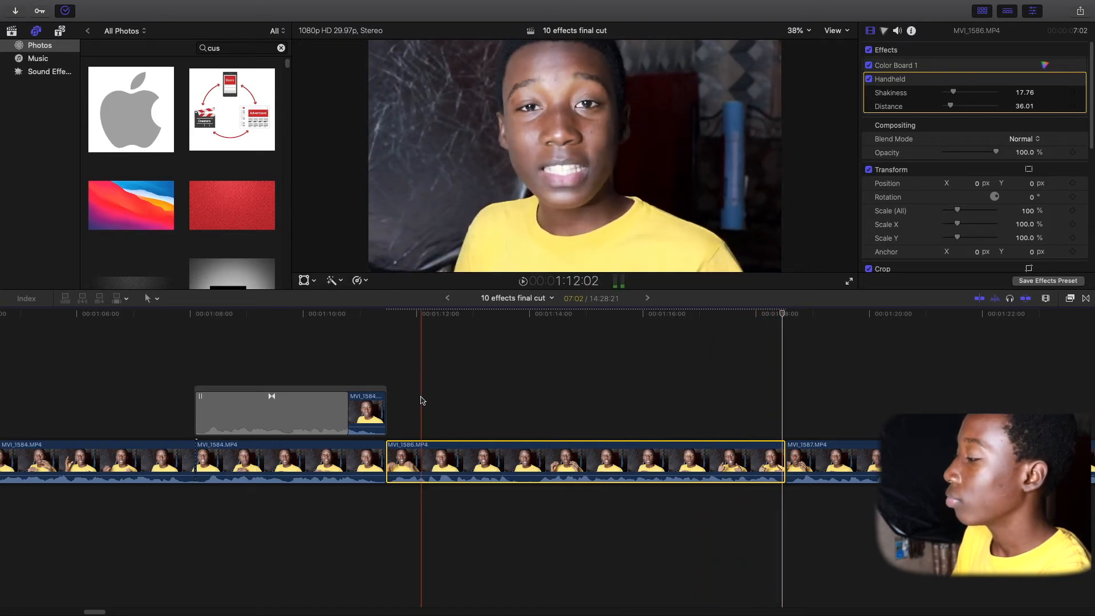
pyautogui.press('space')
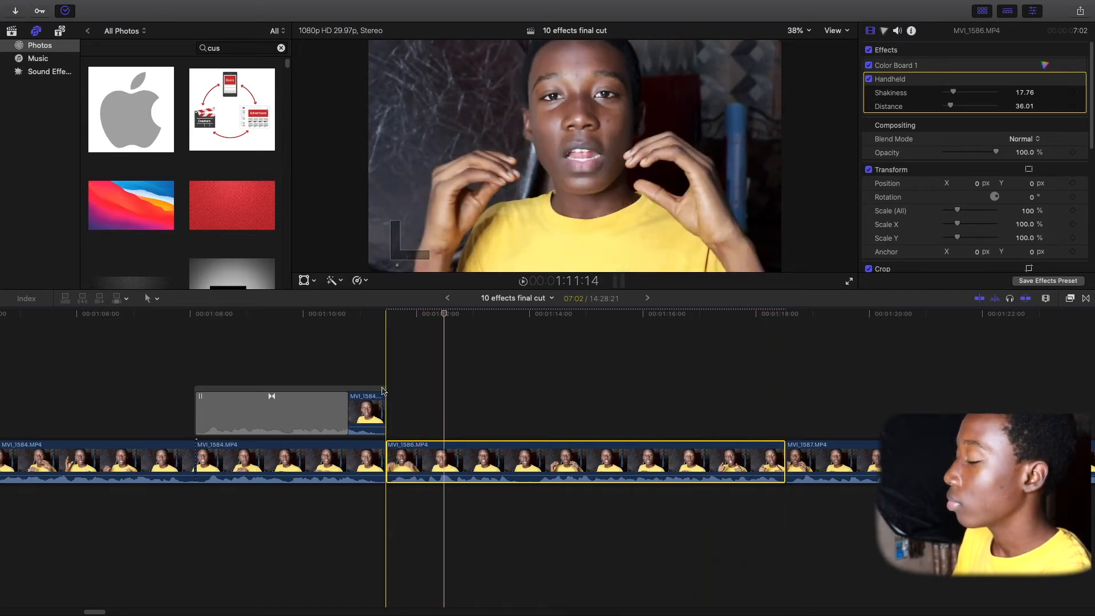
pyautogui.press('space')
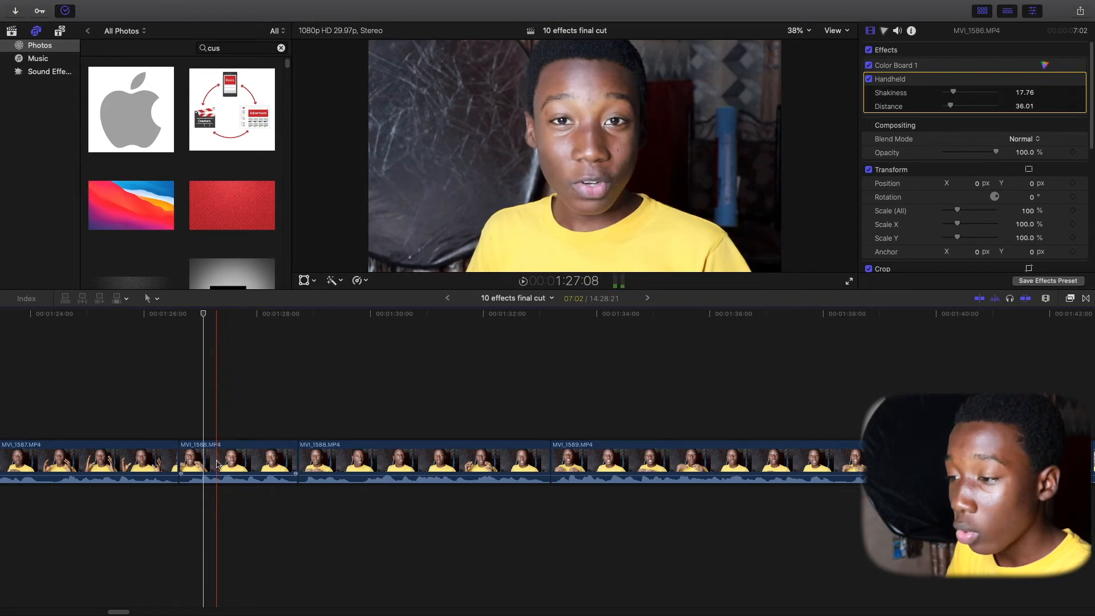
# Add a Custom title above the start of the first MVI_1588.MP4 clip and extend it to the end of the second.
pyautogui.click(217, 464)
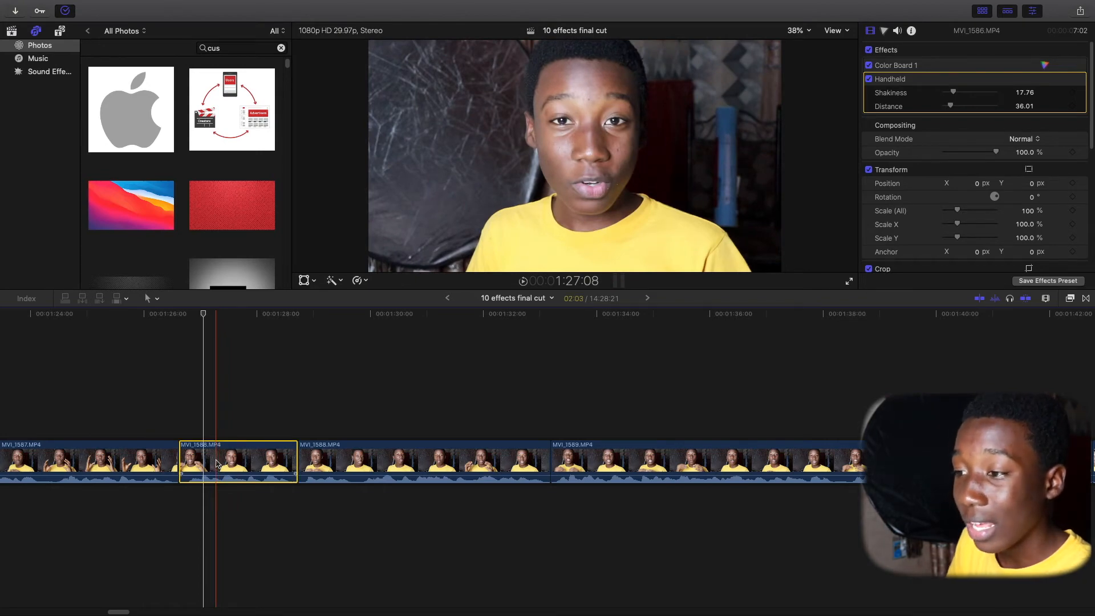
pyautogui.click(318, 461)
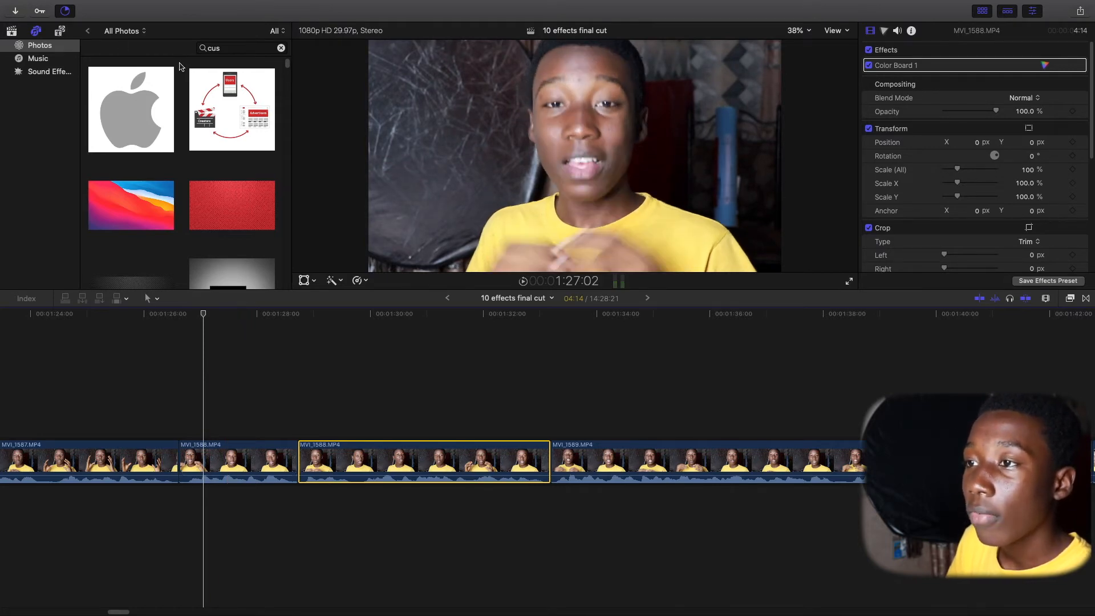
pyautogui.press('super+alt+1')
pyautogui.moveTo(178, 86); pyautogui.dragTo(183, 371)
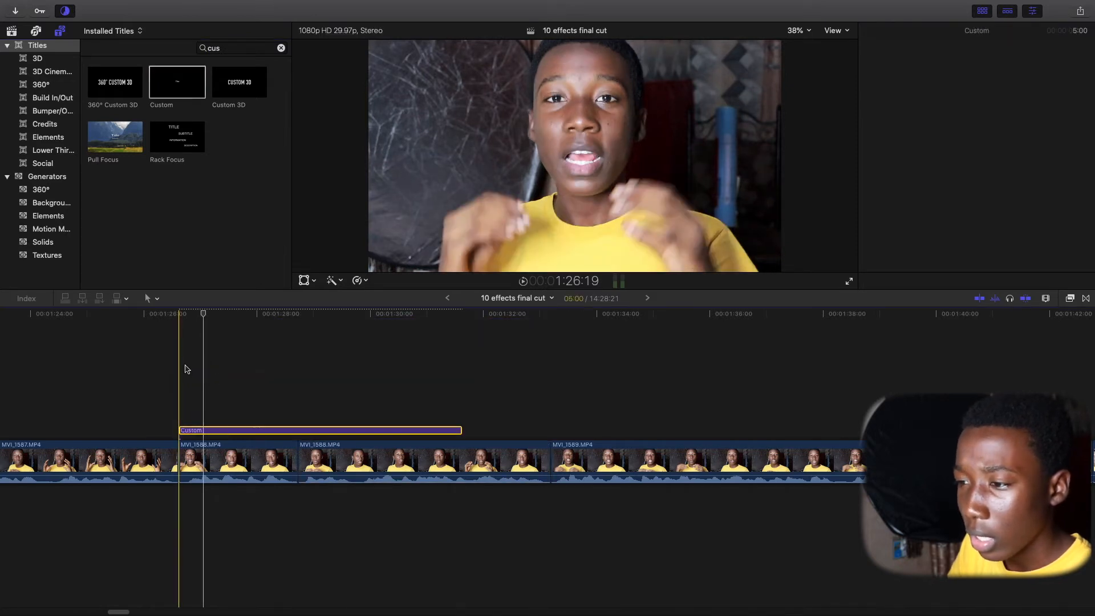
pyautogui.moveTo(460, 430); pyautogui.dragTo(547, 429)
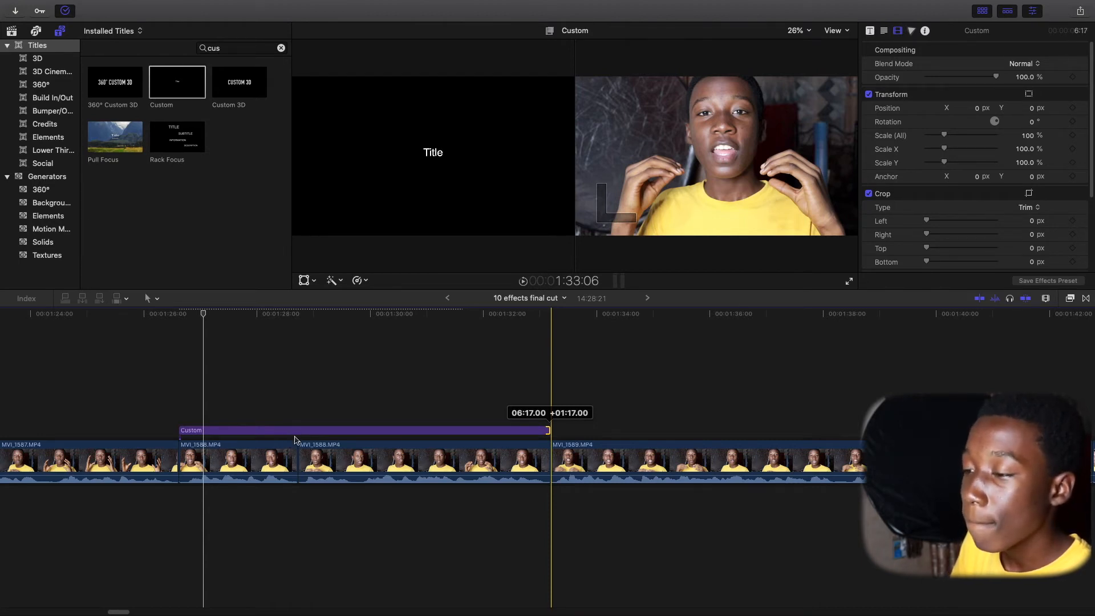
# Split the Custom title at the cut between the two MVI_1588.MP4 clips.
pyautogui.moveTo(295, 437); pyautogui.dragTo(297, 435)
pyautogui.press('b')
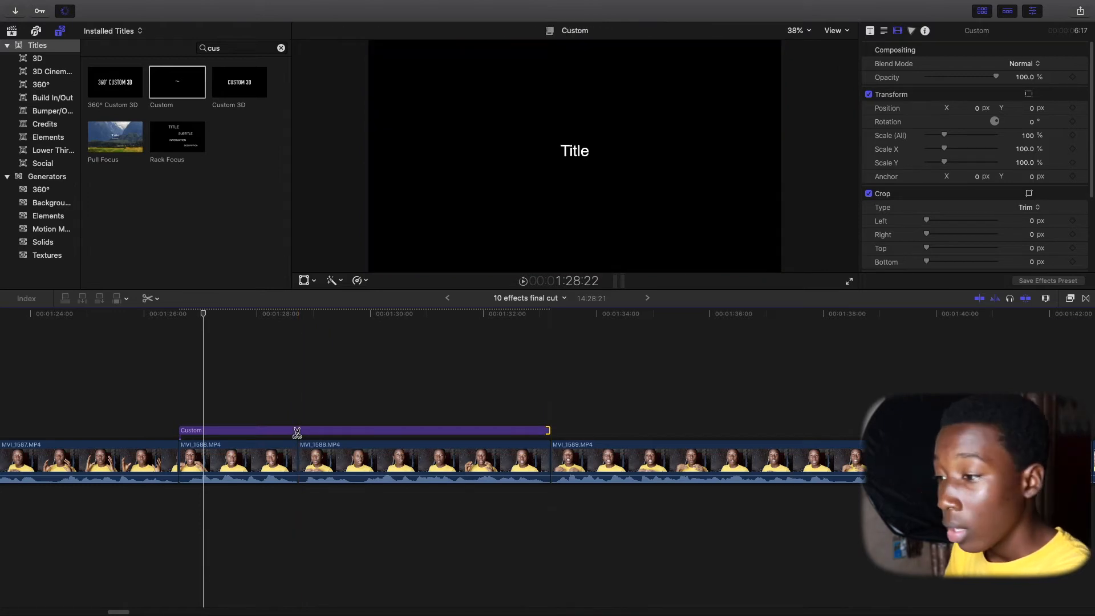
pyautogui.click(296, 431)
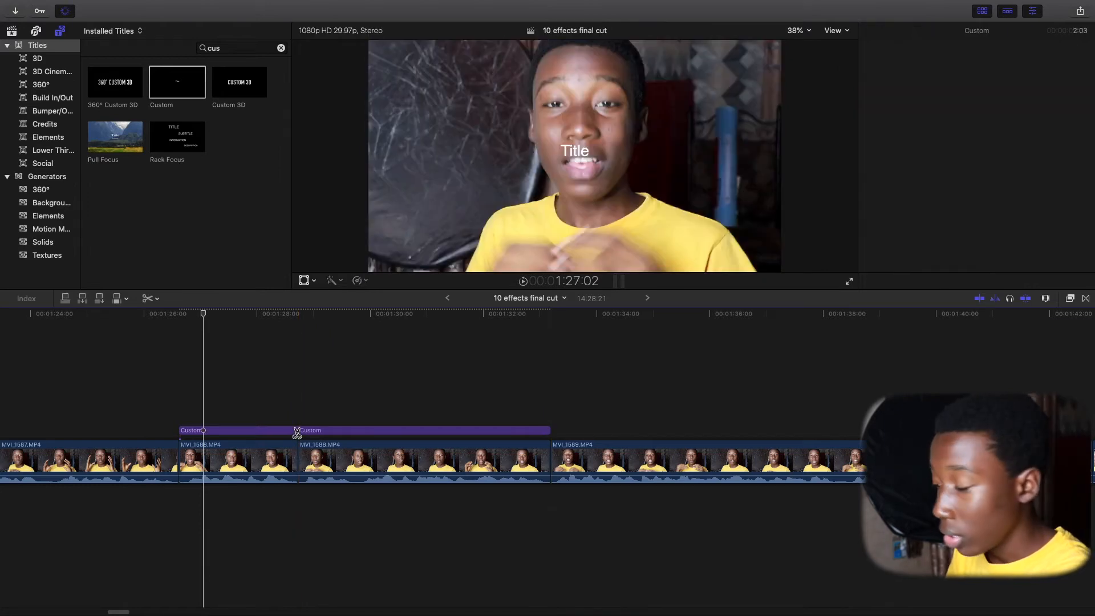
pyautogui.press('a')
# Clear the placeholder text of the first Custom title segment.
pyautogui.click(238, 433)
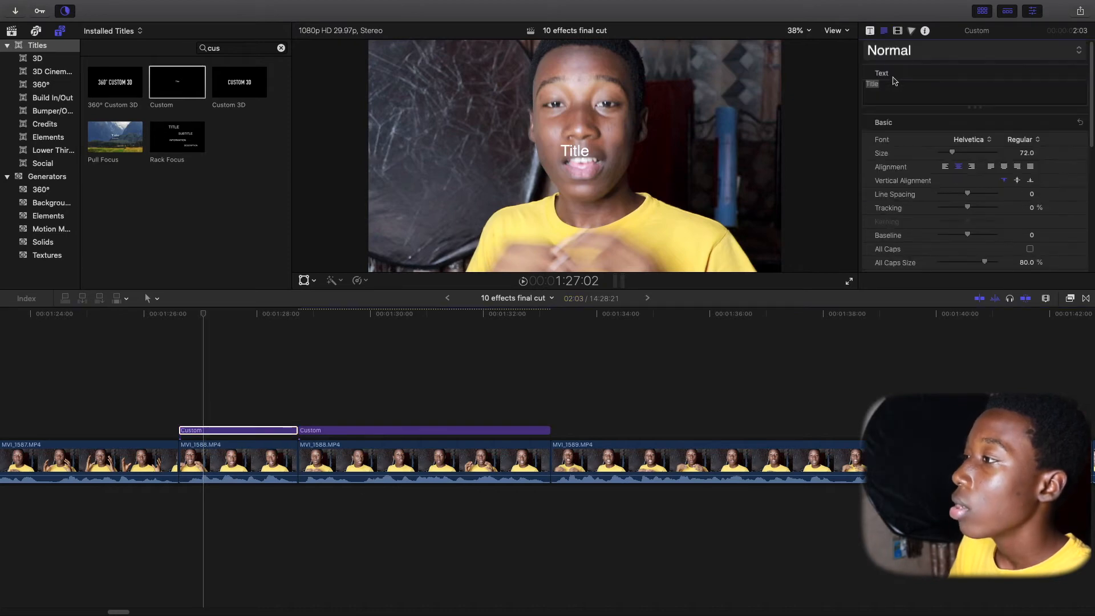
pyautogui.press('BackSpace')
pyautogui.press('BackSpace')
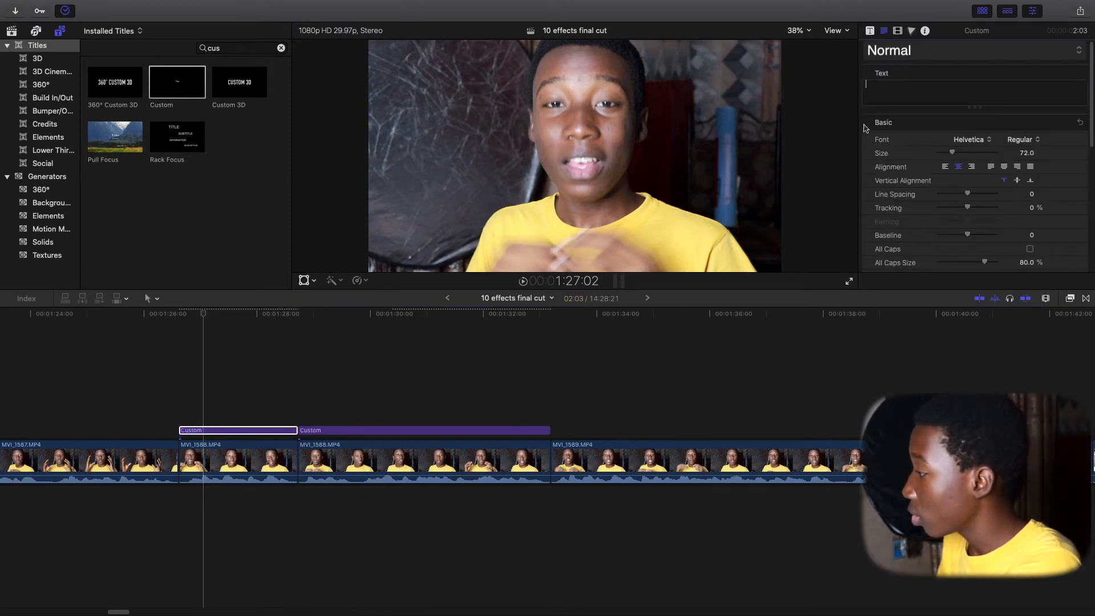
pyautogui.press('Escape')
# Scale the first MVI_1588.MP4 clip to 122% and move its picture slightly down in the frame.
pyautogui.click(224, 456)
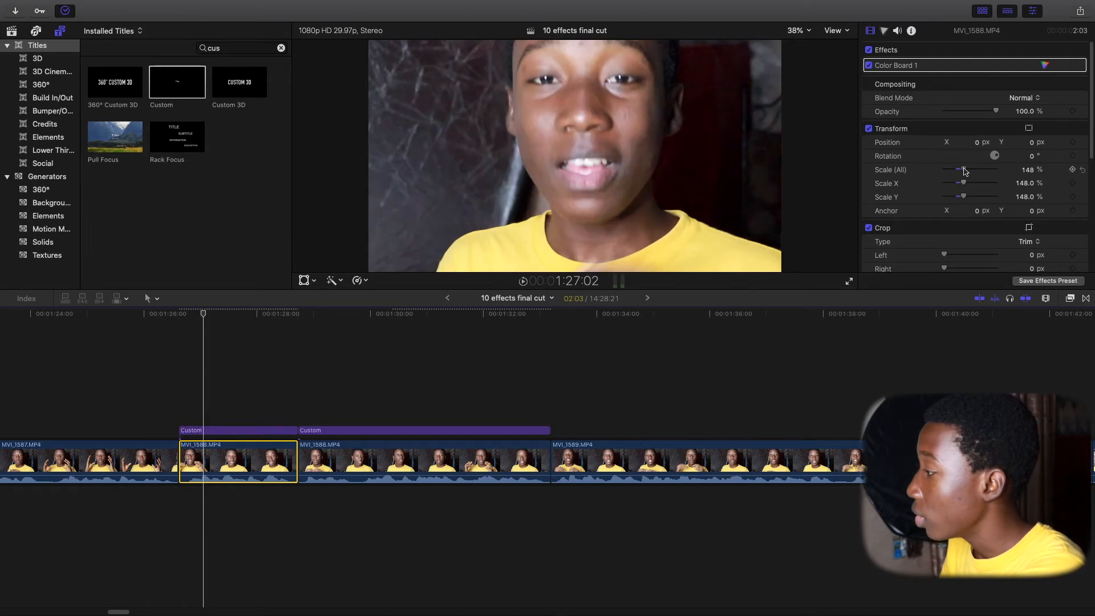
pyautogui.moveTo(964, 171); pyautogui.dragTo(961, 171)
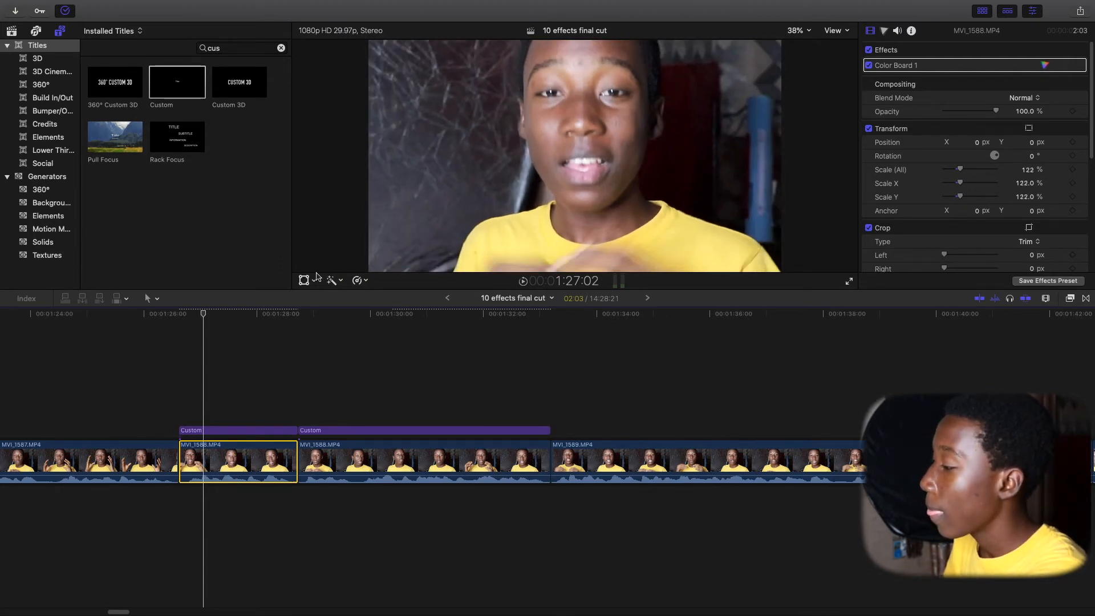
pyautogui.hotkey('shift', 't')
pyautogui.moveTo(627, 117); pyautogui.dragTo(621, 138)
pyautogui.click(891, 67)
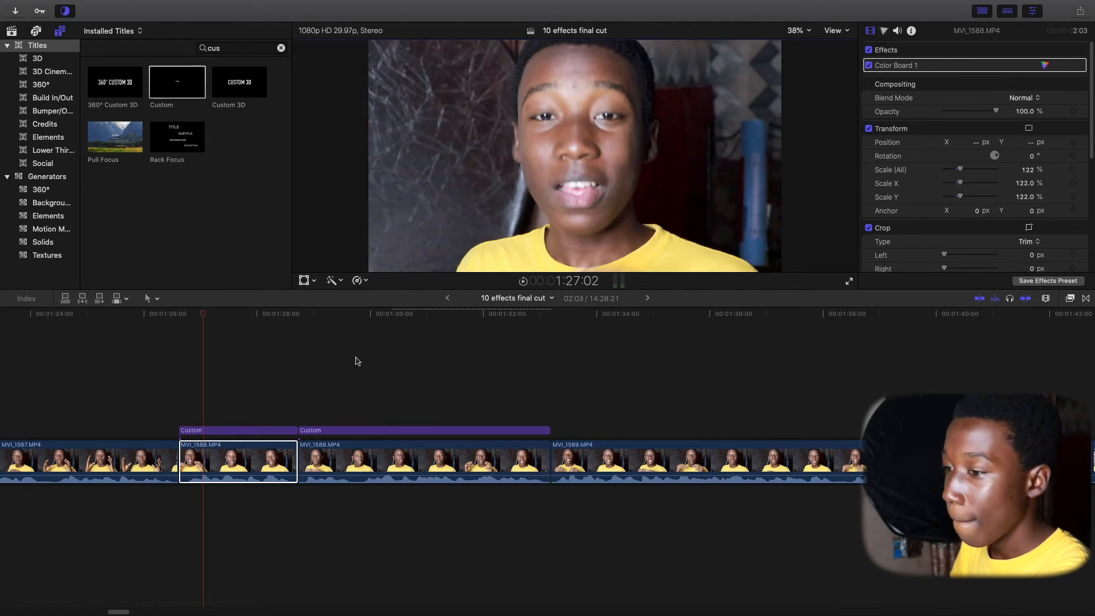
# Enter a single period as the first Custom title's text and set its size to 136.
pyautogui.click(291, 430)
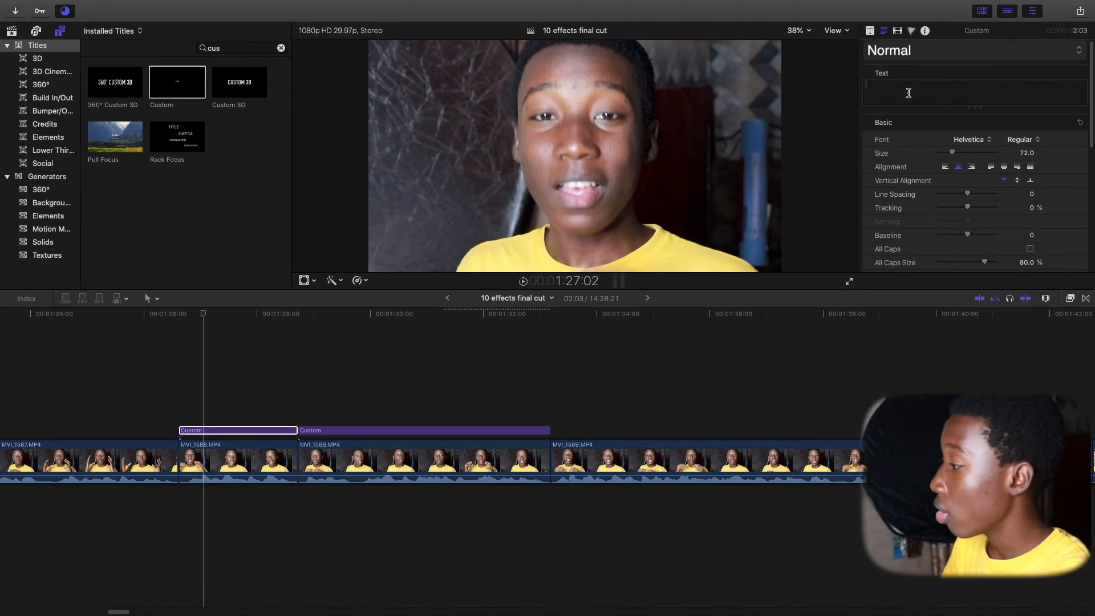
pyautogui.write('.')
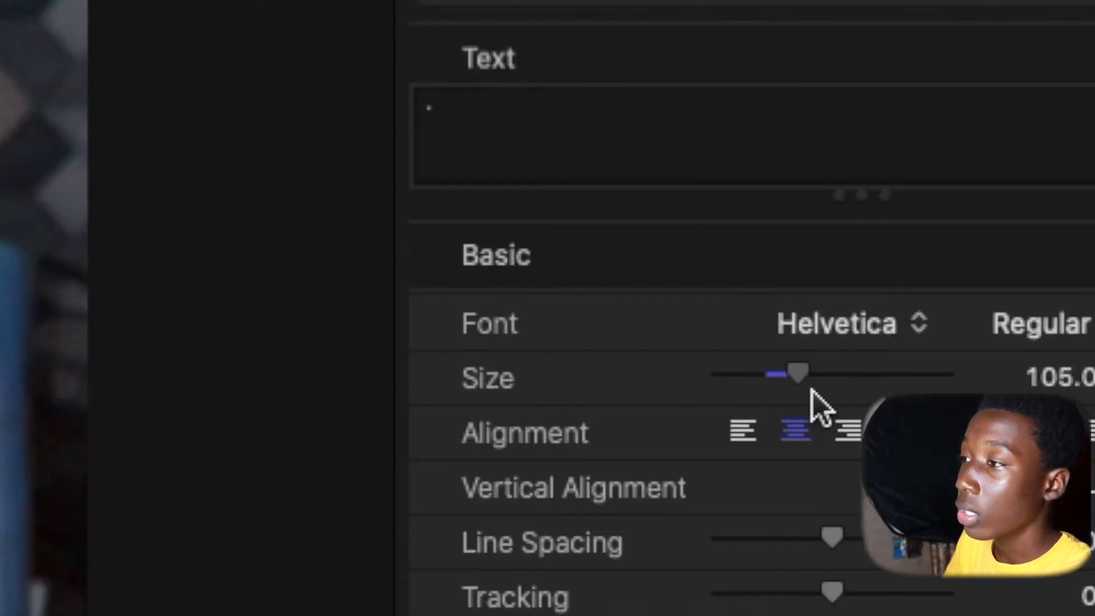
pyautogui.moveTo(813, 392); pyautogui.dragTo(833, 397)
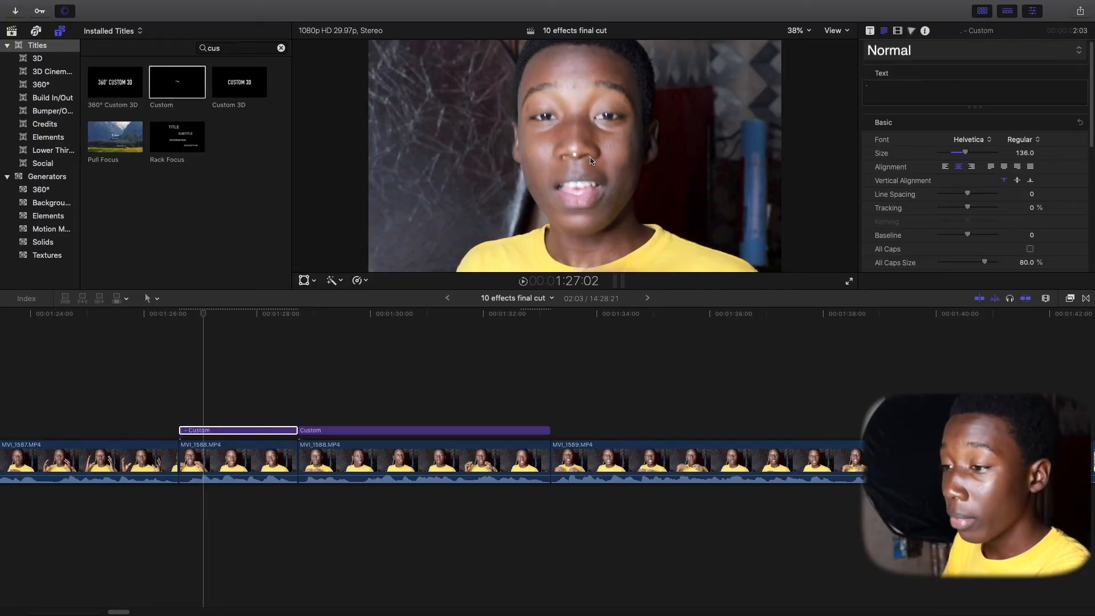
# Move the first Custom title's period up onto the middle of the forehead, at about X 6 px, Y 318 px.
pyautogui.moveTo(574, 157); pyautogui.dragTo(575, 89)
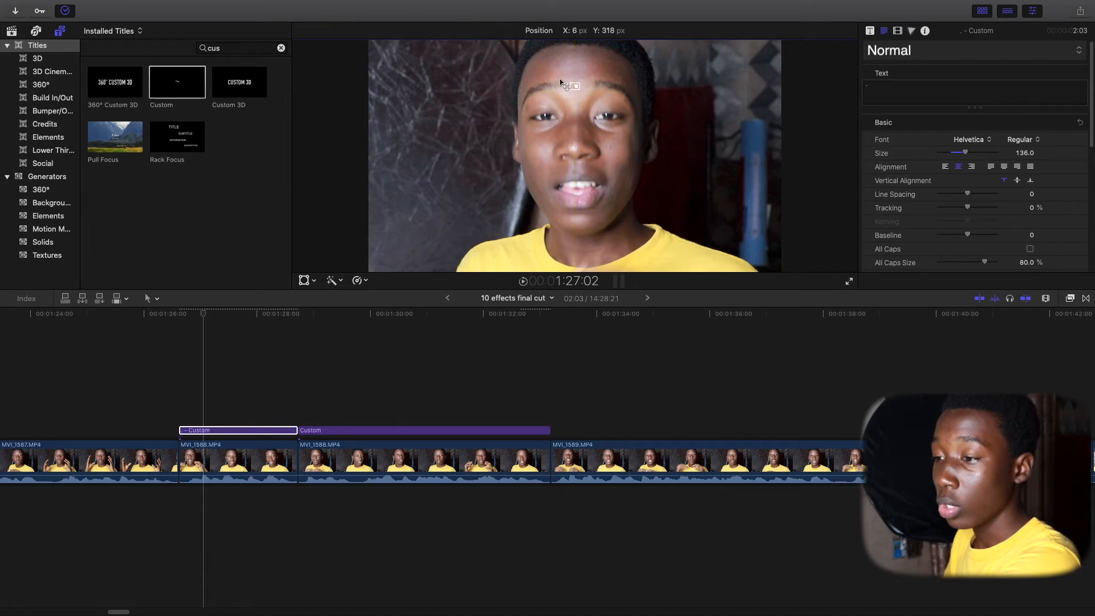
pyautogui.moveTo(561, 82); pyautogui.dragTo(563, 84)
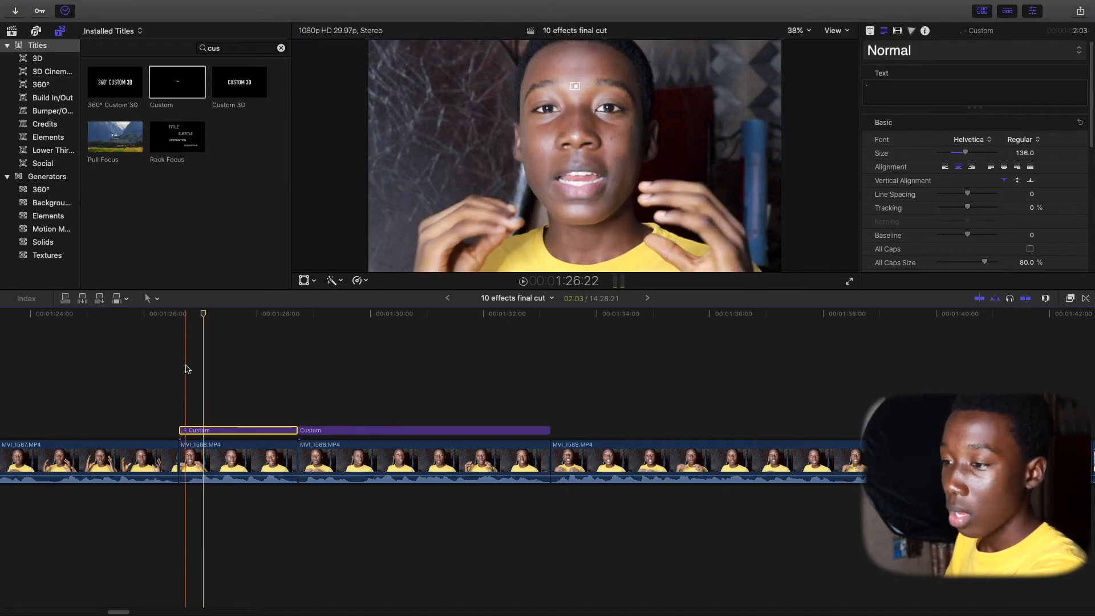
# Transform the first MVI_1588.MP4 clip at its start: scale it to 113% and set a Position keyframe at X 0.3 px, Y -42.3 px.
pyautogui.press('super+equal')
pyautogui.press('super+equal')
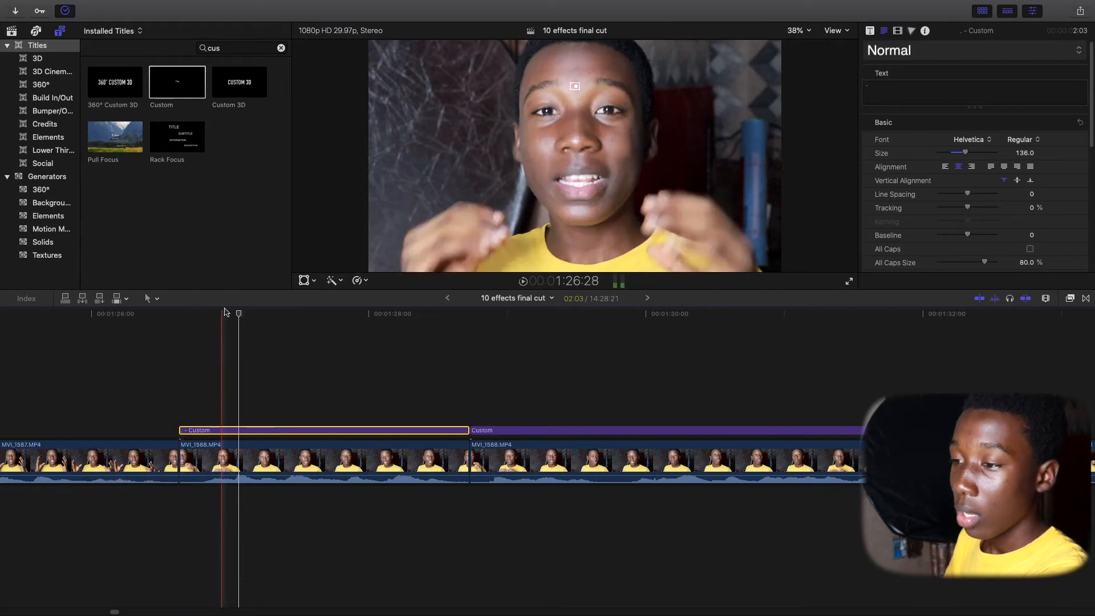
pyautogui.click(202, 322)
pyautogui.click(180, 323)
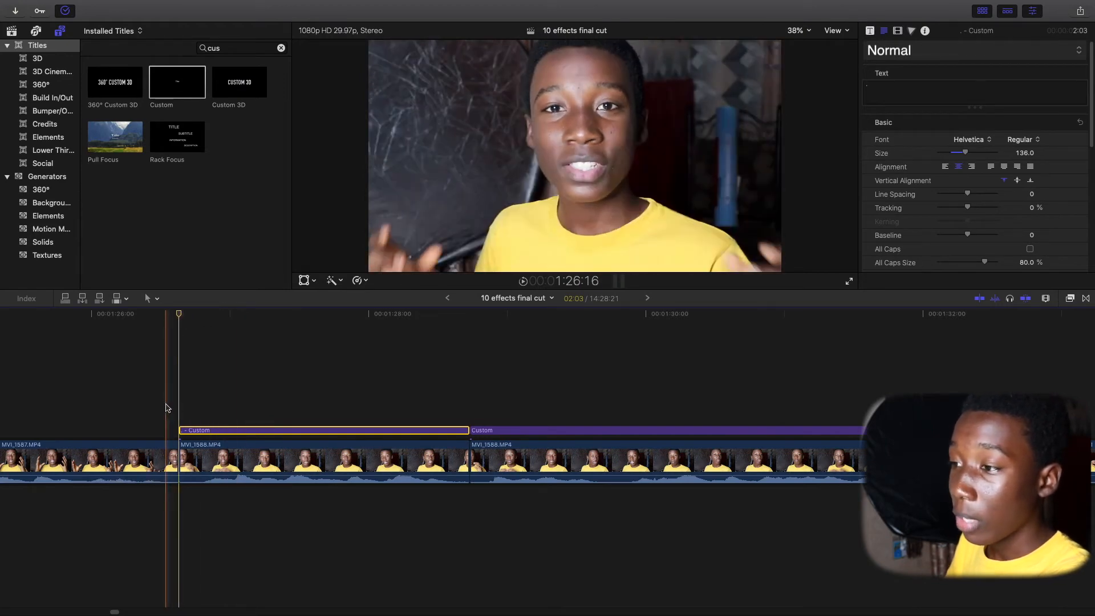
pyautogui.click(191, 453)
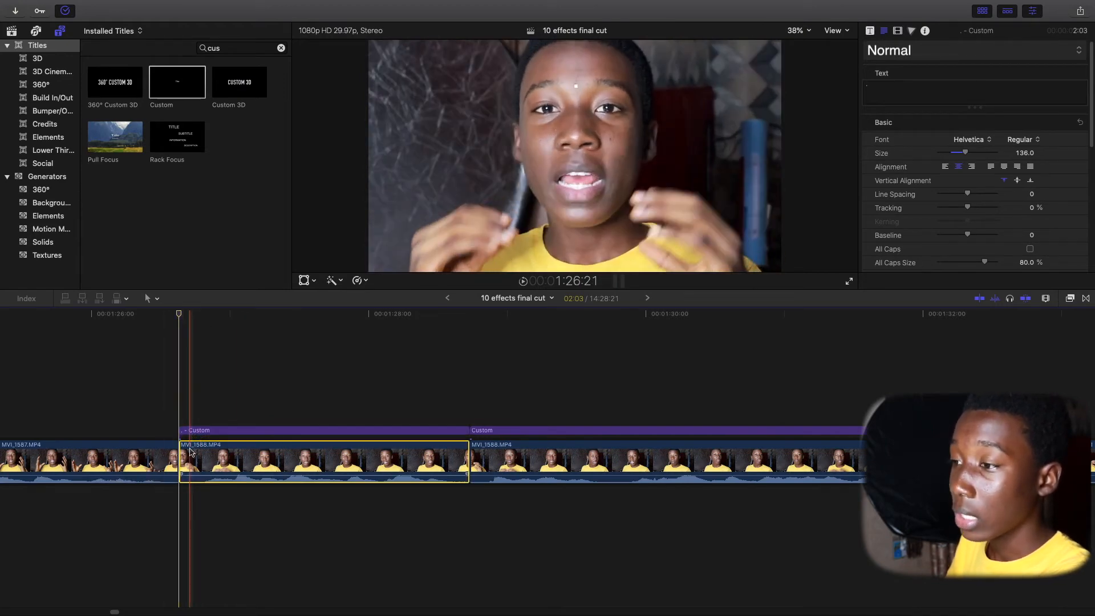
pyautogui.click(307, 280)
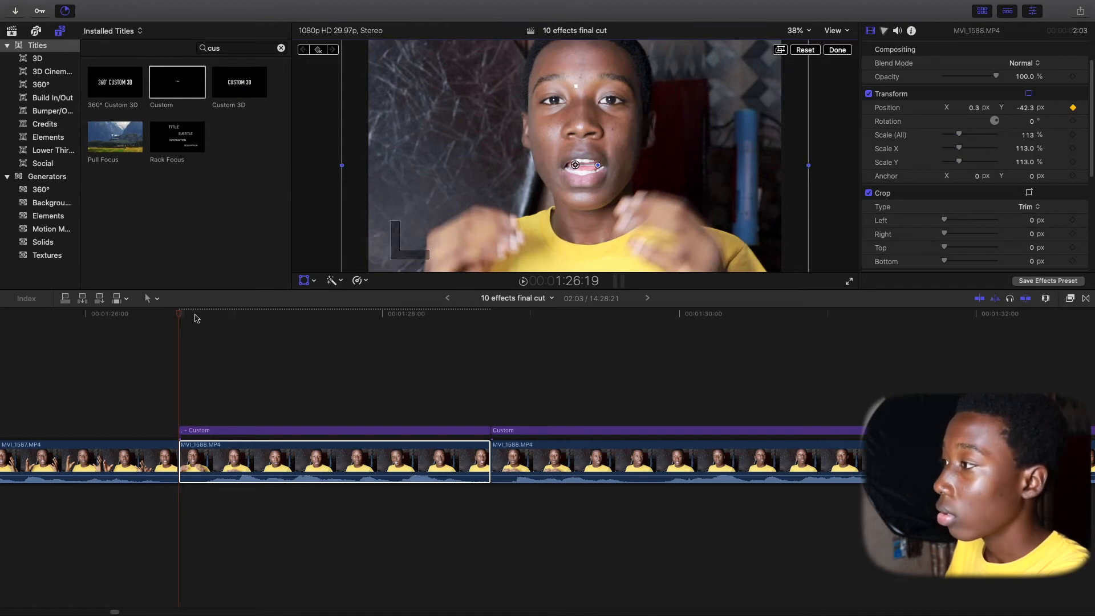
# Keyframe the clip's position to X -19.3 px, Y -70.6 px at 1:26:21 and X -32.9 px, Y -71.9 px at 1:26:24.
pyautogui.moveTo(179, 314); pyautogui.dragTo(193, 316)
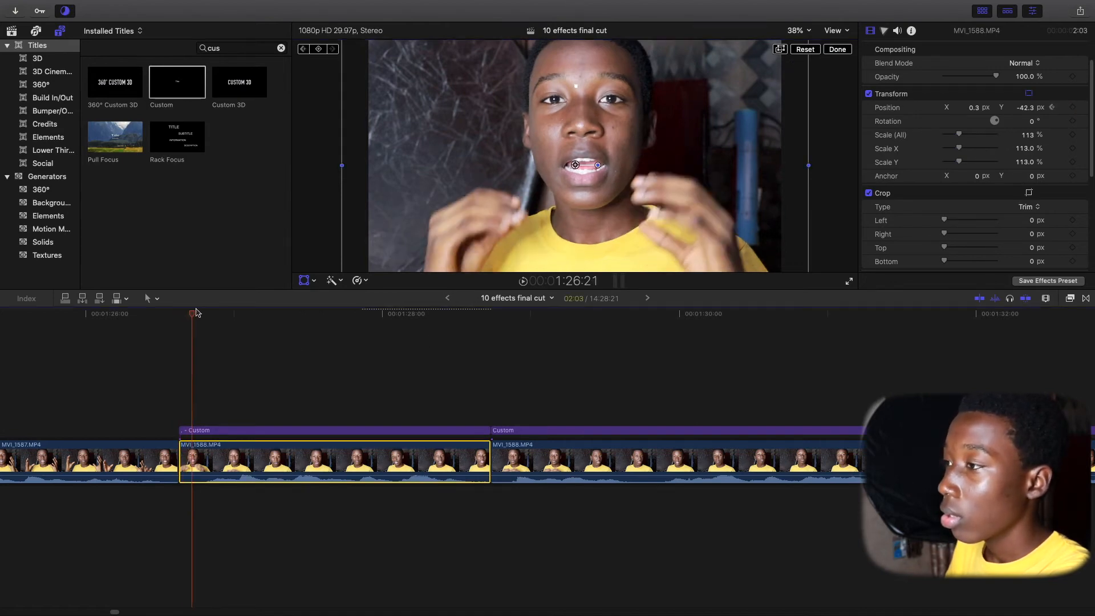
pyautogui.moveTo(483, 130); pyautogui.dragTo(479, 137)
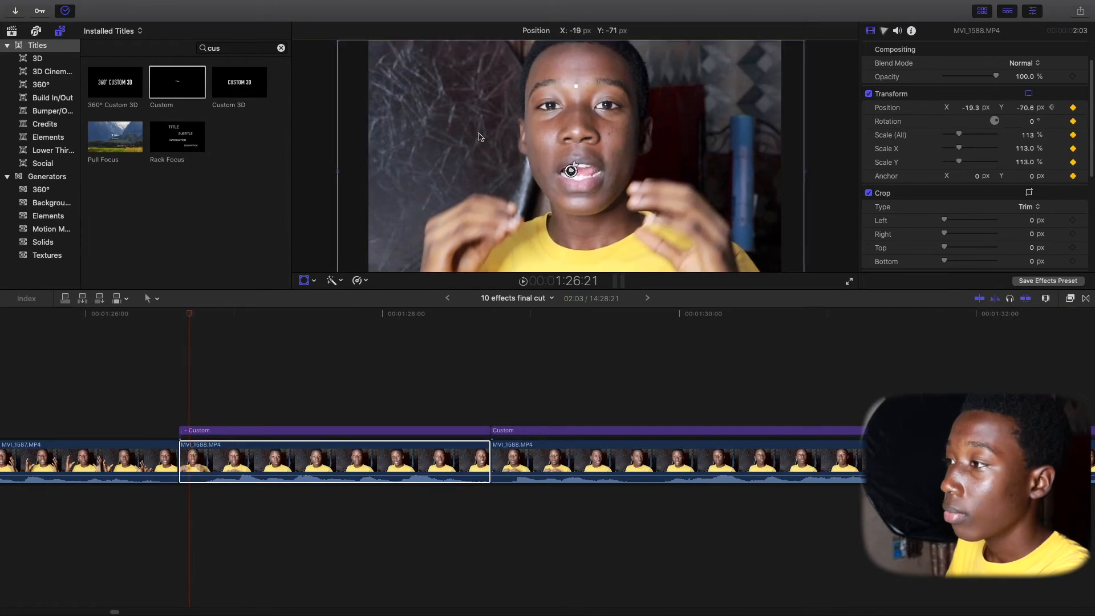
pyautogui.moveTo(190, 312); pyautogui.dragTo(198, 316)
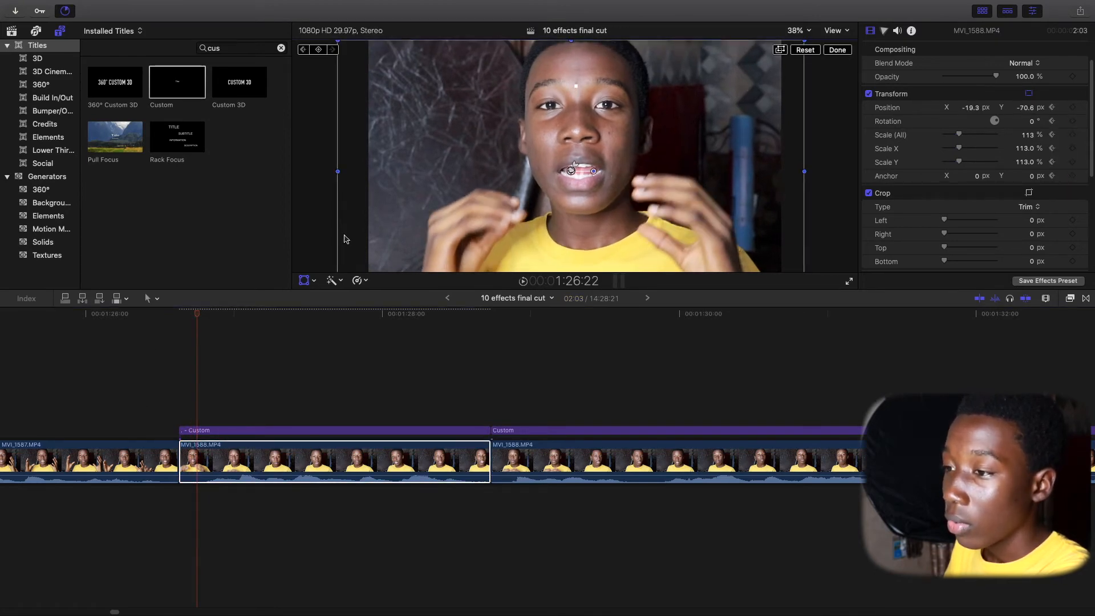
pyautogui.click(204, 315)
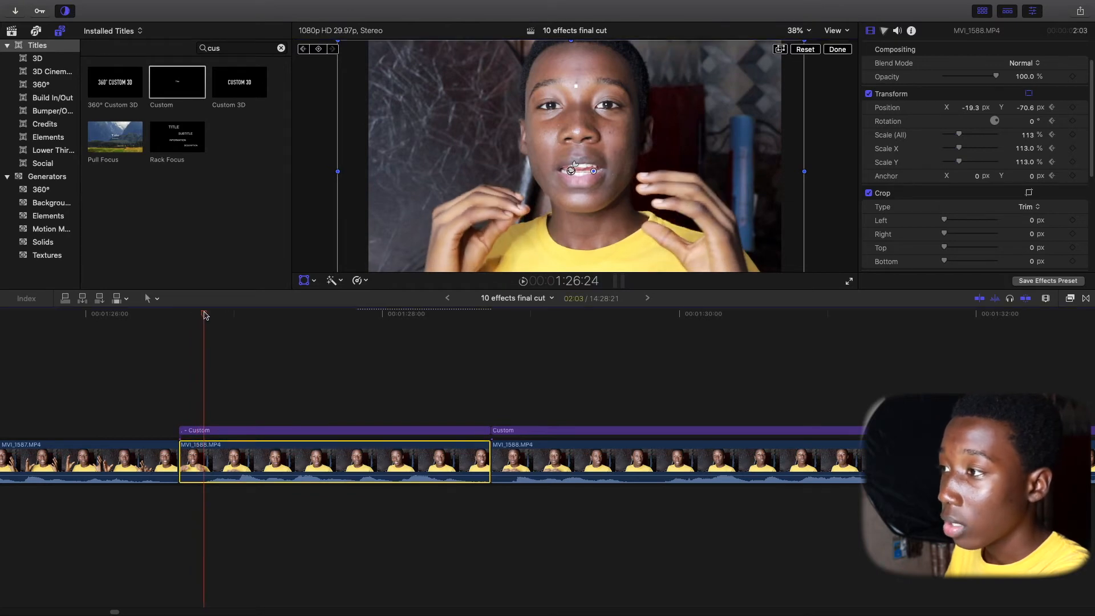
pyautogui.moveTo(474, 170); pyautogui.dragTo(471, 172)
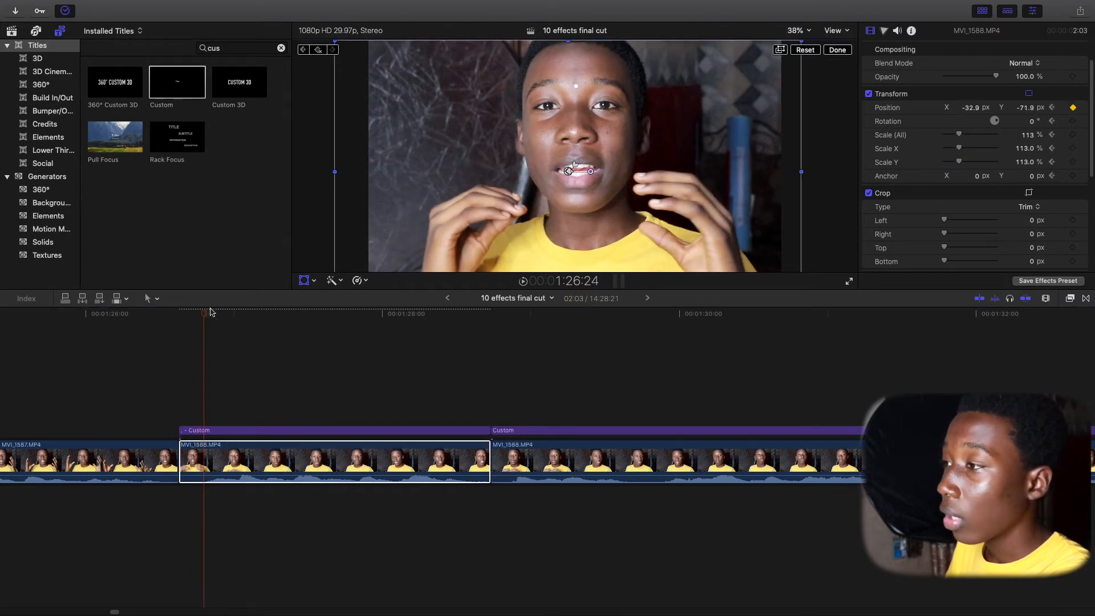
# Keyframe the clip's position to X -16.7 px, Y -71.9 px at 1:26:27 and about X -13.6 px, Y -41.2 px at 1:27:04.
pyautogui.moveTo(207, 316); pyautogui.dragTo(221, 314)
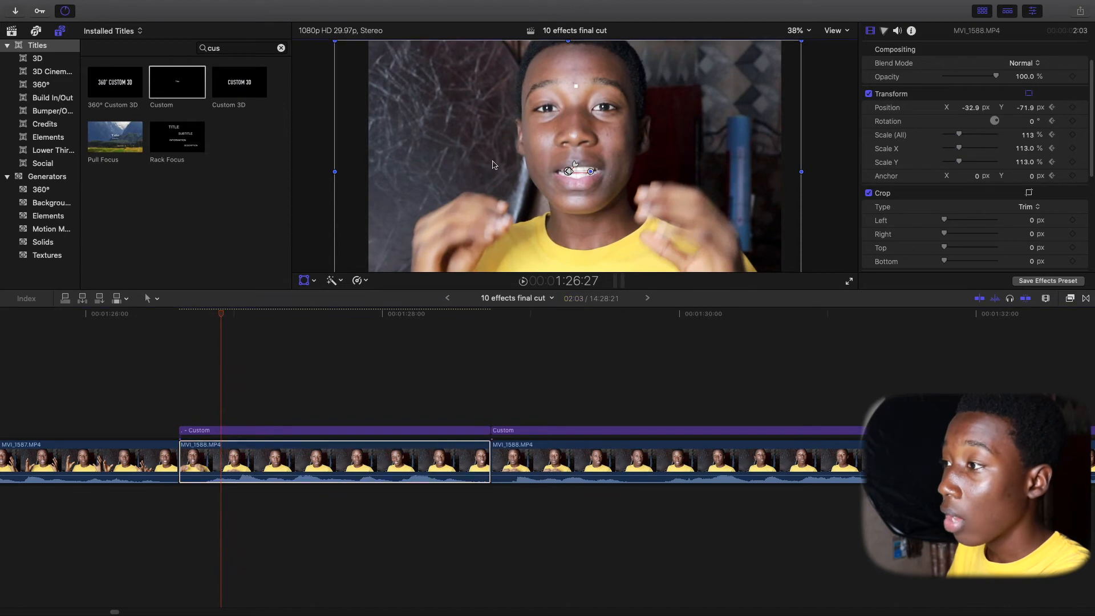
pyautogui.moveTo(493, 165); pyautogui.dragTo(497, 164)
pyautogui.moveTo(224, 316); pyautogui.dragTo(234, 316)
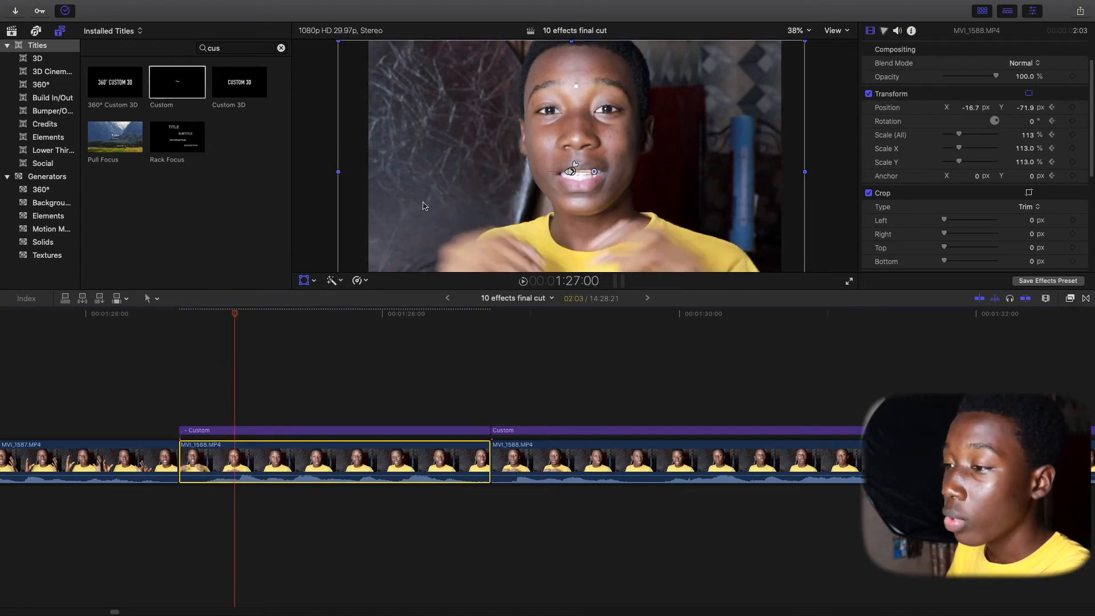
pyautogui.click(244, 318)
pyautogui.moveTo(244, 318); pyautogui.dragTo(258, 322)
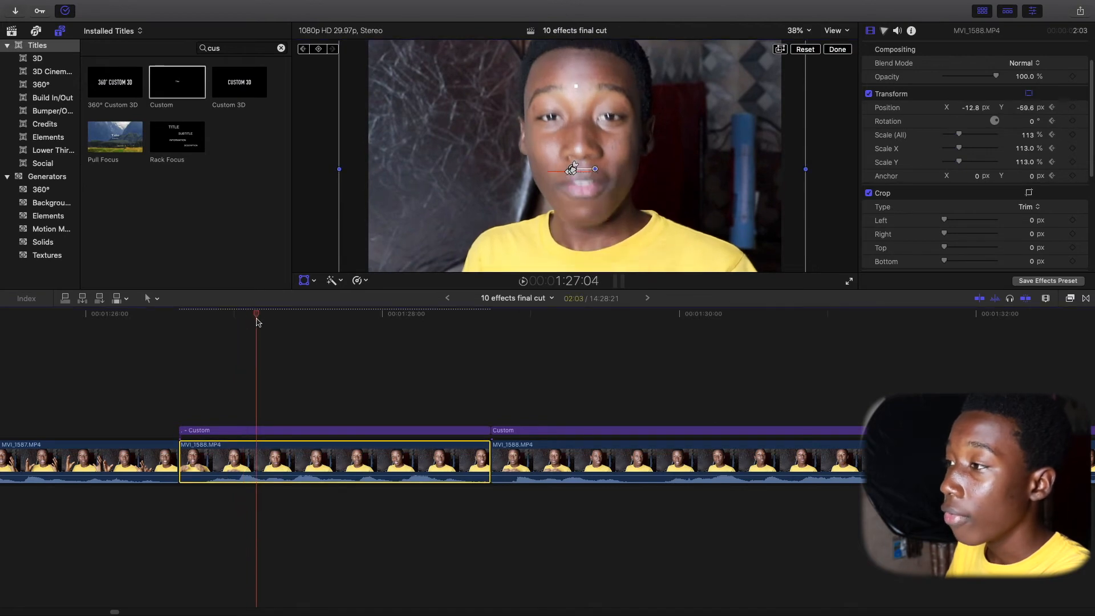
pyautogui.moveTo(454, 200); pyautogui.dragTo(455, 196)
# Reposition the clip's picture every few frames from 1:27:06 to just before 1:28:00, keeping the forehead aligned with the dot.
pyautogui.moveTo(257, 314); pyautogui.dragTo(268, 316)
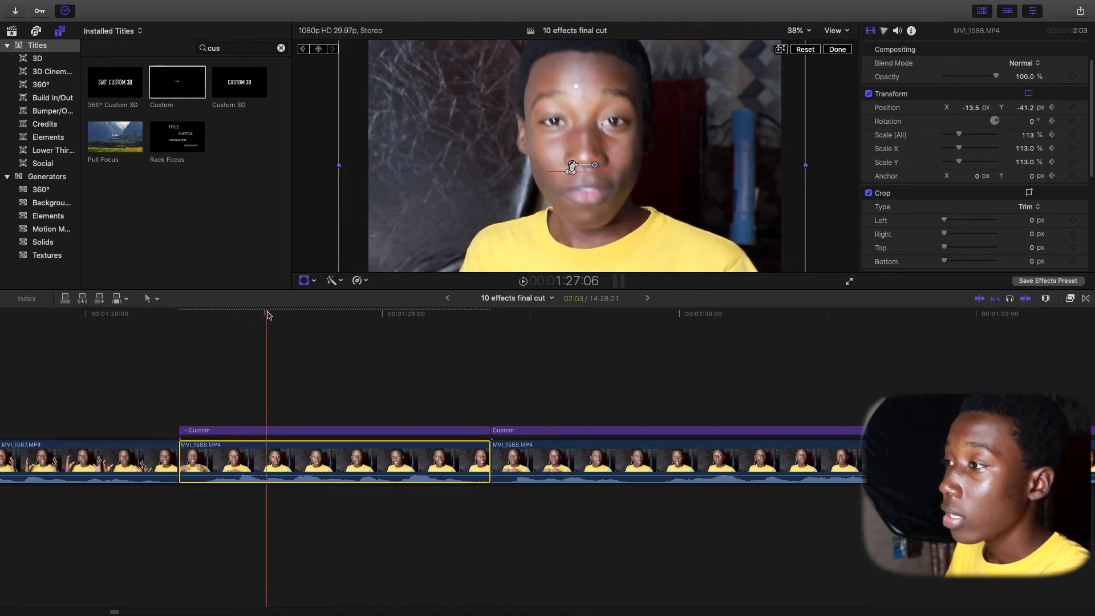
pyautogui.moveTo(478, 166); pyautogui.dragTo(472, 160)
pyautogui.moveTo(266, 316); pyautogui.dragTo(278, 315)
pyautogui.moveTo(499, 192); pyautogui.dragTo(493, 187)
pyautogui.moveTo(278, 313); pyautogui.dragTo(318, 319)
pyautogui.moveTo(398, 183); pyautogui.dragTo(394, 190)
pyautogui.moveTo(317, 317); pyautogui.dragTo(332, 317)
pyautogui.moveTo(369, 259); pyautogui.dragTo(367, 267)
pyautogui.moveTo(333, 314); pyautogui.dragTo(357, 314)
pyautogui.moveTo(417, 212); pyautogui.dragTo(436, 210)
pyautogui.moveTo(358, 314); pyautogui.dragTo(373, 317)
pyautogui.moveTo(495, 168); pyautogui.dragTo(511, 169)
# Continue the position keyframes just past 1:28:00, ending at X 52.6 px, Y -16.3 px.
pyautogui.moveTo(376, 326); pyautogui.dragTo(387, 317)
pyautogui.moveTo(429, 201); pyautogui.dragTo(438, 198)
pyautogui.moveTo(388, 318); pyautogui.dragTo(421, 315)
pyautogui.moveTo(447, 200); pyautogui.dragTo(433, 202)
# Keyframe the clip's position from 1:28:09 to the end of the movement, finishing at X -83.9 px, Y -46.0 px.
pyautogui.moveTo(421, 316); pyautogui.dragTo(428, 315)
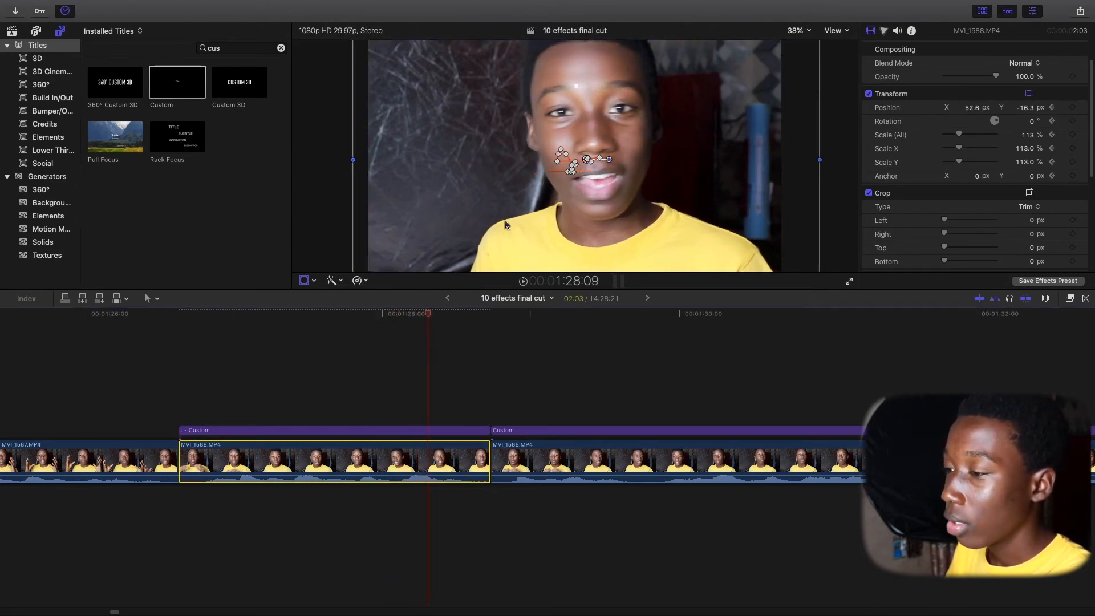
pyautogui.moveTo(517, 241); pyautogui.dragTo(491, 231)
pyautogui.moveTo(429, 318); pyautogui.dragTo(447, 317)
pyautogui.moveTo(472, 234); pyautogui.dragTo(454, 233)
pyautogui.moveTo(447, 315); pyautogui.dragTo(456, 314)
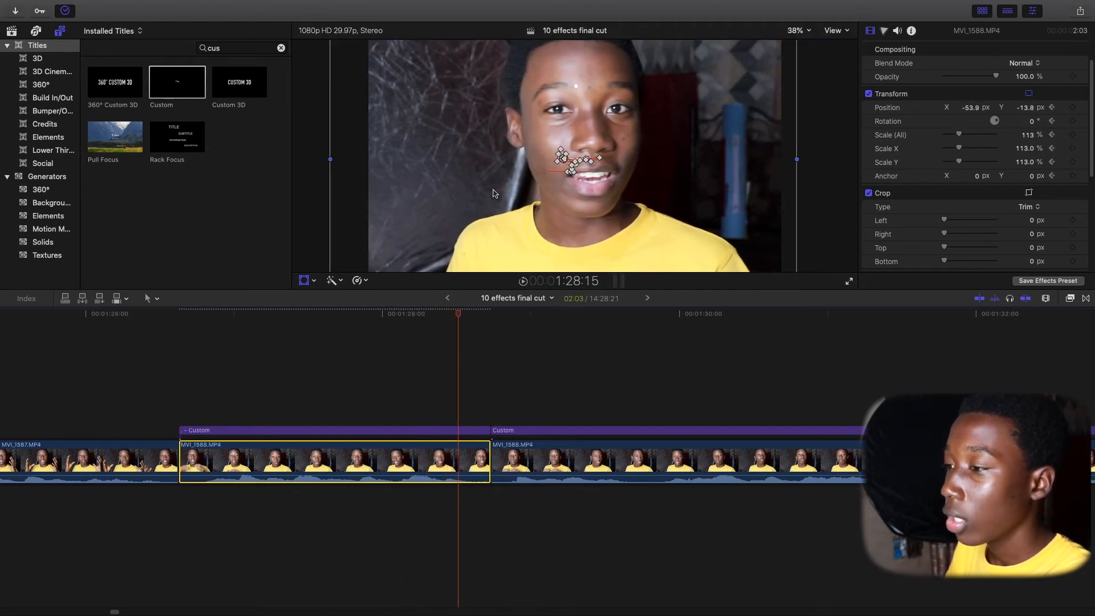
pyautogui.moveTo(496, 197); pyautogui.dragTo(483, 194)
pyautogui.moveTo(461, 313); pyautogui.dragTo(475, 314)
pyautogui.moveTo(463, 205); pyautogui.dragTo(466, 210)
# Play back the keyframed MVI_1588.MP4 clip to check how the dot follows the forehead, and select the Custom title above it.
pyautogui.click(478, 316)
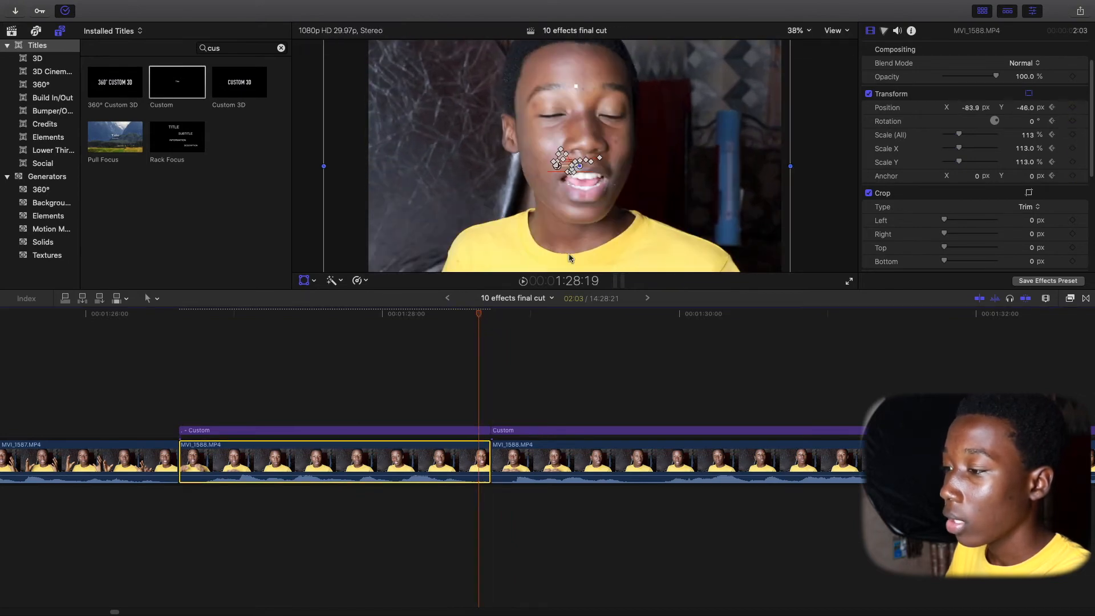
pyautogui.press('Left')
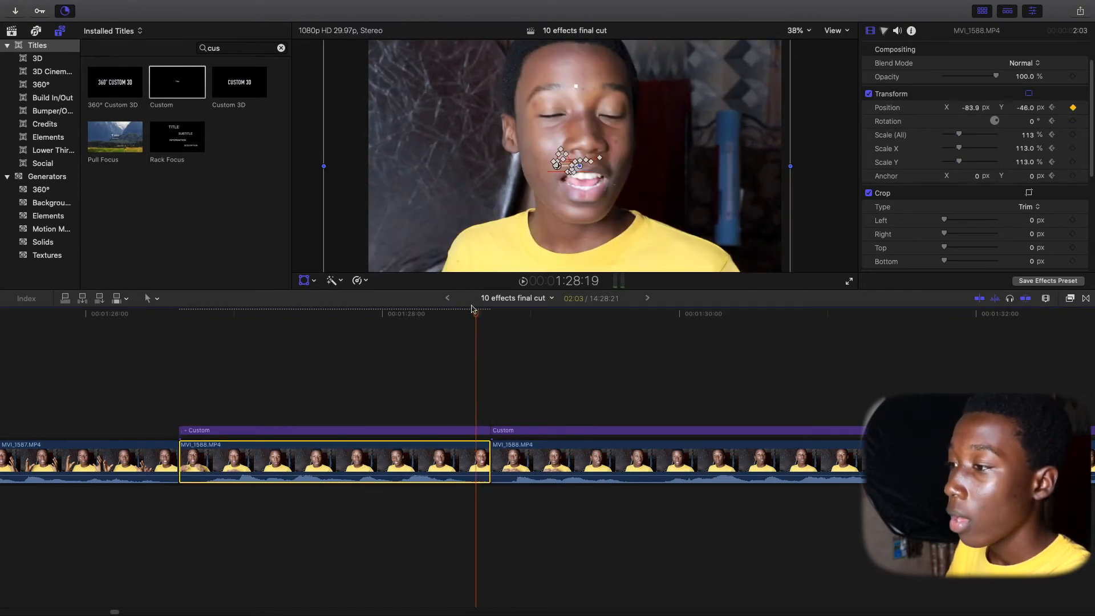
pyautogui.press('space')
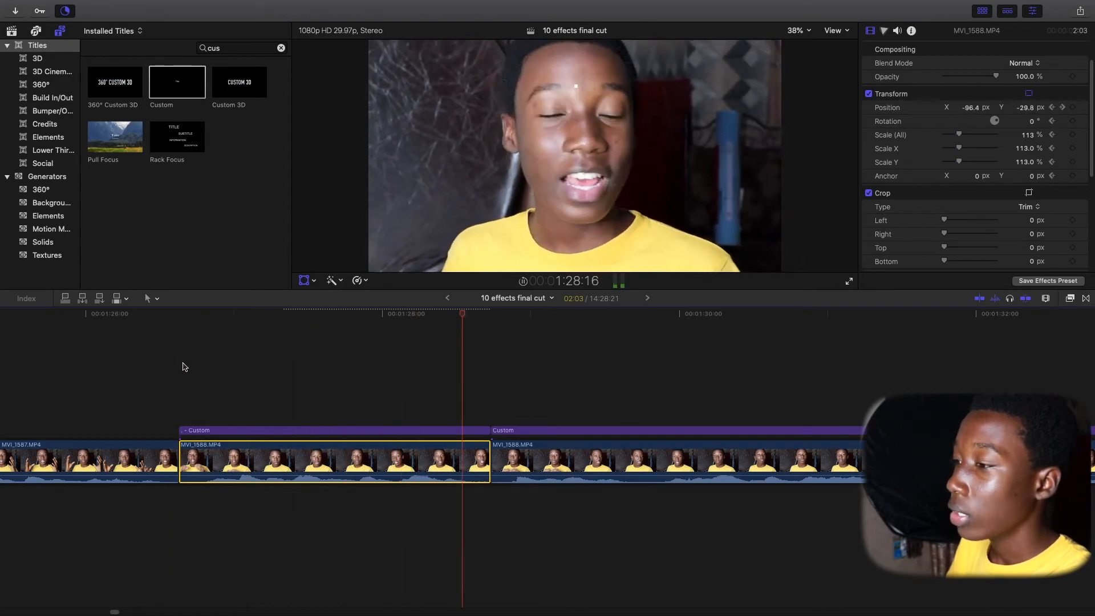
pyautogui.click(265, 431)
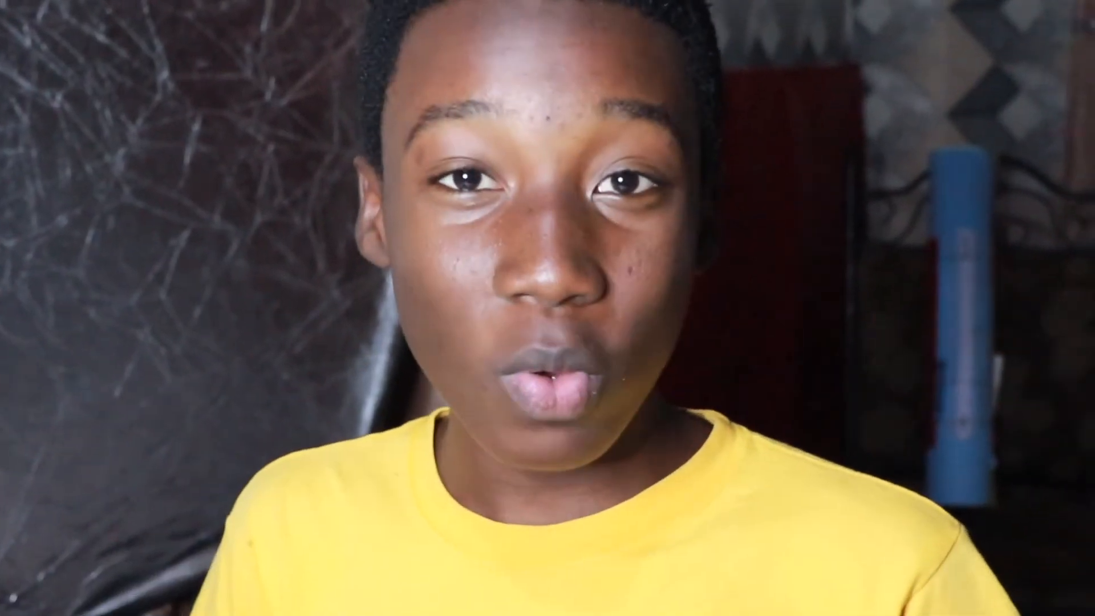
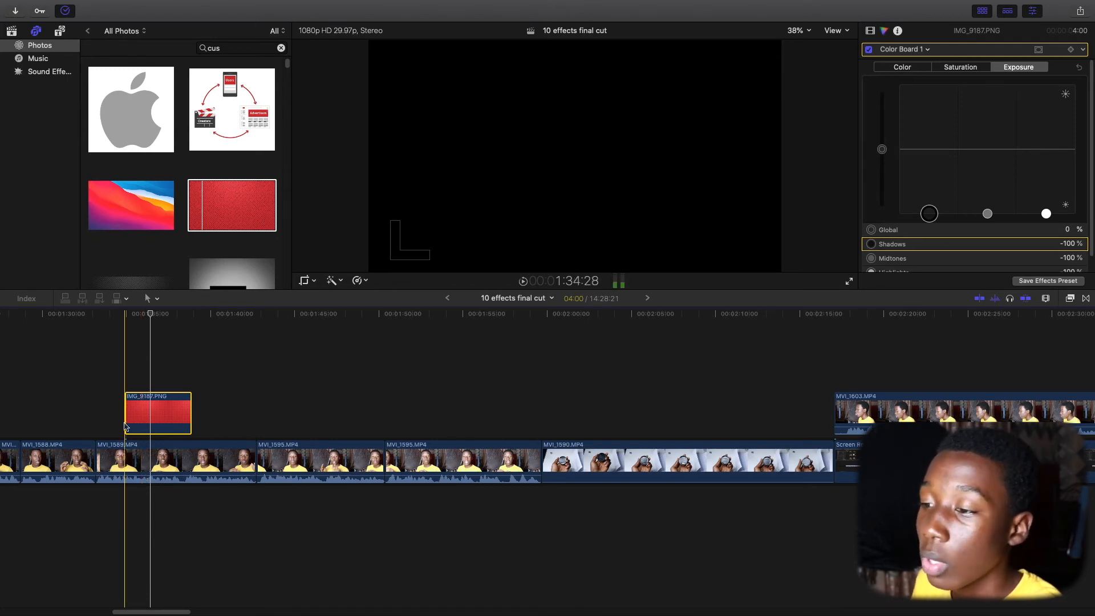
# Trim the blackened IMG_9187.PNG overlay to a small rectangle in the lower-left corner of the picture and apply the crop.
pyautogui.click(142, 426)
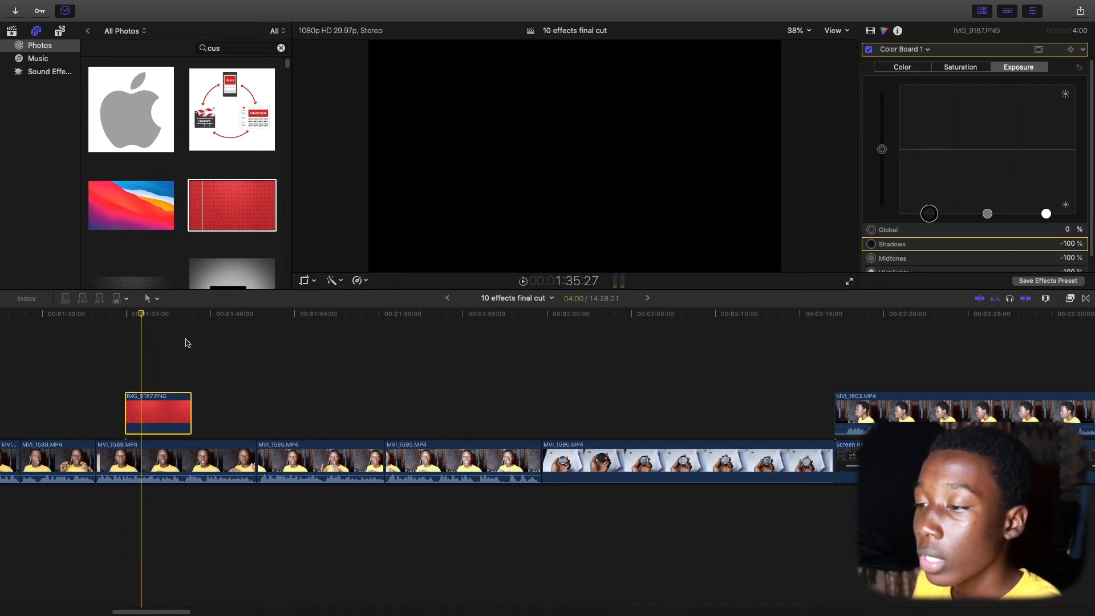
pyautogui.click(305, 280)
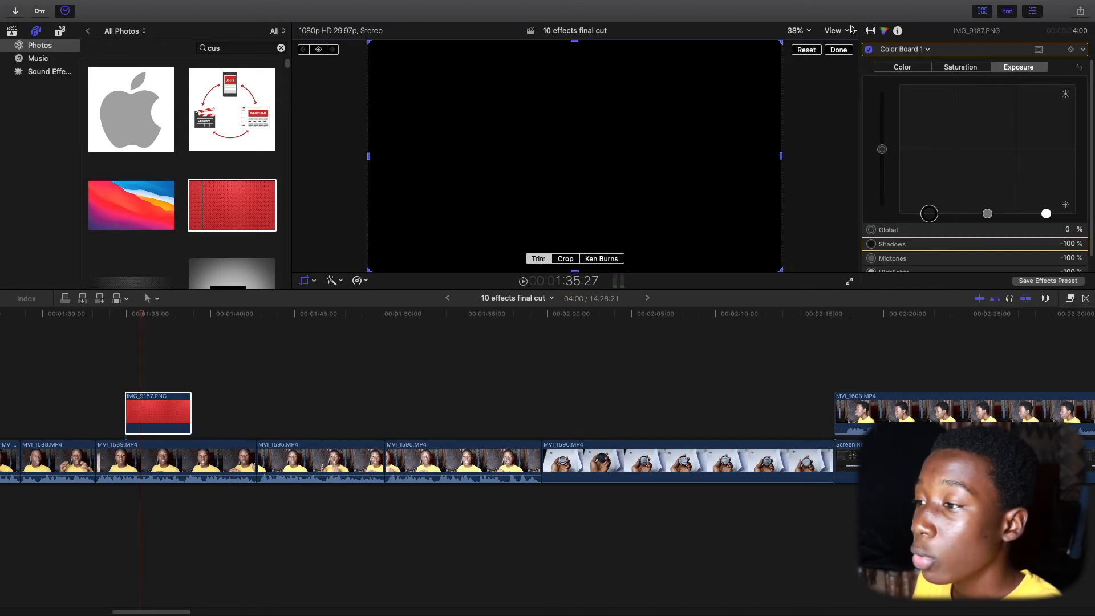
pyautogui.moveTo(779, 43); pyautogui.dragTo(467, 246)
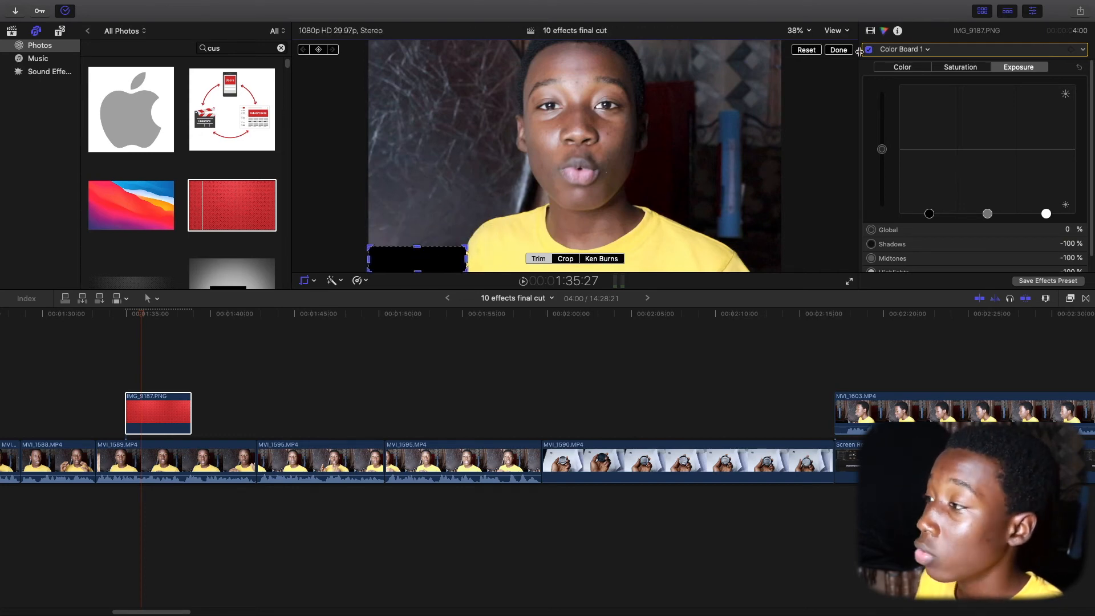
pyautogui.click(838, 51)
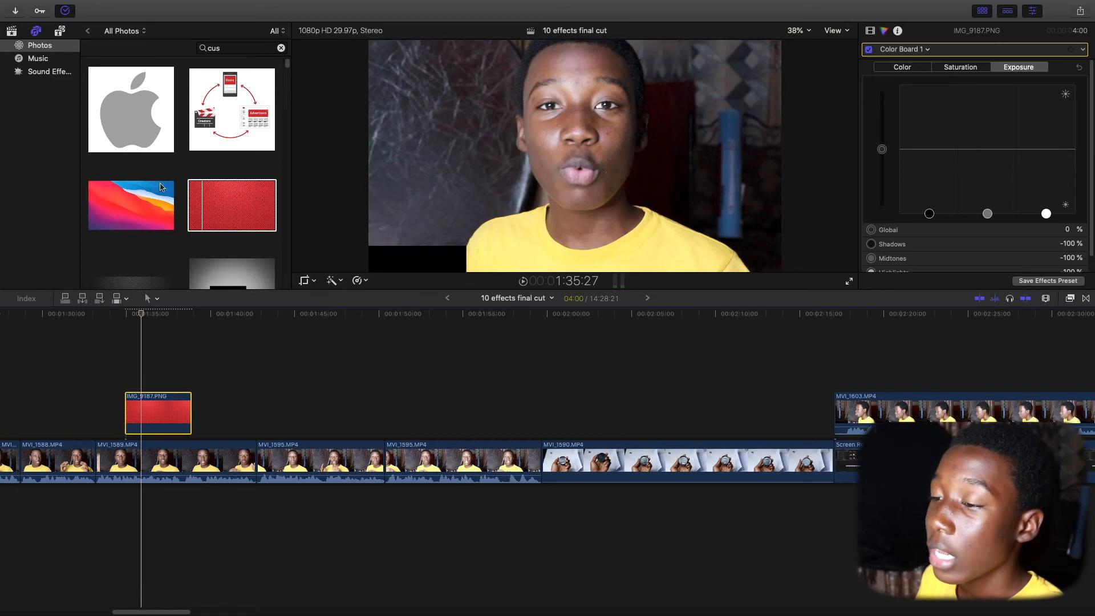
# Find the Instagram logo in the photo library and place it in the timeline above IMG_9187.PNG, aligned with its start.
pyautogui.scroll(-5, 170, 189)
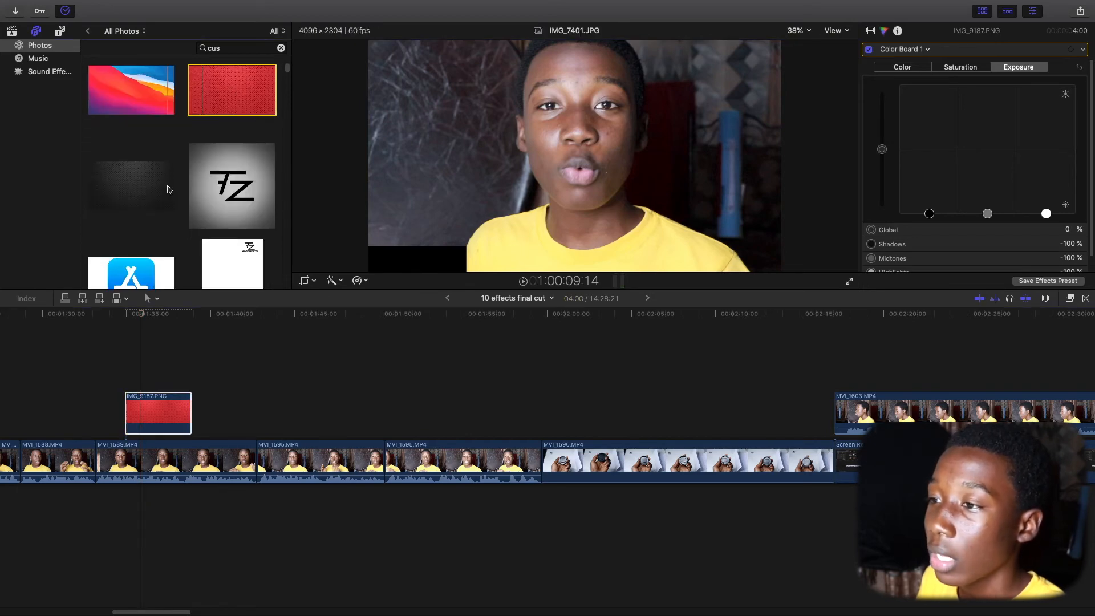
pyautogui.scroll(-7, 170, 189)
pyautogui.scroll(-6, 169, 189)
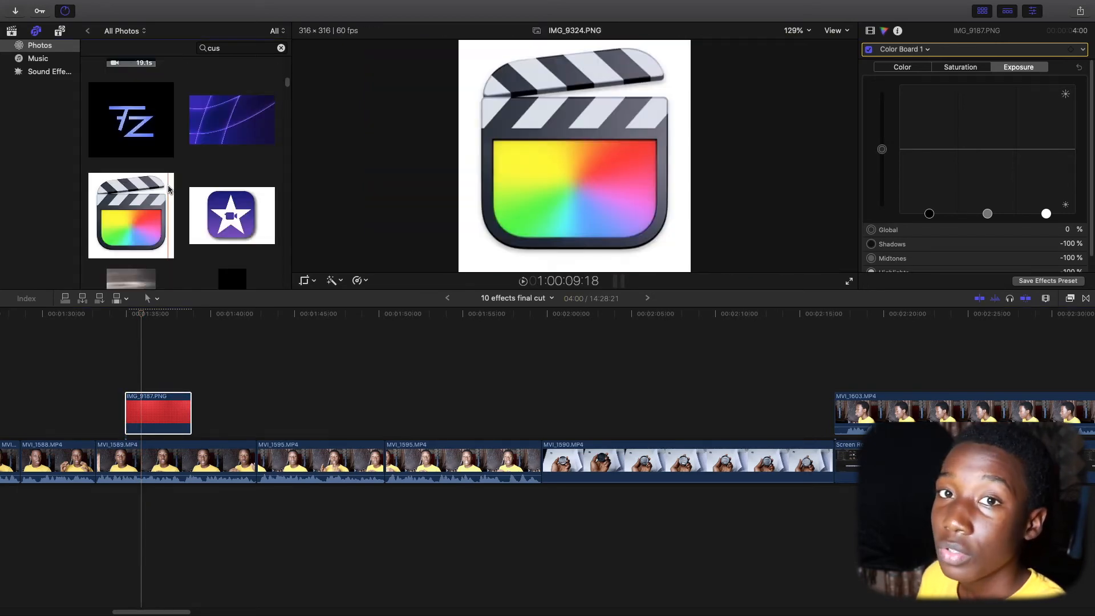
pyautogui.scroll(-15, 170, 189)
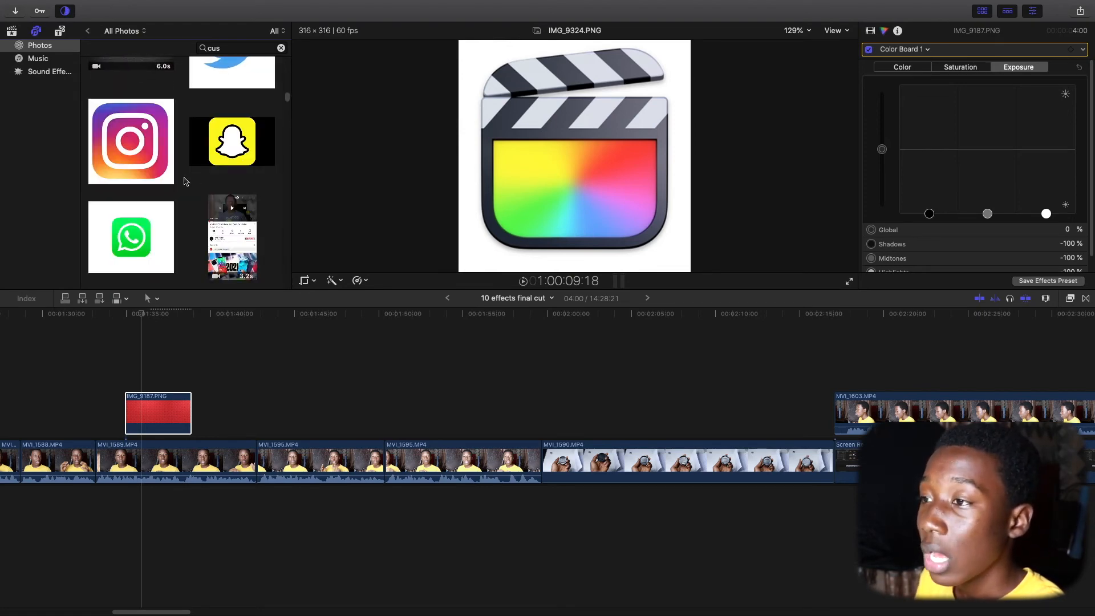
pyautogui.moveTo(146, 162); pyautogui.dragTo(131, 350)
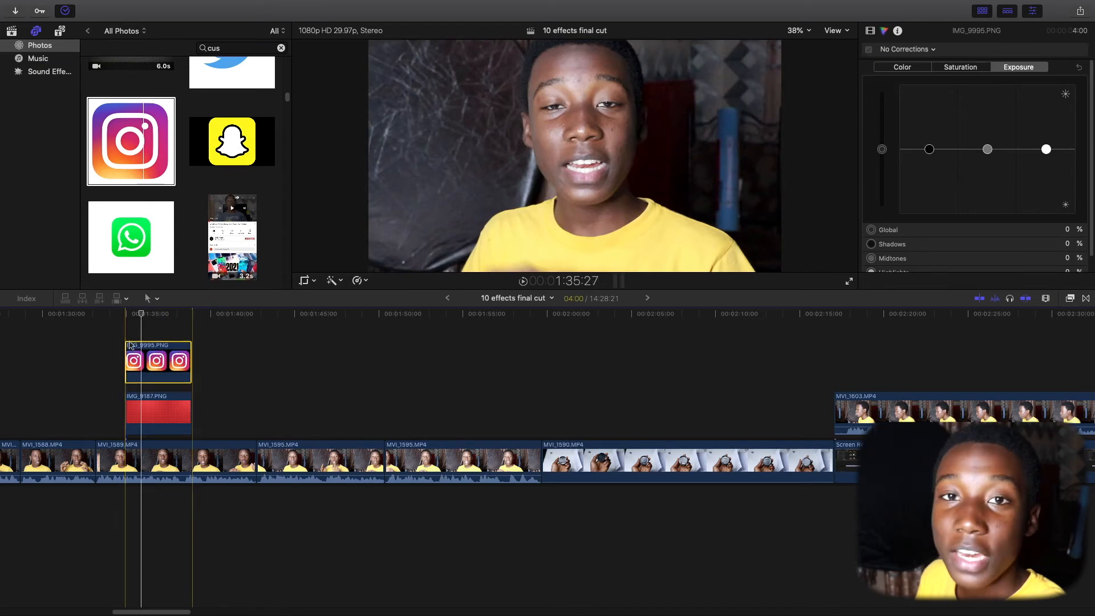
# Shrink the Instagram logo with Transform and position it just above the black rectangle in the lower-left of the picture.
pyautogui.click(127, 380)
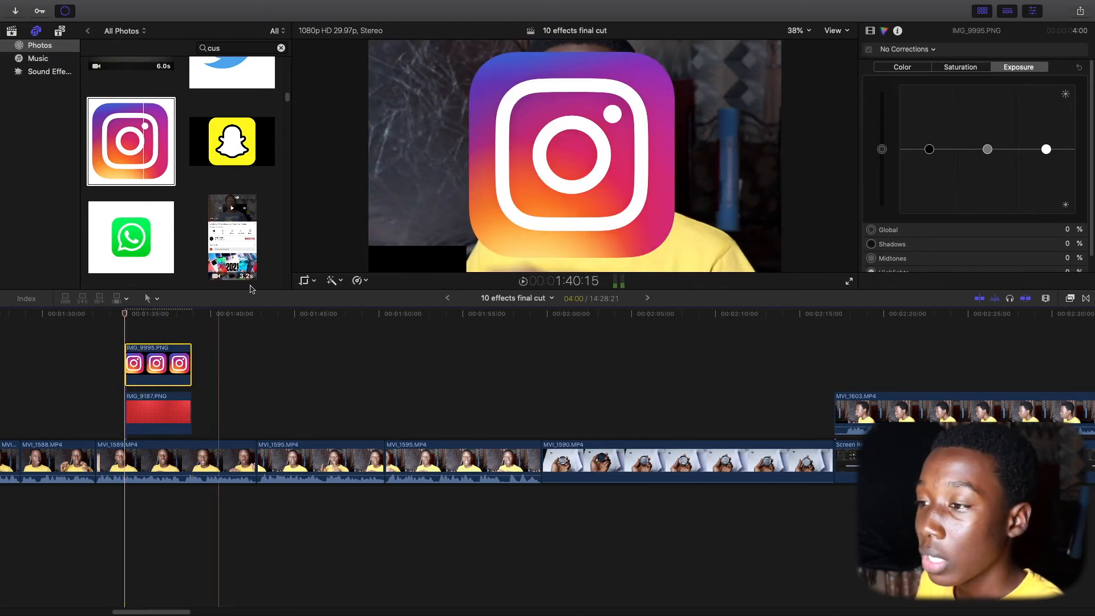
pyautogui.click(312, 281)
pyautogui.click(336, 293)
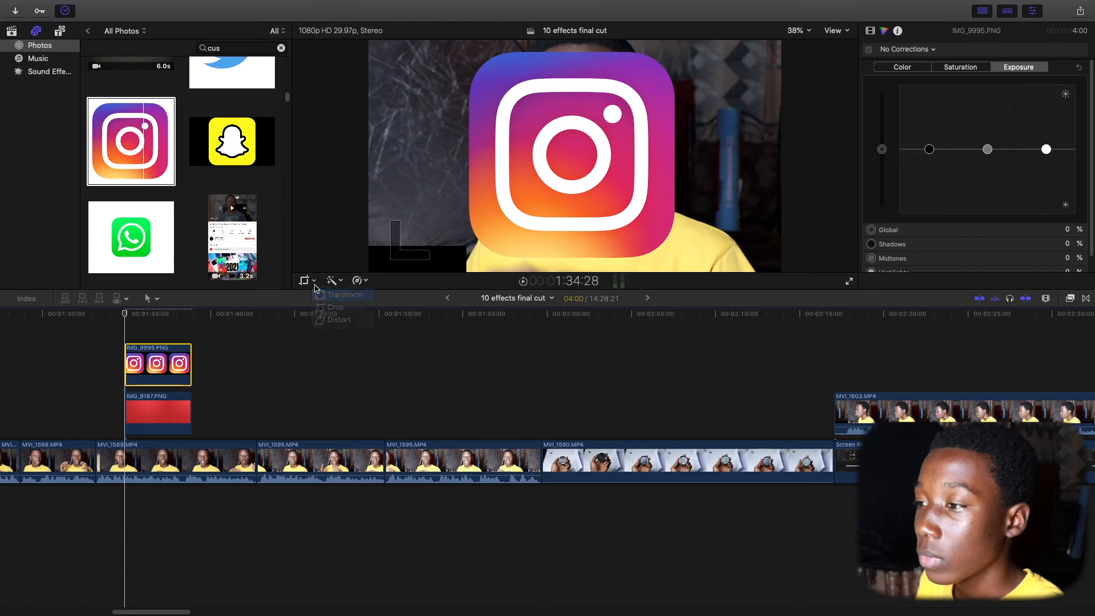
pyautogui.moveTo(694, 41); pyautogui.dragTo(392, 233)
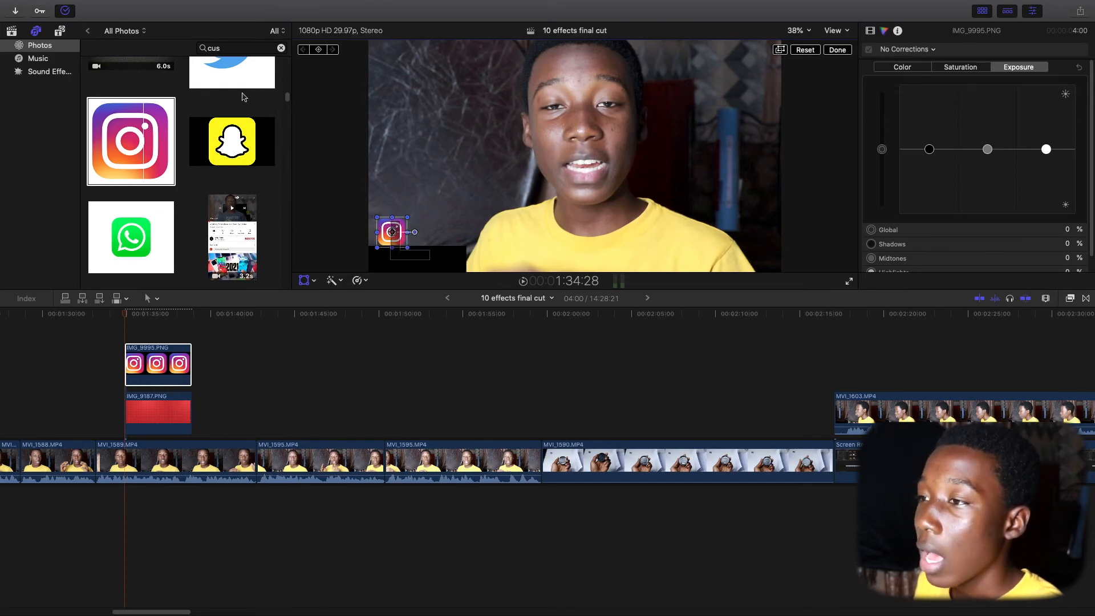
# Place the Twitter logo above the Instagram clip, aligned with its start, and shrink it beside the Instagram logo over the black rectangle.
pyautogui.moveTo(239, 85); pyautogui.dragTo(146, 323)
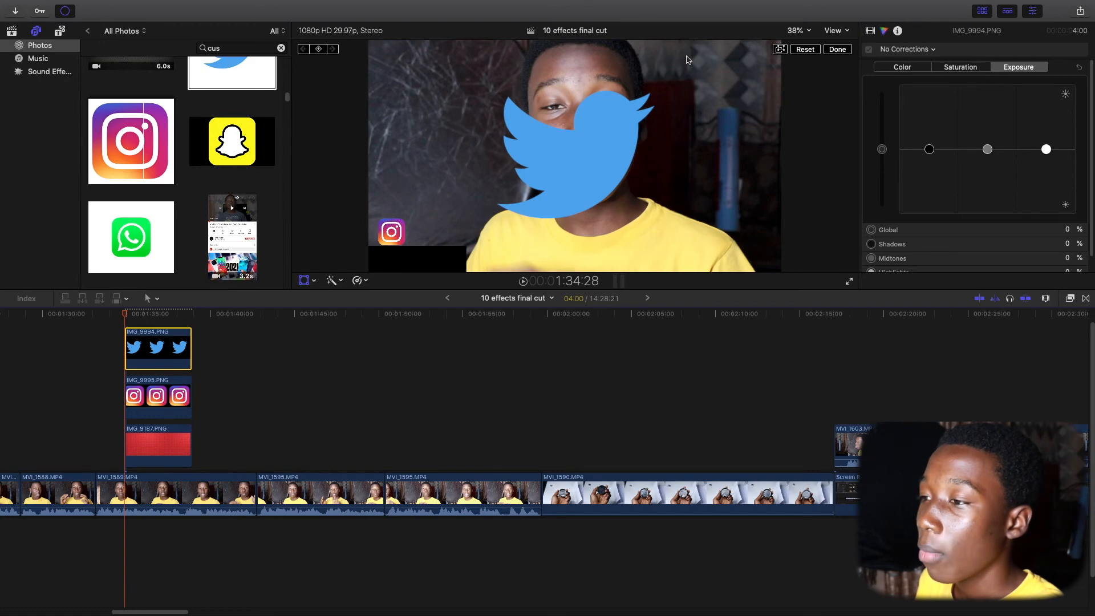
pyautogui.moveTo(690, 42); pyautogui.dragTo(609, 124)
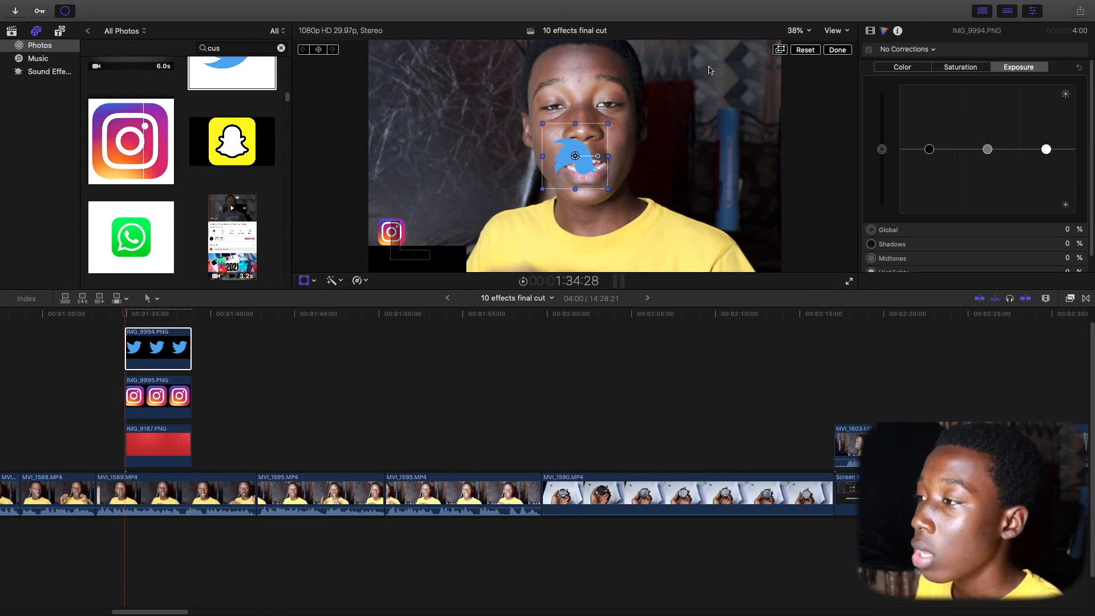
pyautogui.click(801, 50)
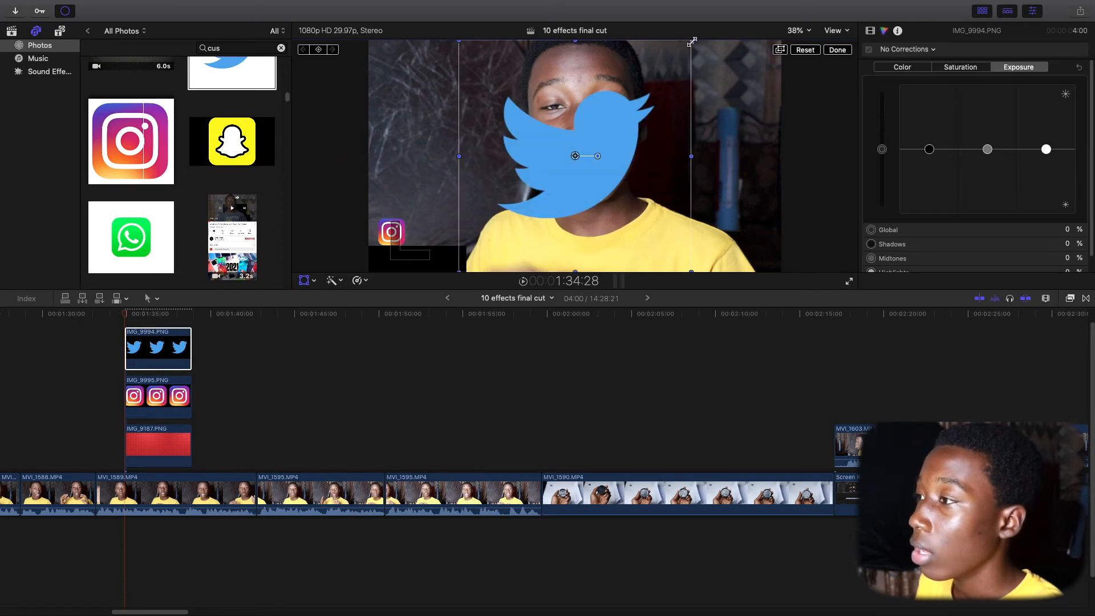
pyautogui.moveTo(692, 42); pyautogui.dragTo(658, 74)
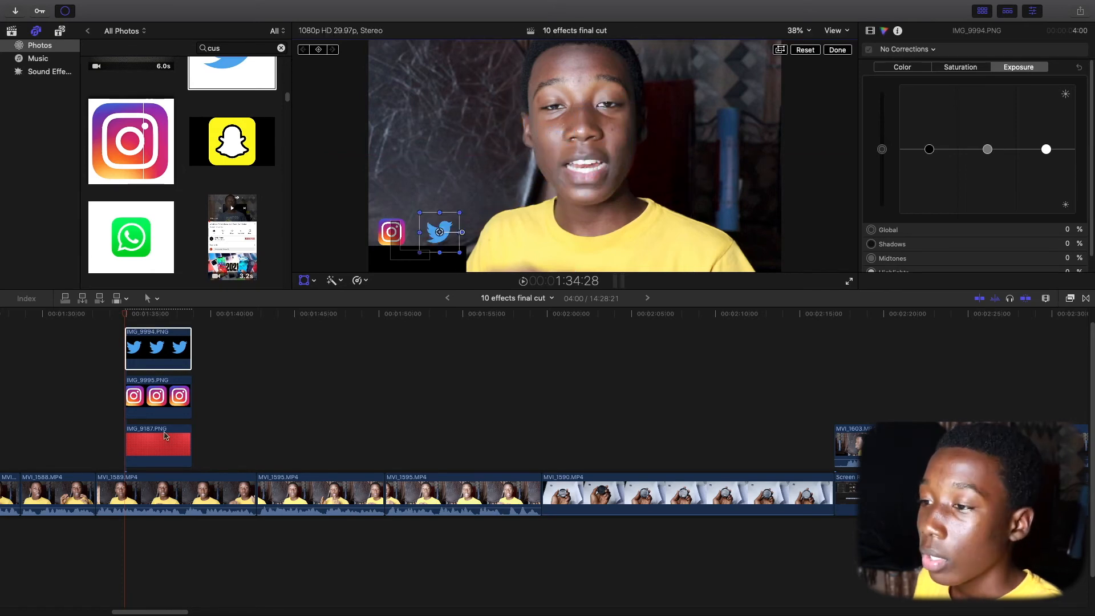
# Trim the left edge of the black IMG_9187.PNG rectangle slightly inward with the Crop tool.
pyautogui.click(174, 436)
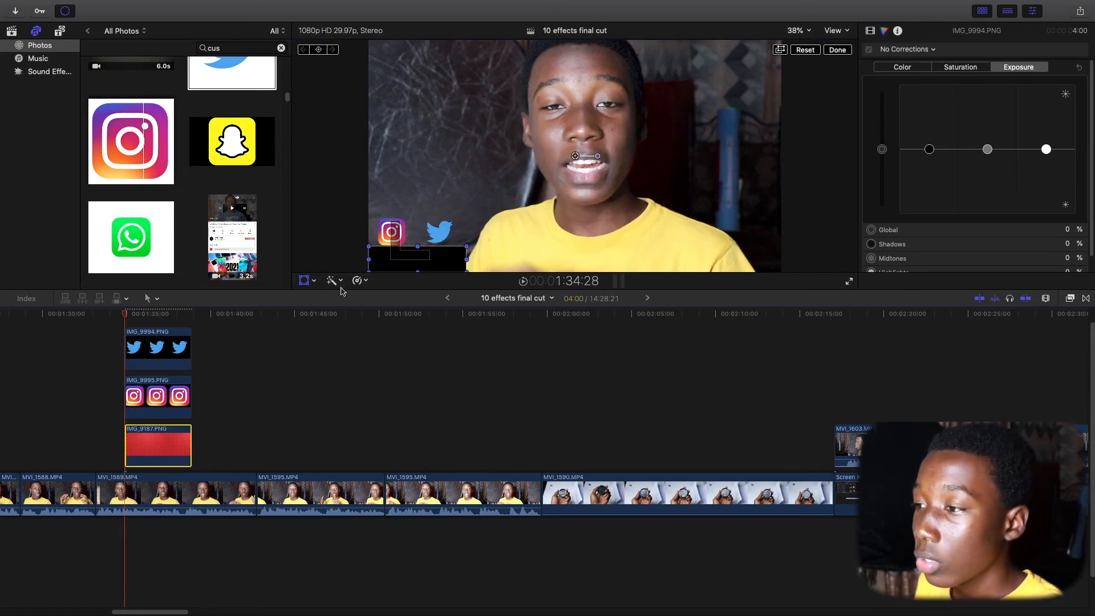
pyautogui.click(314, 280)
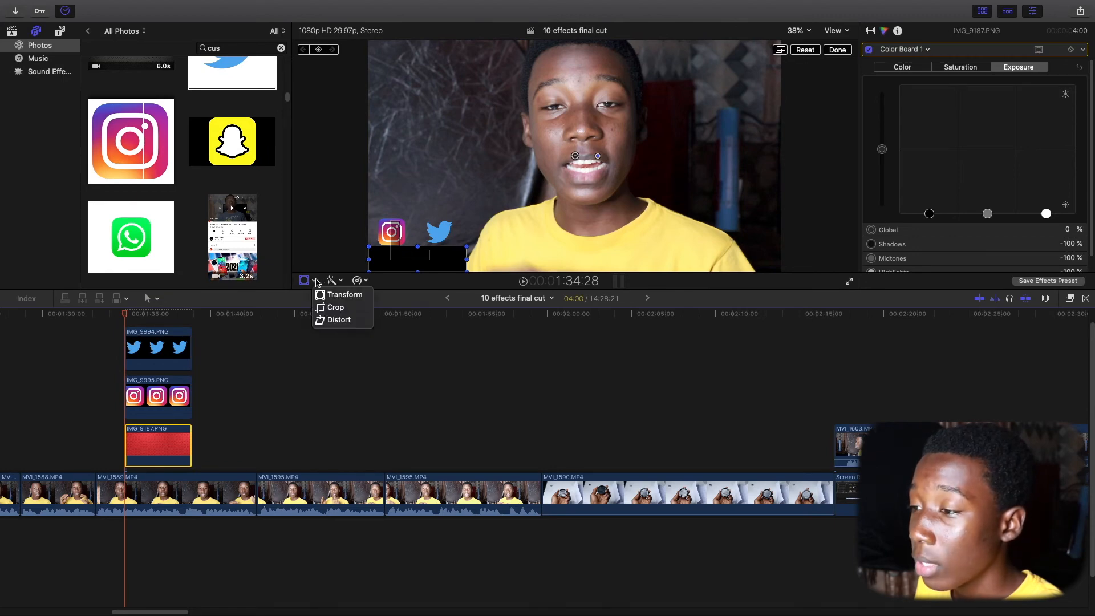
pyautogui.click(337, 306)
pyautogui.moveTo(369, 272); pyautogui.dragTo(391, 268)
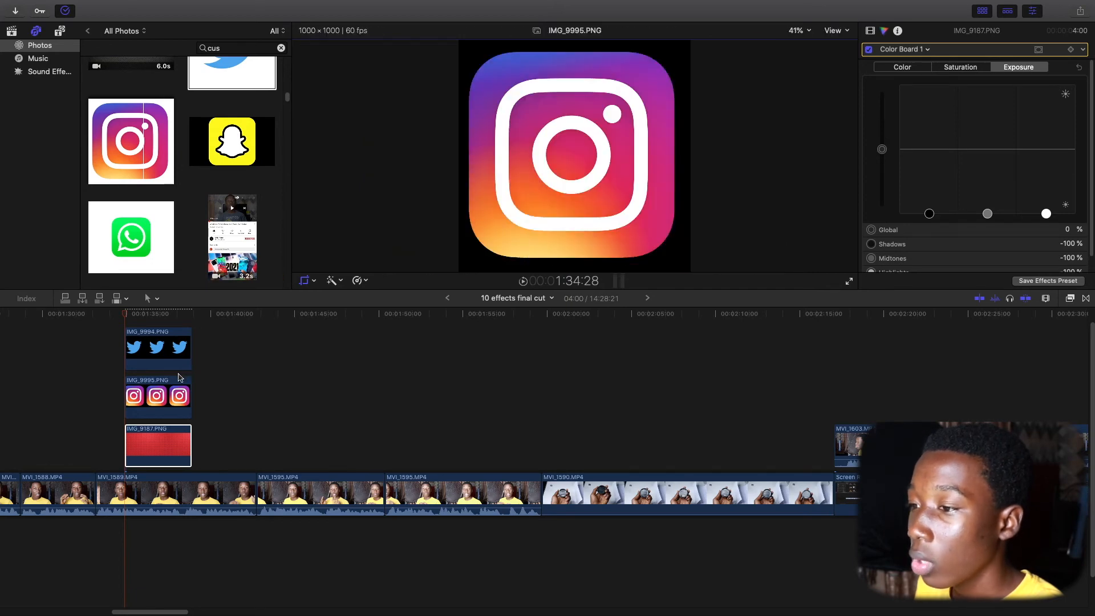
# Shift the Instagram and Twitter logos slightly right with Transform so both sit over the narrowed black rectangle, and apply the changes.
pyautogui.click(179, 379)
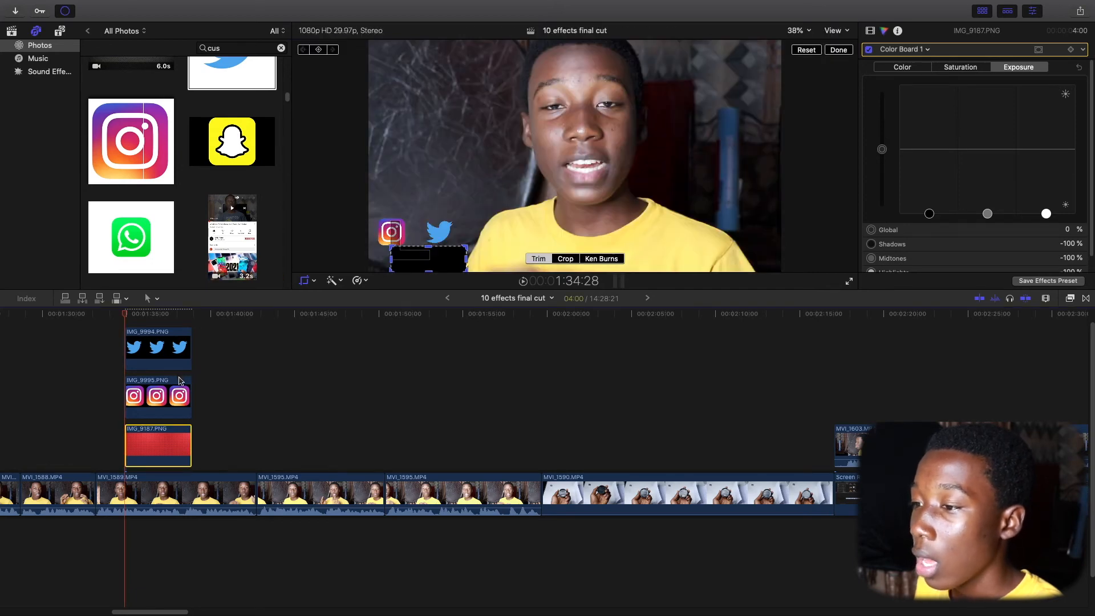
pyautogui.click(316, 280)
pyautogui.click(338, 295)
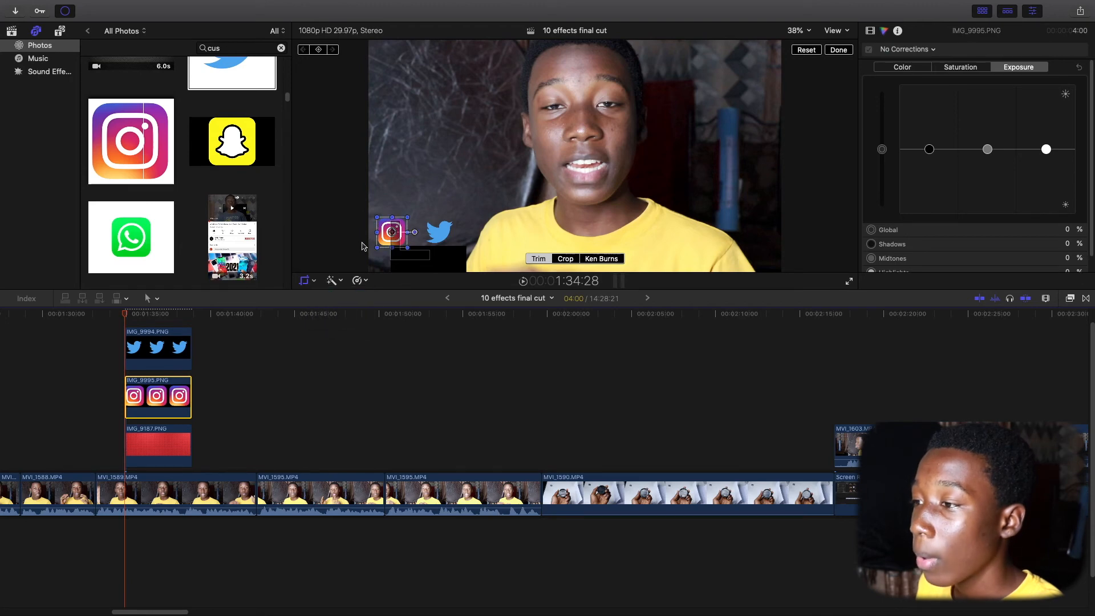
pyautogui.moveTo(392, 233); pyautogui.dragTo(404, 233)
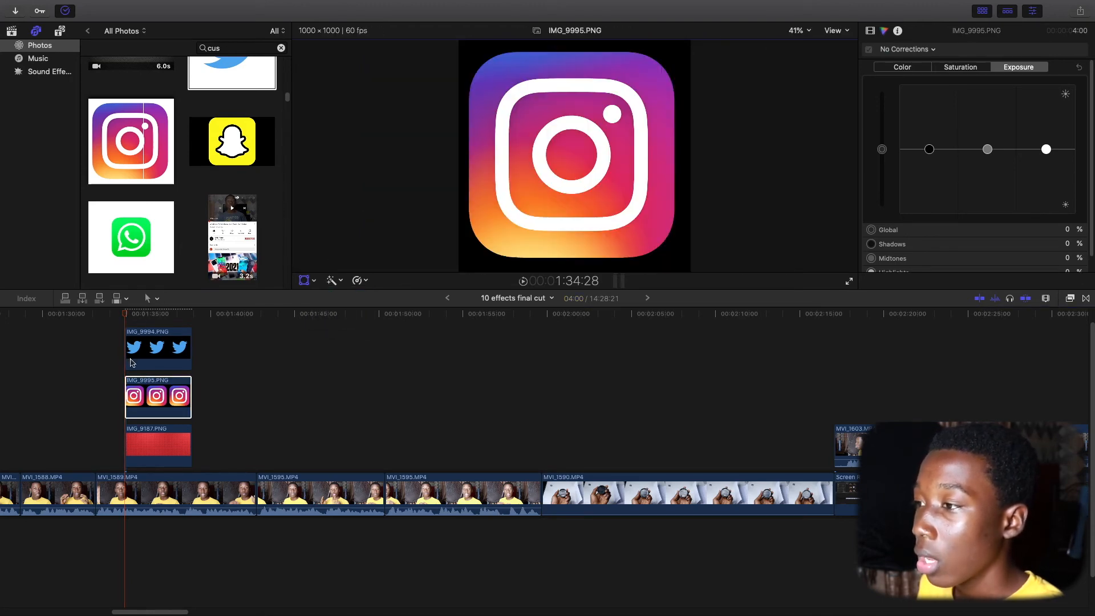
pyautogui.click(147, 354)
pyautogui.moveTo(444, 240); pyautogui.dragTo(454, 244)
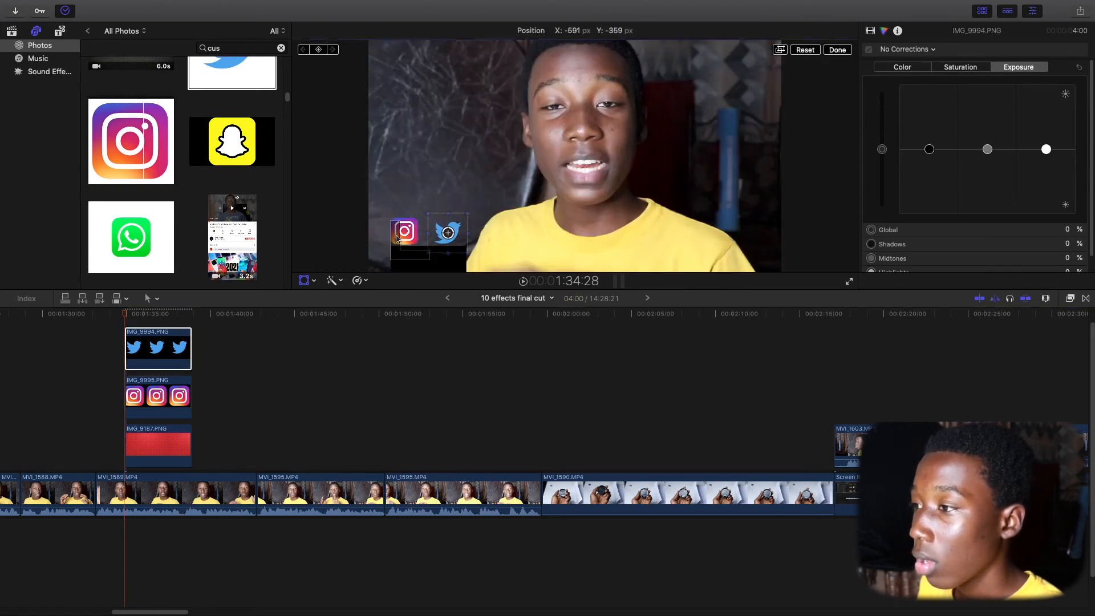
pyautogui.click(189, 399)
pyautogui.moveTo(410, 236); pyautogui.dragTo(413, 237)
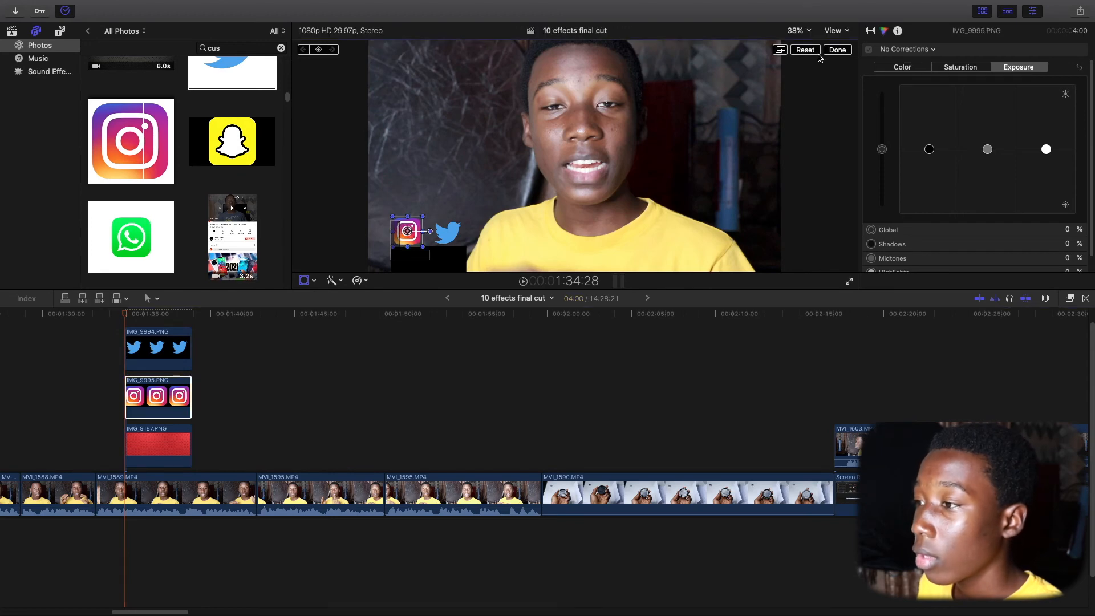
pyautogui.click(833, 50)
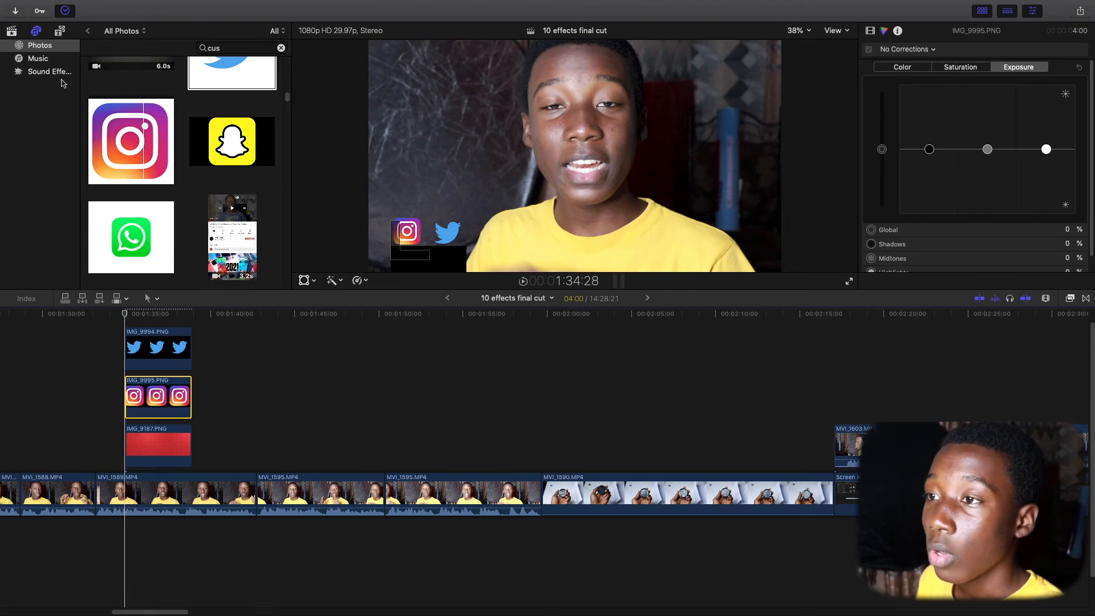
# Search the titles for "cust", place the Custom title above IMG_9994.PNG and shorten it to 4 seconds to match the logo clips.
pyautogui.press('alt+super+1')
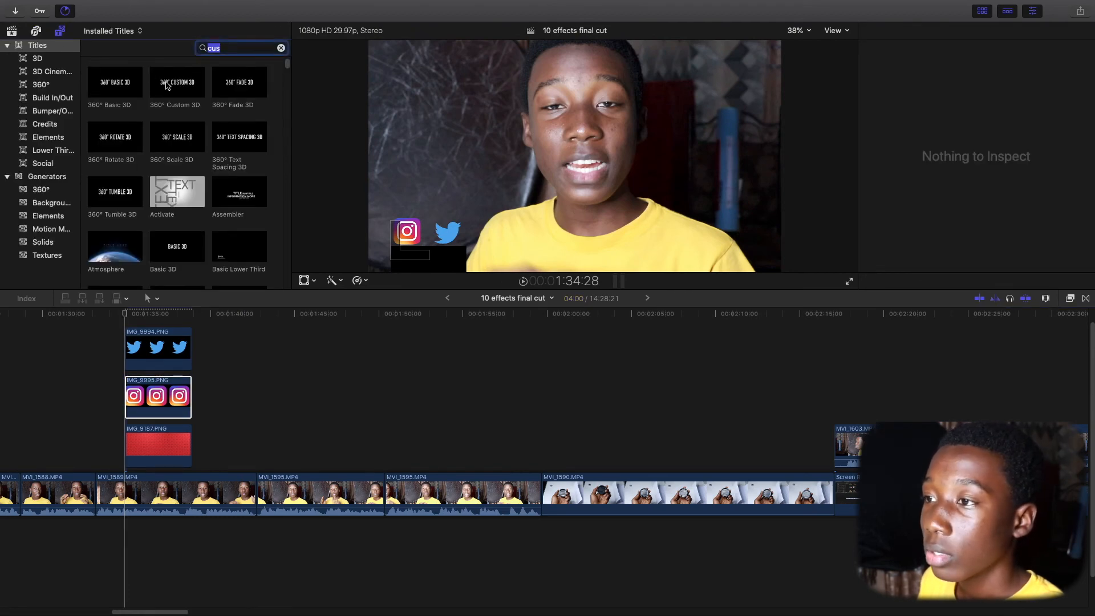
pyautogui.write('t')
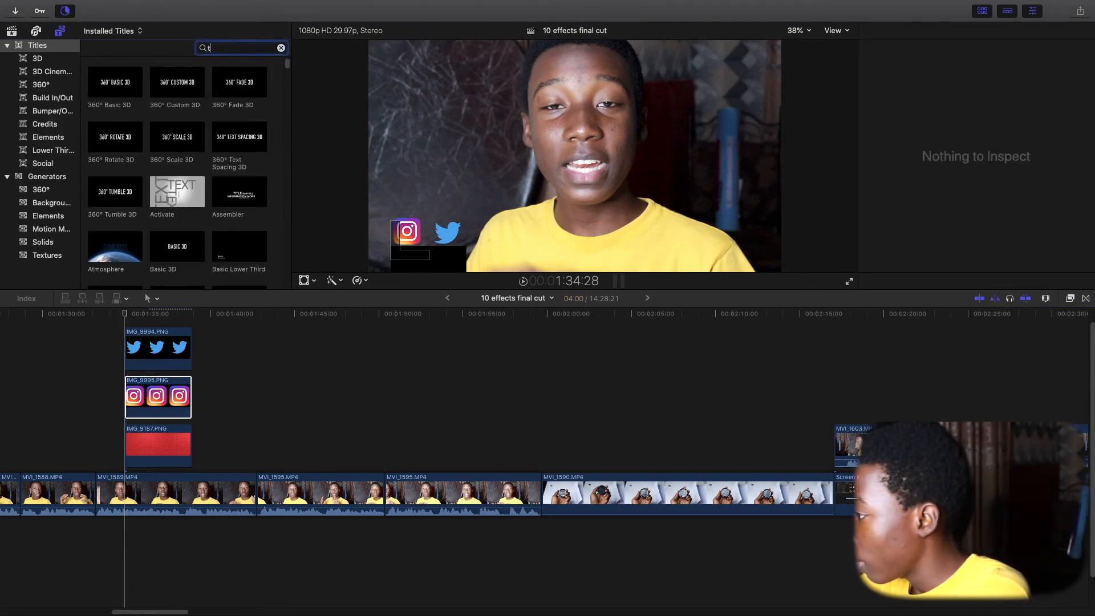
pyautogui.press('BackSpace')
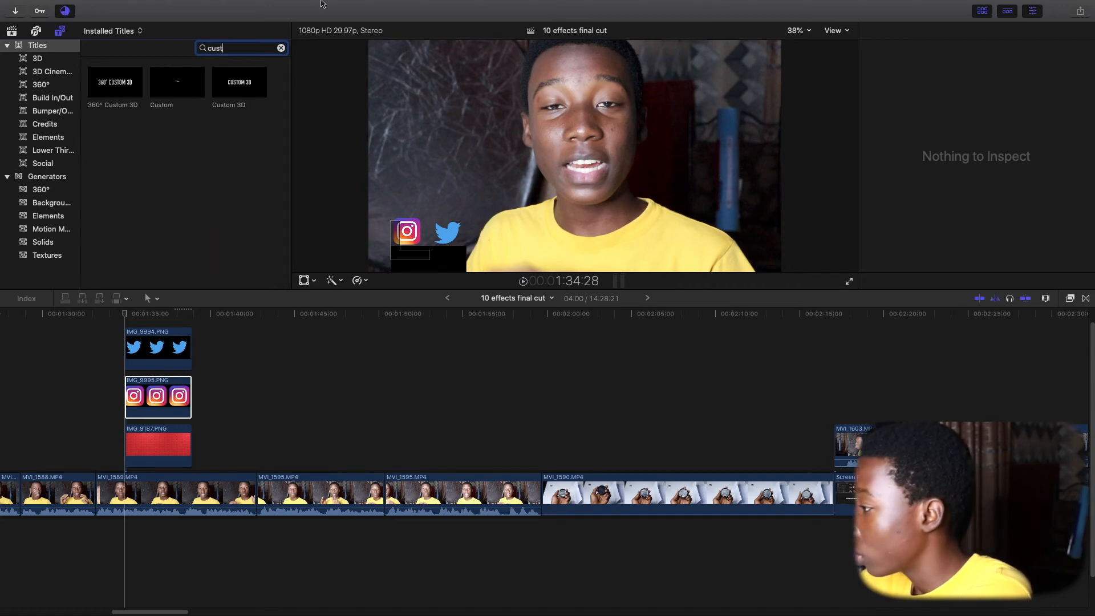
pyautogui.moveTo(177, 83); pyautogui.dragTo(130, 320)
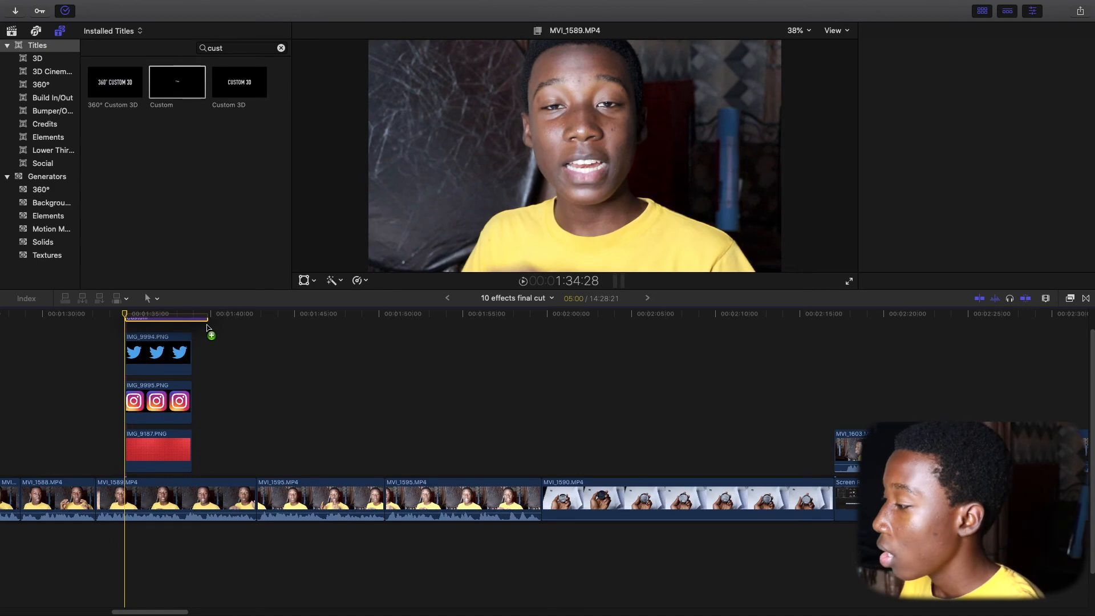
pyautogui.moveTo(208, 329); pyautogui.dragTo(191, 327)
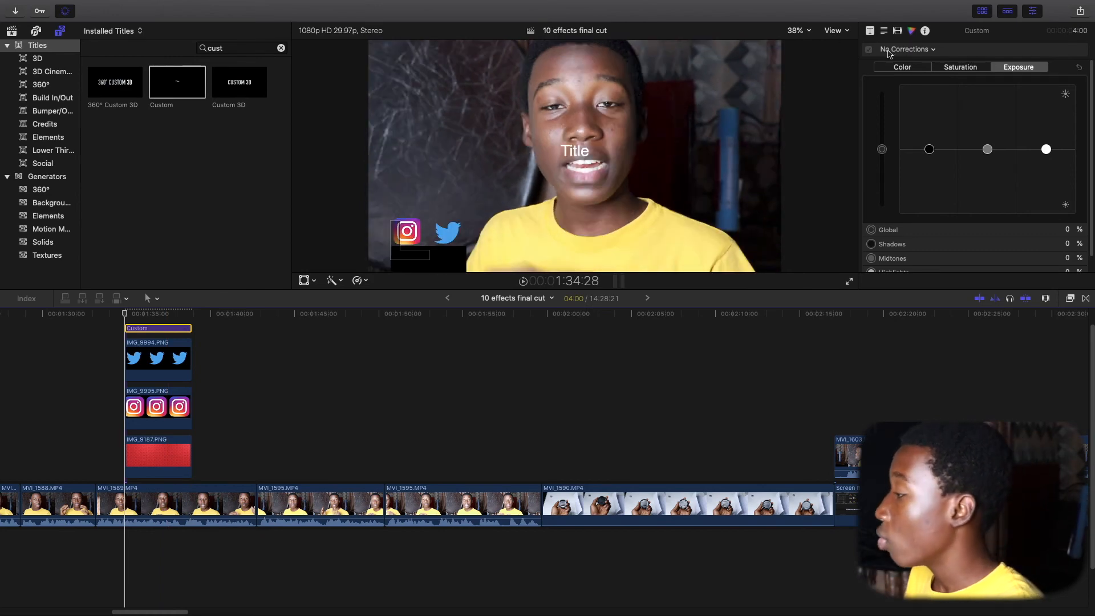
# Clear the placeholder text of the Custom title.
pyautogui.click(884, 31)
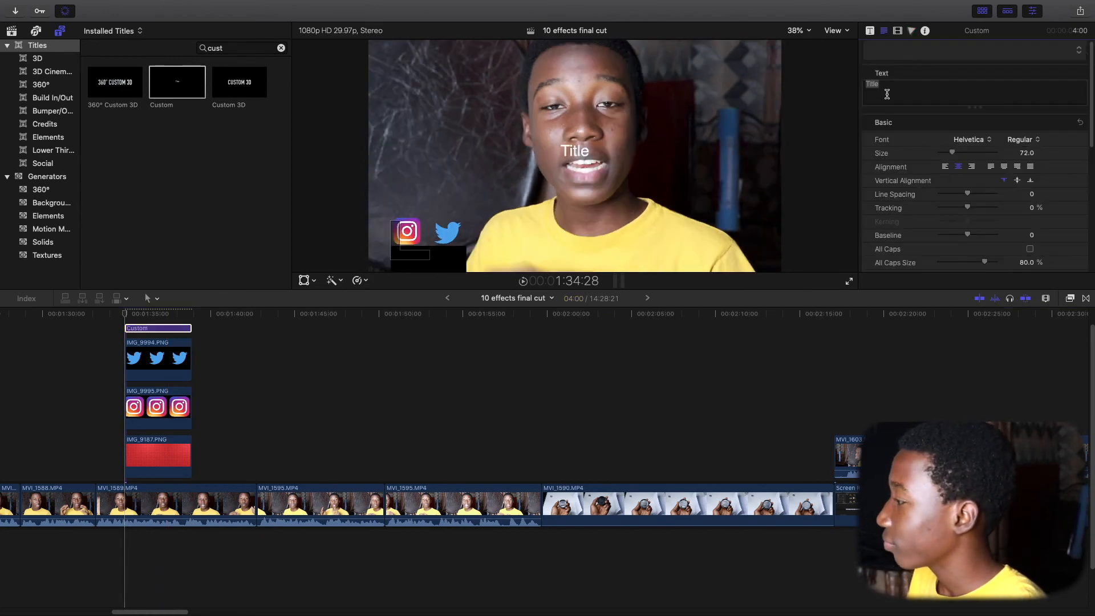
pyautogui.press('super+a')
pyautogui.press('BackSpace')
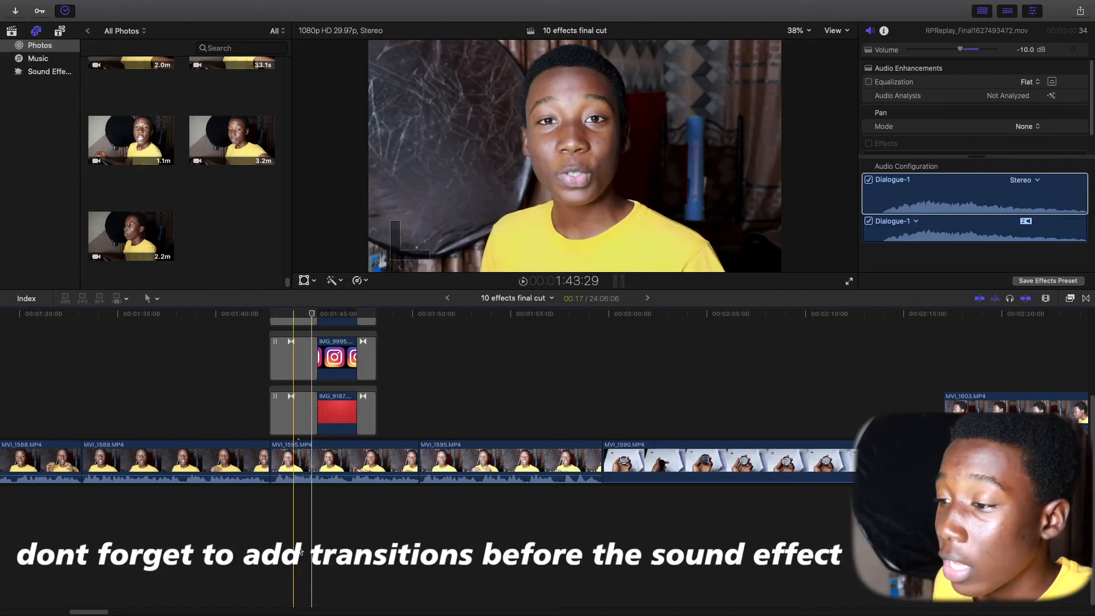
# Move the short sound effect below MVI_1595.MP4 slightly later so it spans the end of the overlay's opening transition.
pyautogui.click(313, 515)
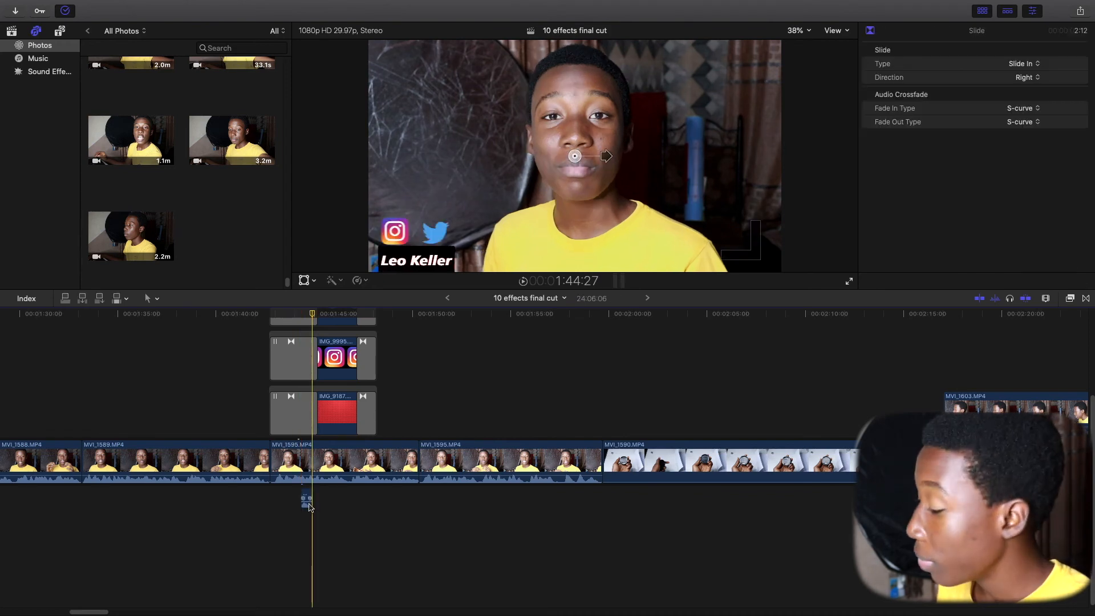
pyautogui.press('super+equal')
pyautogui.press('super+equal')
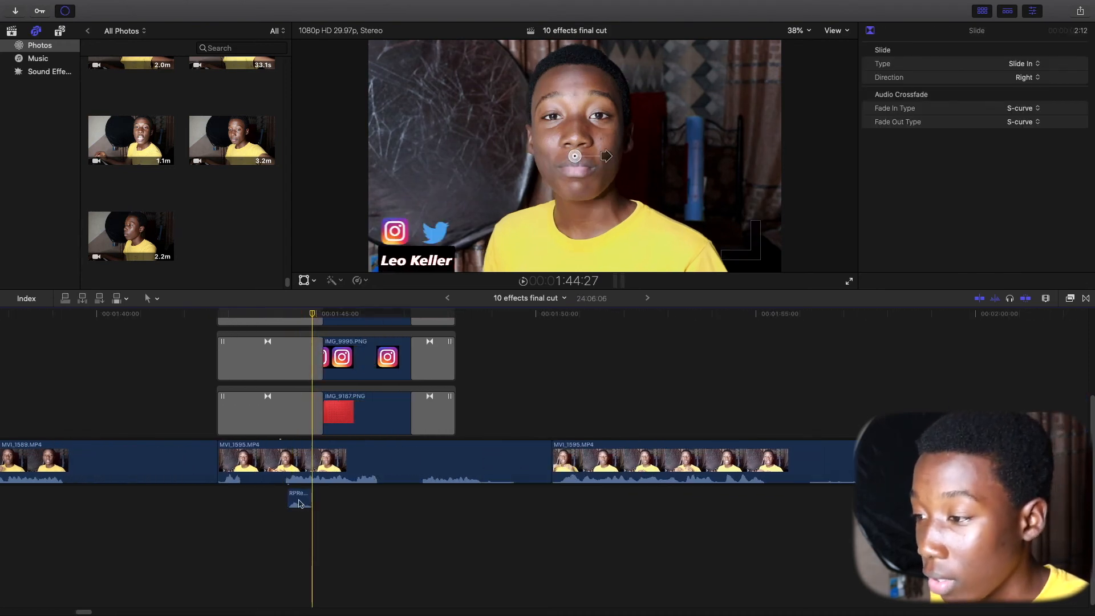
pyautogui.moveTo(310, 504); pyautogui.dragTo(318, 497)
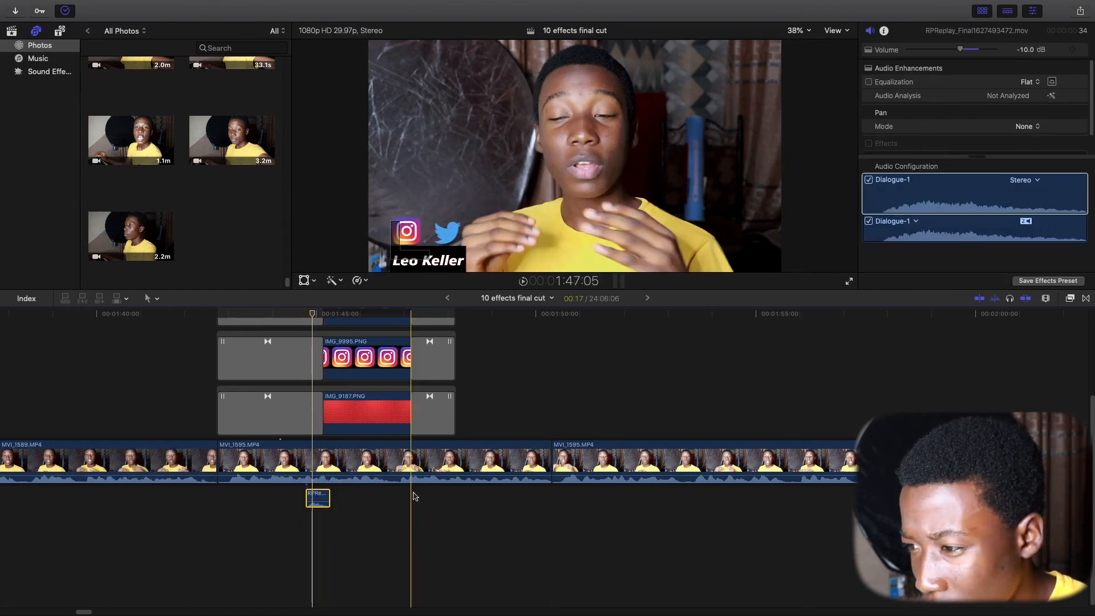
# Paste a copy of the sound effect at the start of the overlay's closing transition and play the section back.
pyautogui.press('super+v')
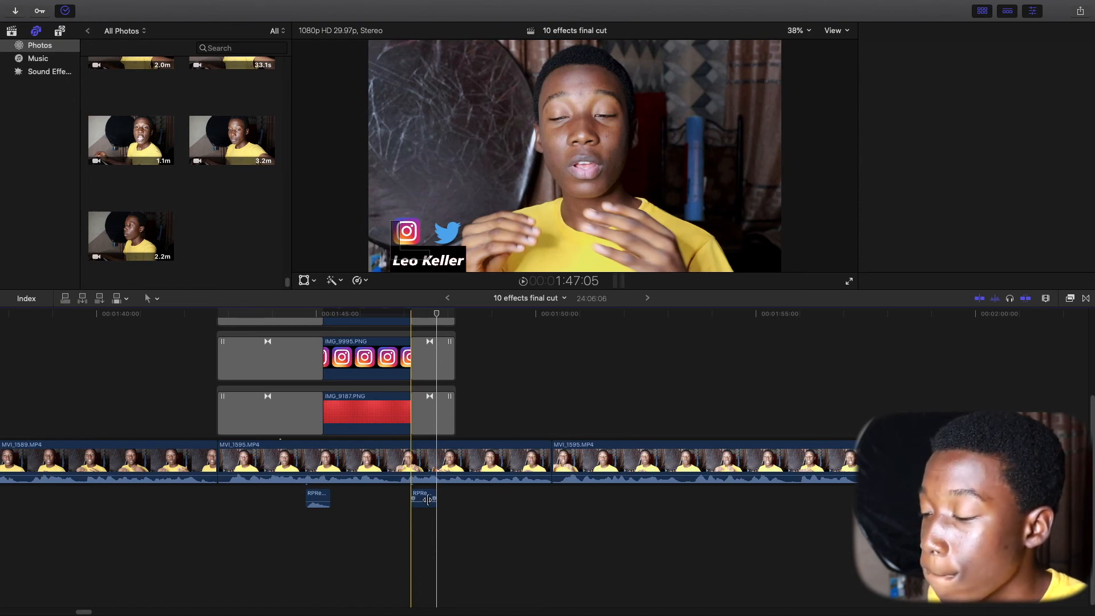
pyautogui.press('super+4')
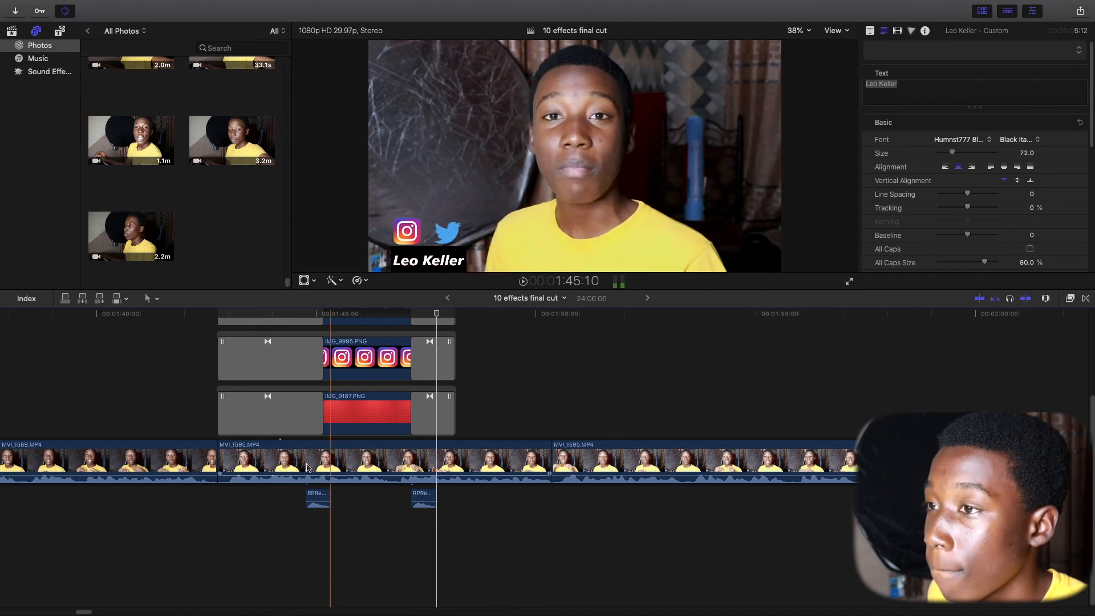
pyautogui.click(177, 417)
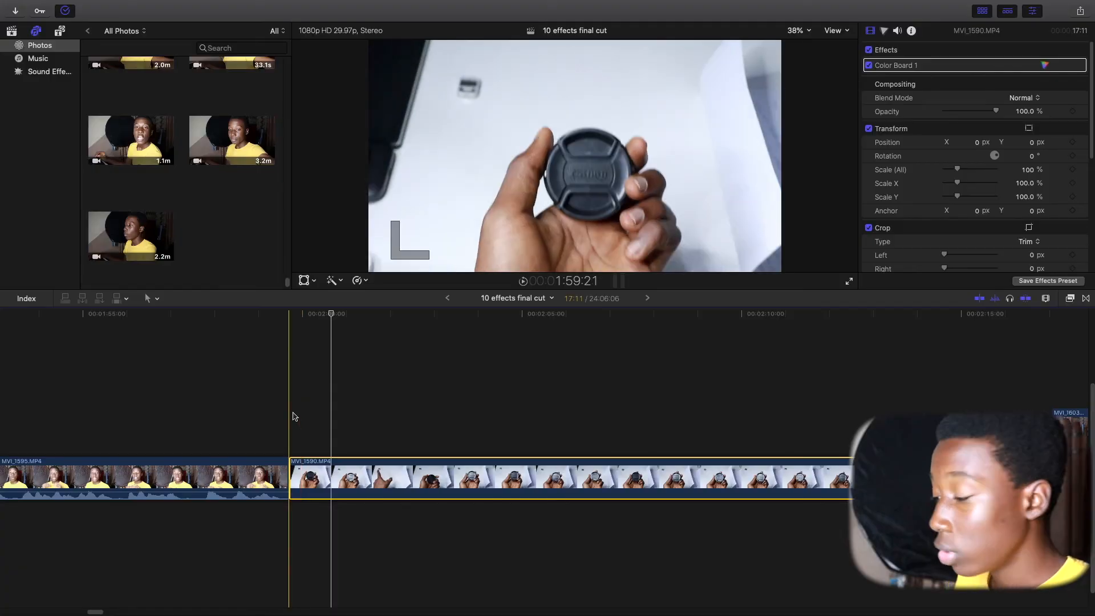
# Stack a duplicate of MVI_1590.MP4 directly above the original, search the effects for "mask", and apply Draw Mask to the duplicate.
pyautogui.click(301, 423)
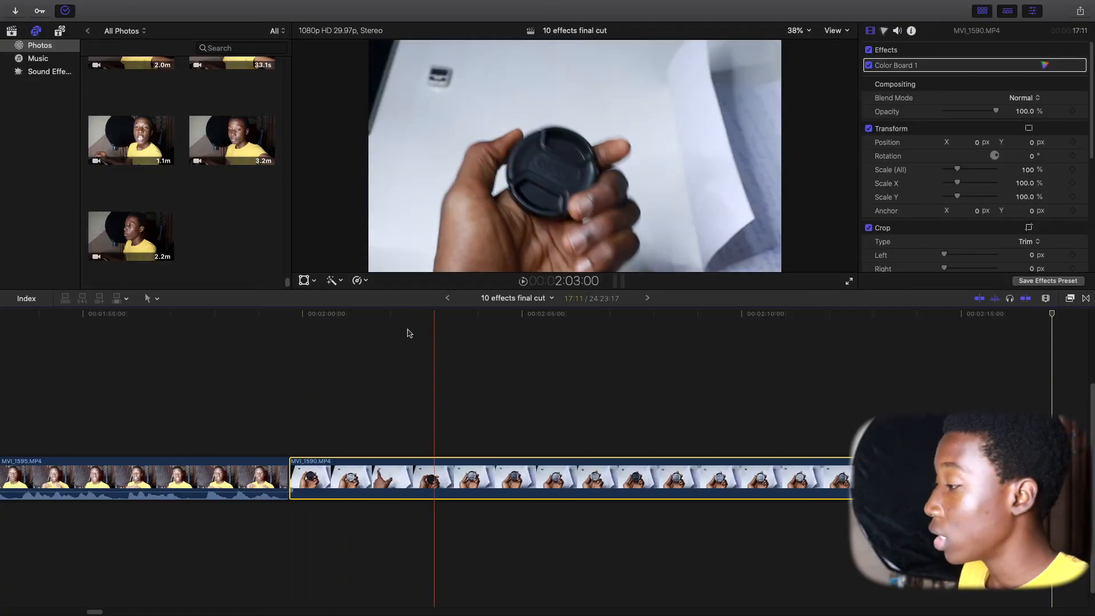
pyautogui.moveTo(409, 333); pyautogui.dragTo(418, 438)
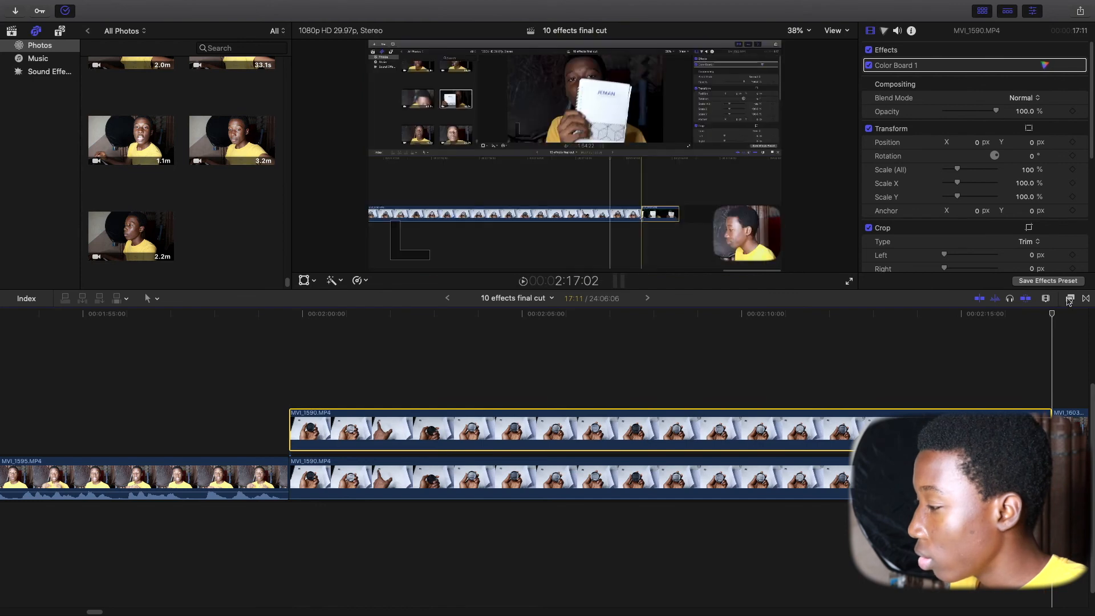
pyautogui.press('super+5')
pyautogui.click(1014, 607)
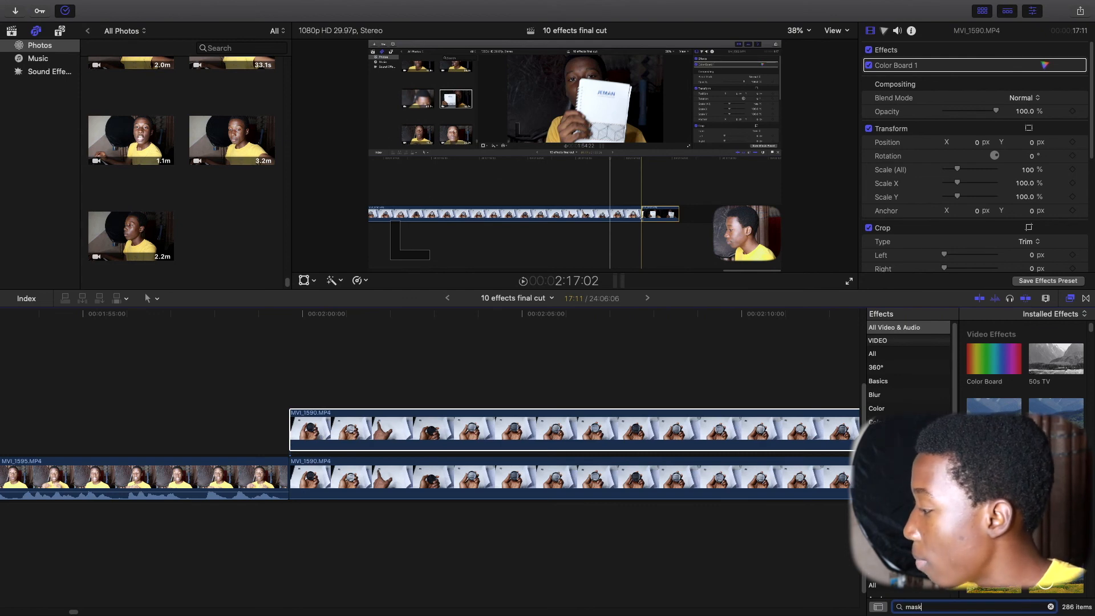
pyautogui.moveTo(1009, 360)
pyautogui.mouseDown()
pyautogui.moveTo(539, 428)
pyautogui.moveTo(543, 438)
pyautogui.mouseUp()
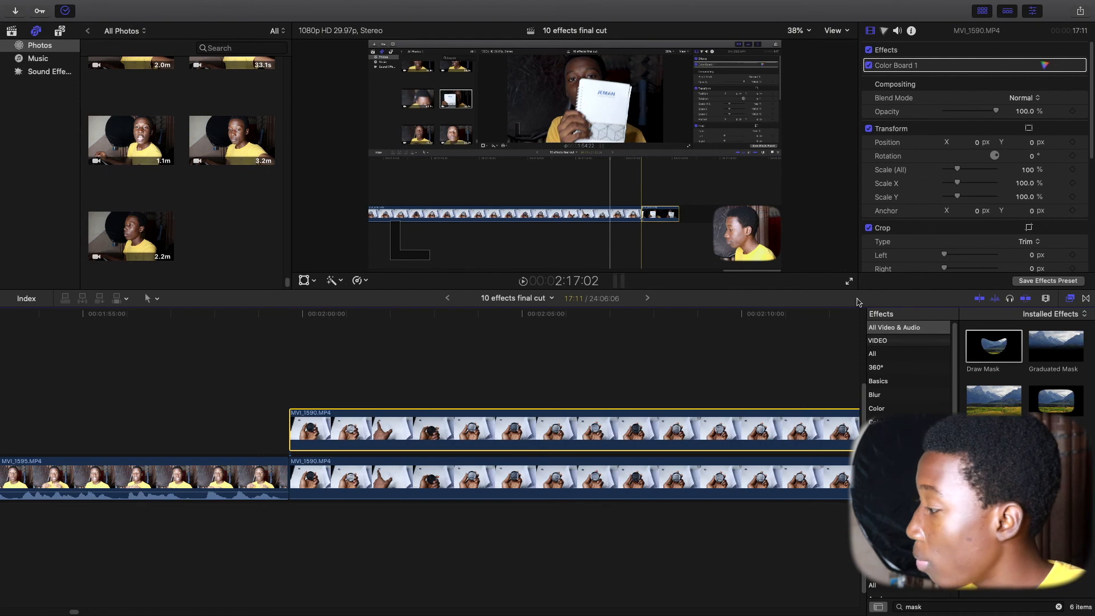
# Draw a closed mask around the small object in the picture's upper-left at 2:00:21, and shift the masked clip earlier to overlap MVI_1595.MP4.
pyautogui.click(332, 448)
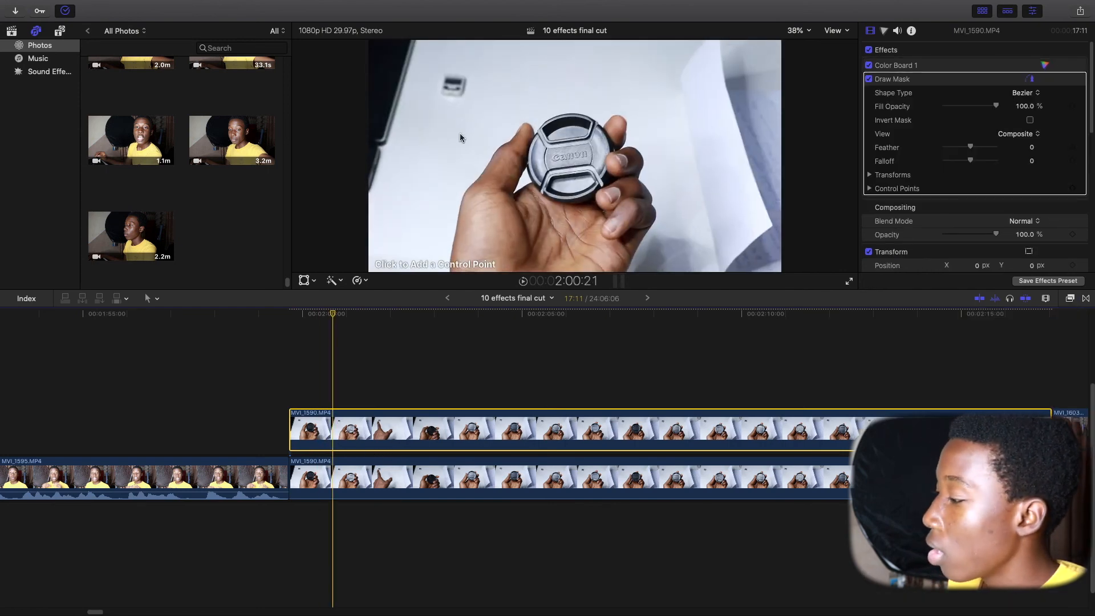
pyautogui.click(470, 46)
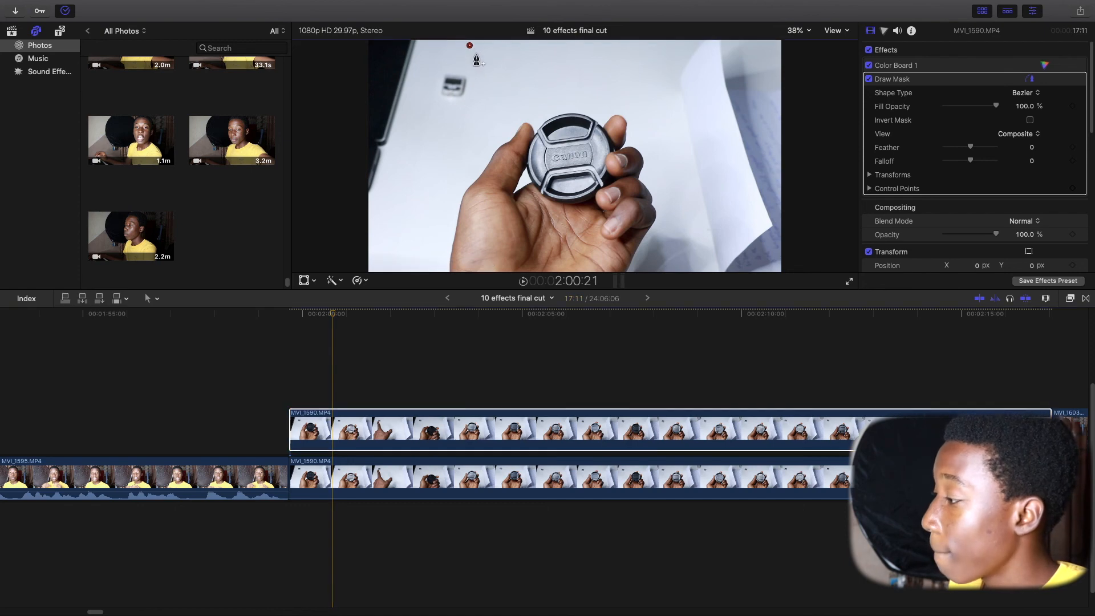
pyautogui.click(481, 88)
pyautogui.click(447, 116)
pyautogui.click(408, 99)
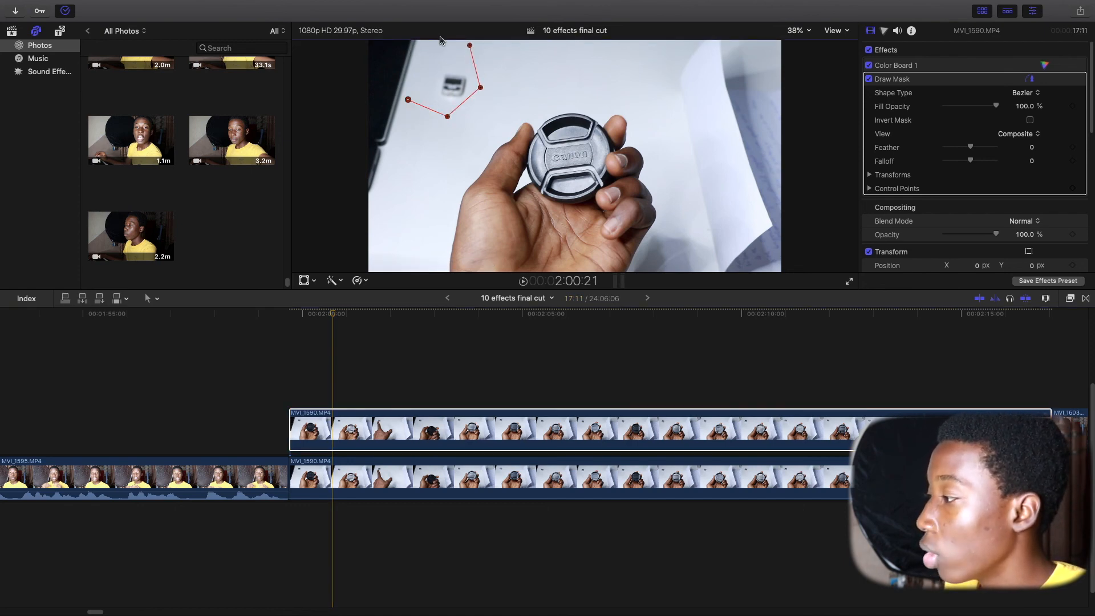
pyautogui.click(413, 45)
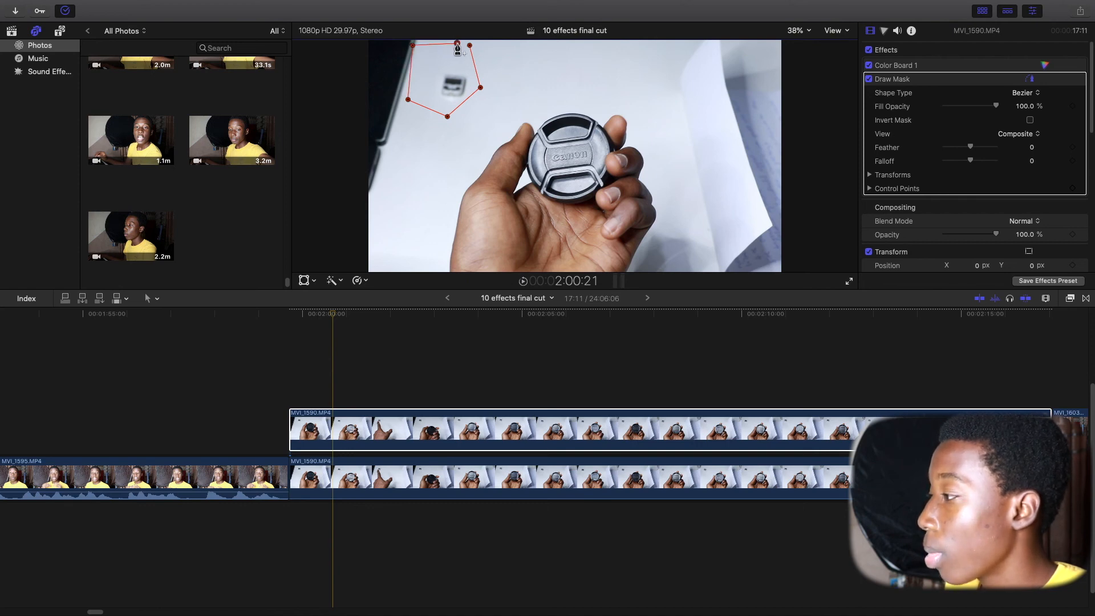
pyautogui.moveTo(310, 427); pyautogui.dragTo(269, 426)
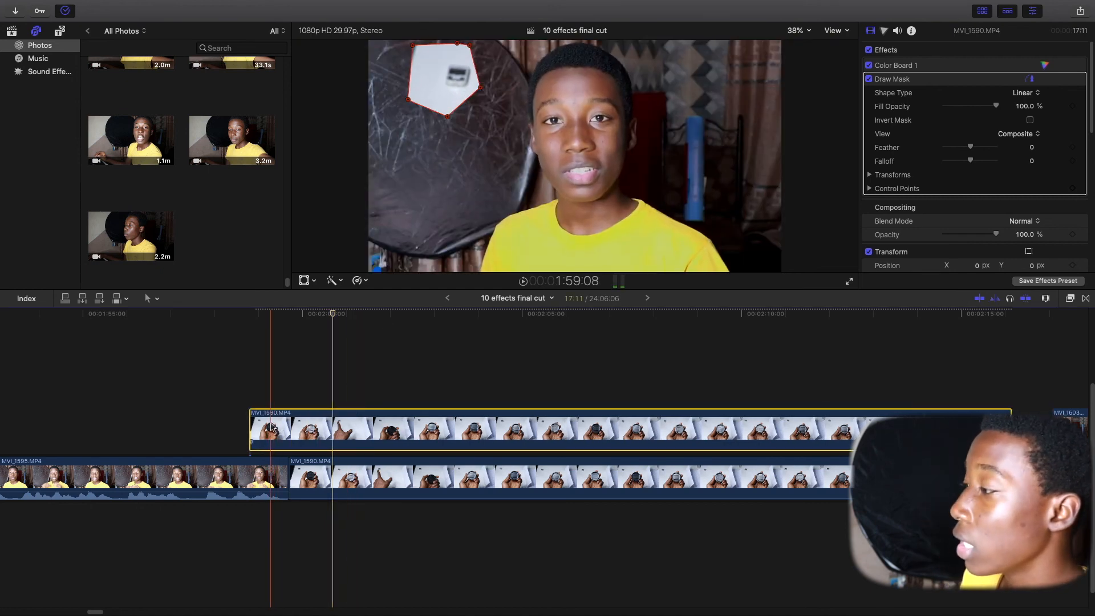
# Align the masked clip with the start of MVI_1590.MP4 and stack another copy of it on top as a third layer.
pyautogui.moveTo(272, 427); pyautogui.dragTo(311, 427)
pyautogui.click(312, 423)
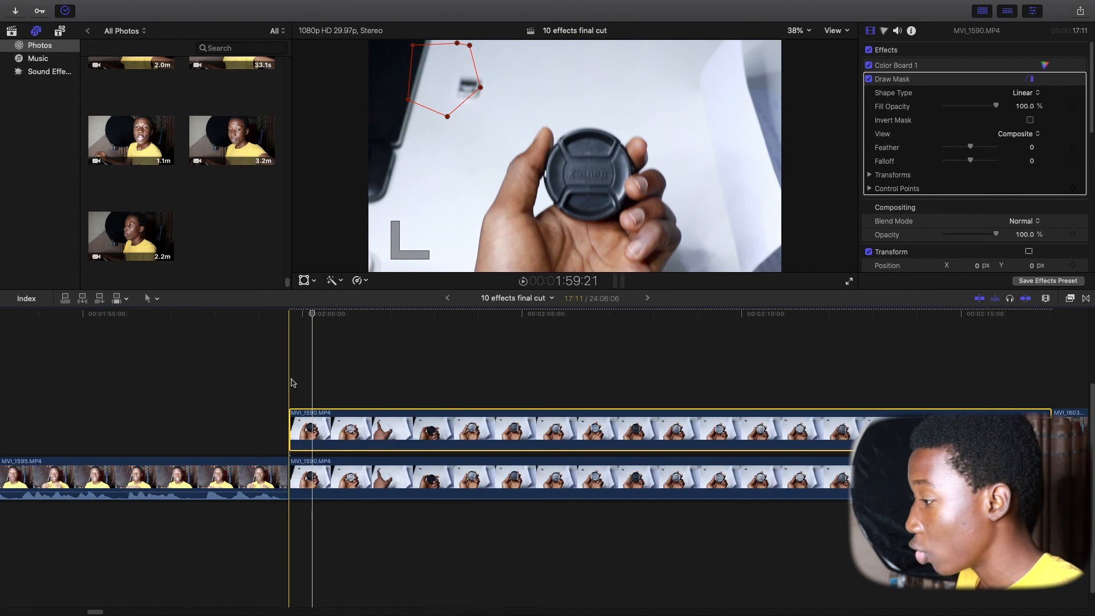
pyautogui.press('super+v')
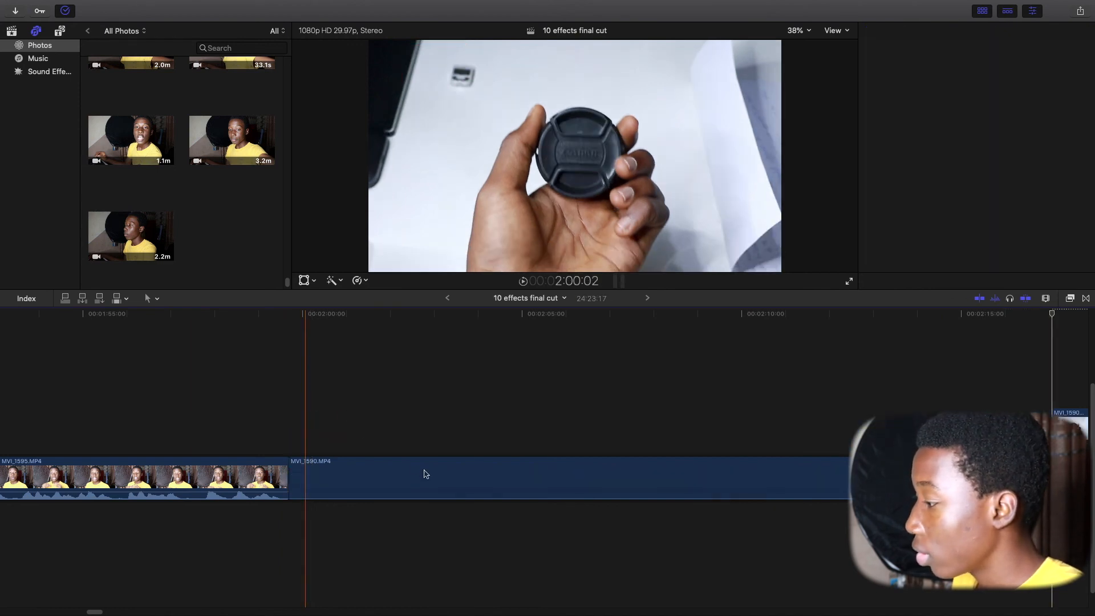
pyautogui.moveTo(414, 499); pyautogui.dragTo(400, 345)
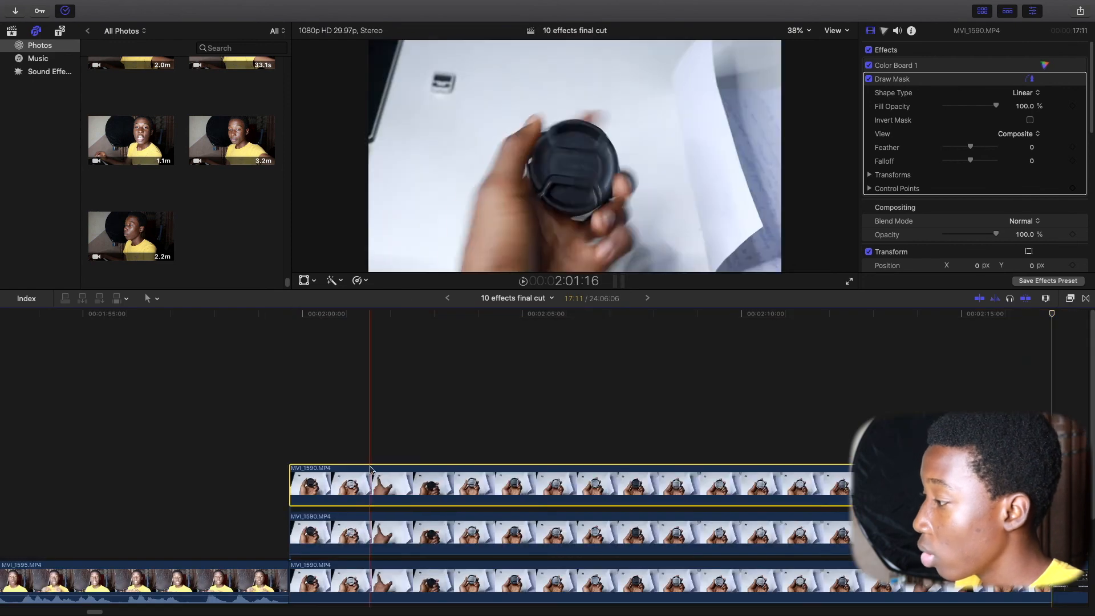
# Remove the copied Draw Mask from the topmost MVI_1590.MP4 clip and apply a new Draw Mask effect to it.
pyautogui.press('Delete')
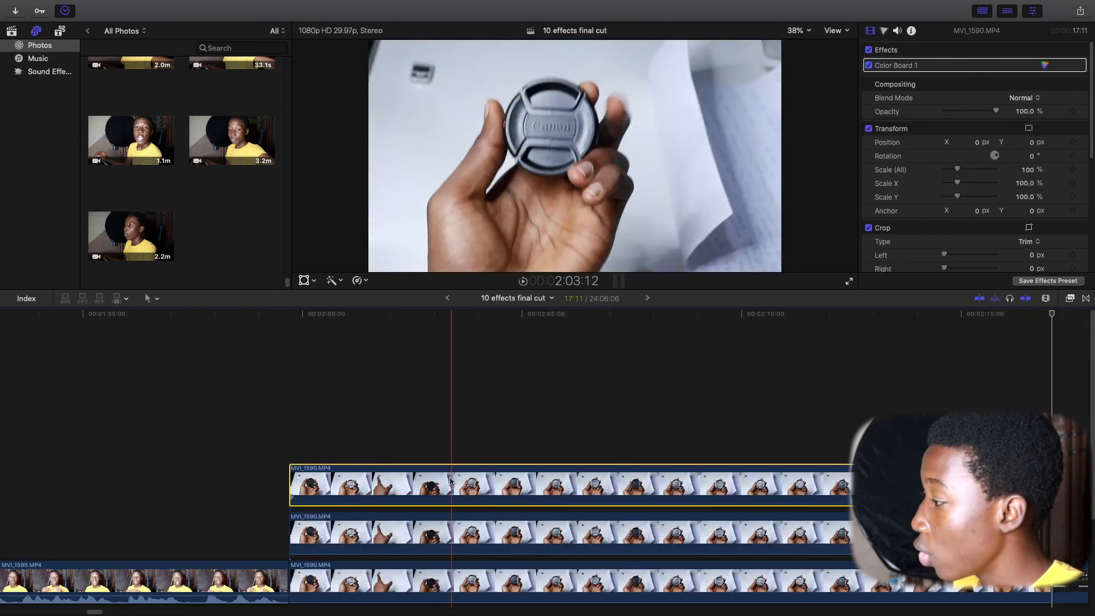
pyautogui.click(1071, 298)
pyautogui.moveTo(1015, 338)
pyautogui.mouseDown()
pyautogui.moveTo(643, 506)
pyautogui.moveTo(663, 485)
pyautogui.mouseUp()
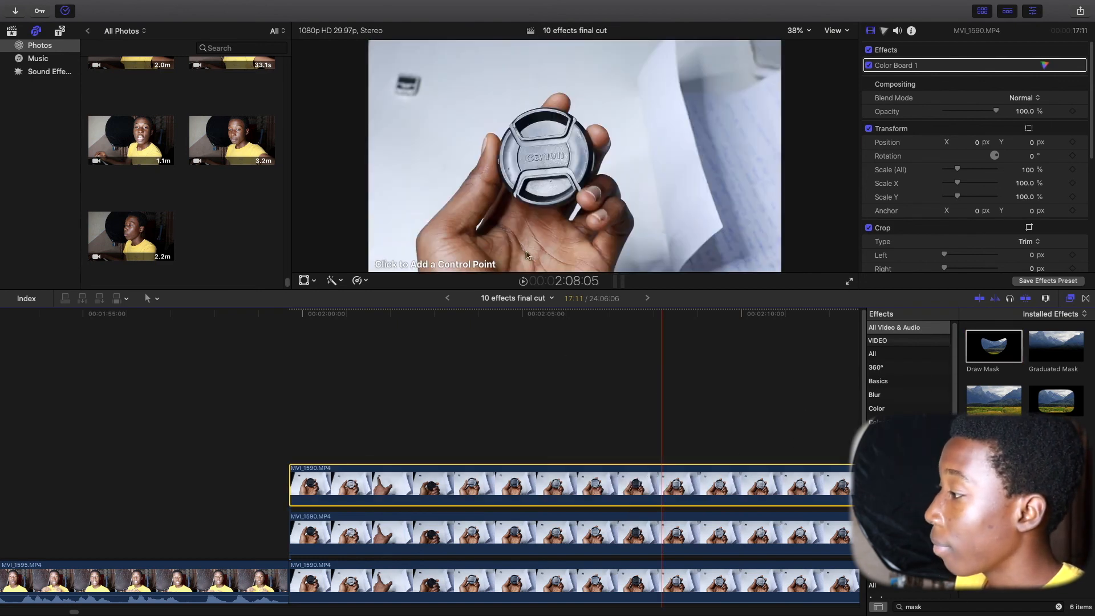
# Draw a closed mask on the blank white surface below the small object at 2:03:16, and move the masked patch over the object.
pyautogui.click(457, 442)
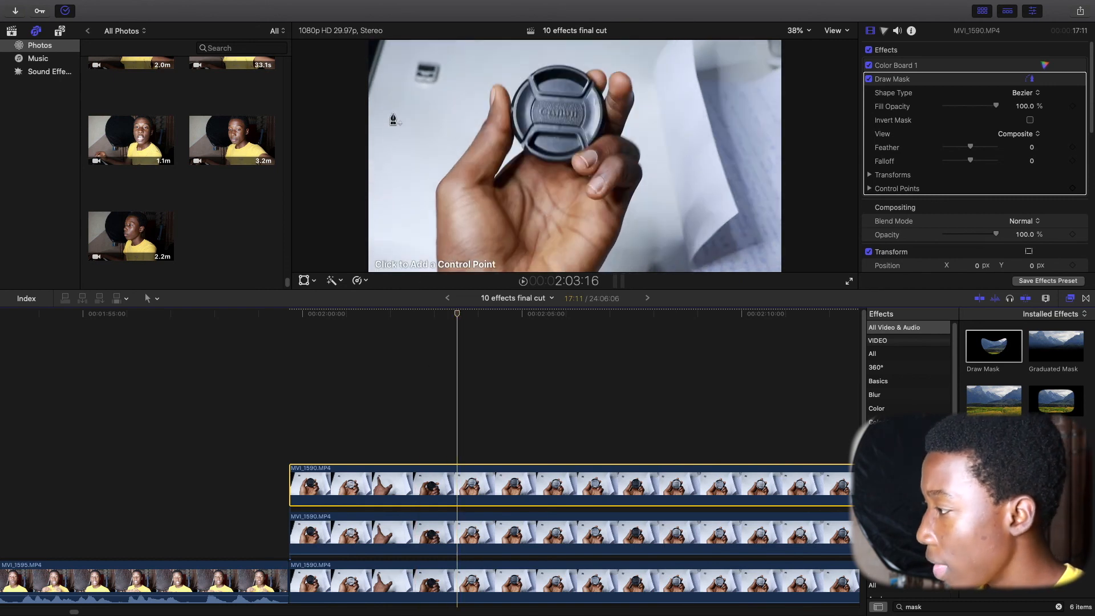
pyautogui.click(379, 135)
pyautogui.click(407, 97)
pyautogui.click(436, 132)
pyautogui.click(414, 160)
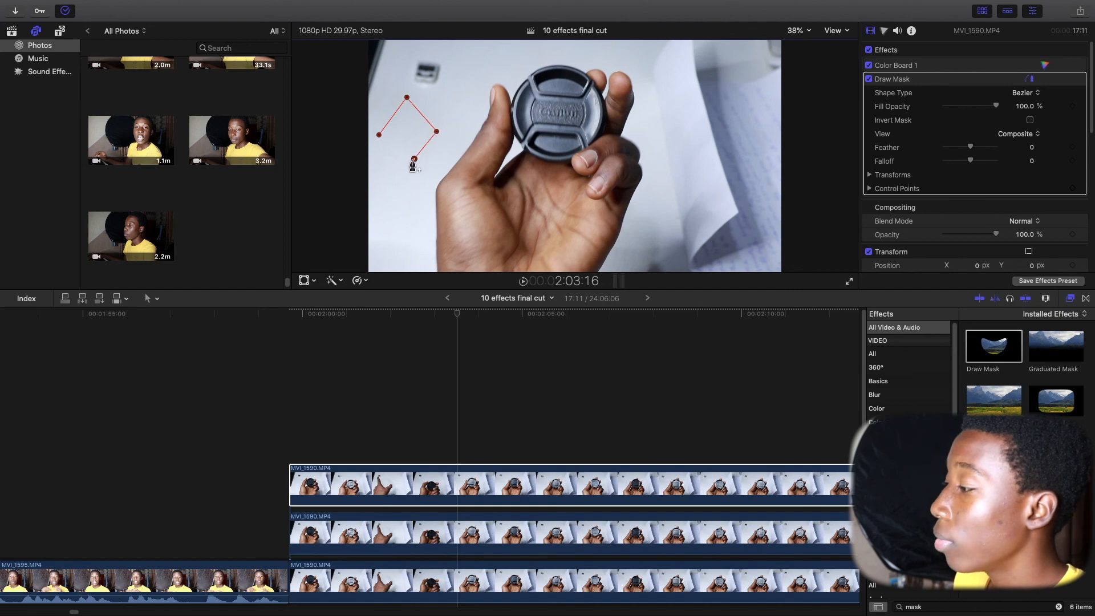
pyautogui.click(377, 171)
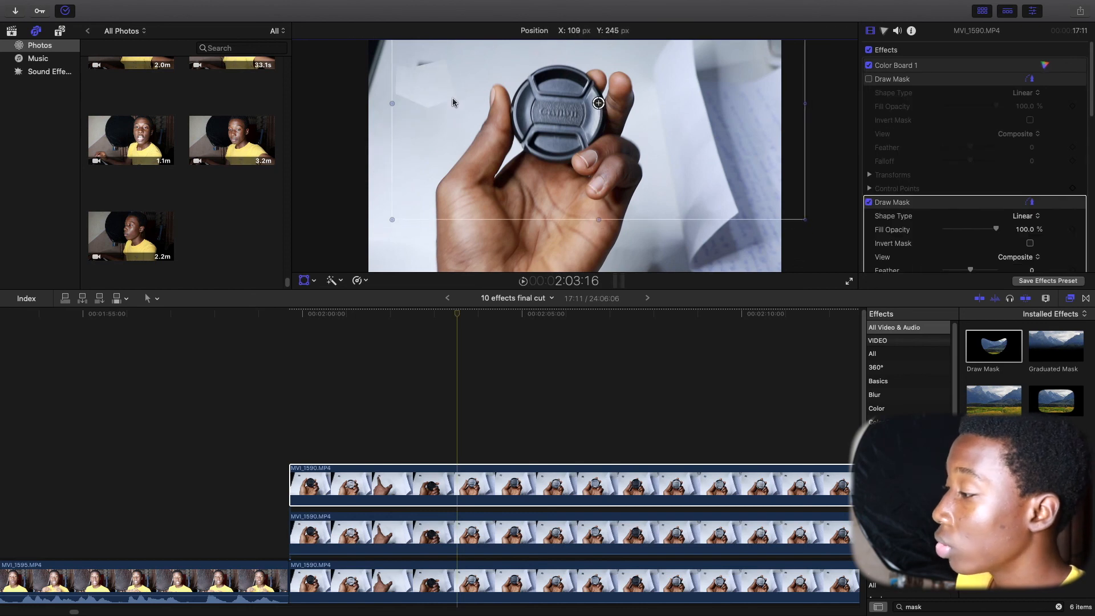
pyautogui.moveTo(444, 89); pyautogui.dragTo(454, 101)
# Set the active Draw Mask's Feather to 100, finish the transform, and play back the section to check the covered object.
pyautogui.scroll(-2, 977, 222)
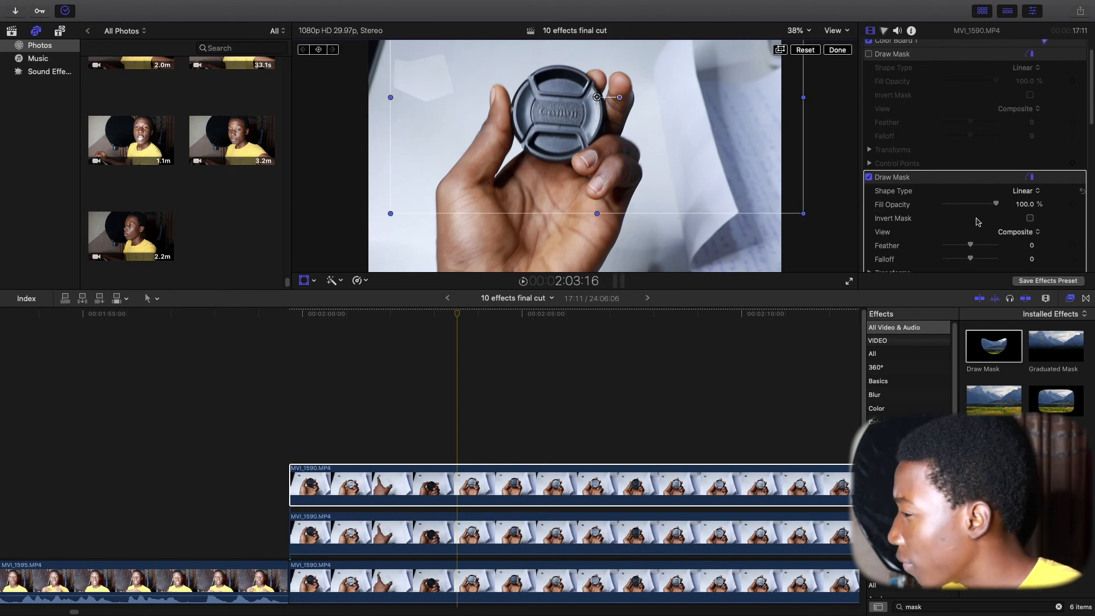
pyautogui.moveTo(970, 244); pyautogui.dragTo(1011, 247)
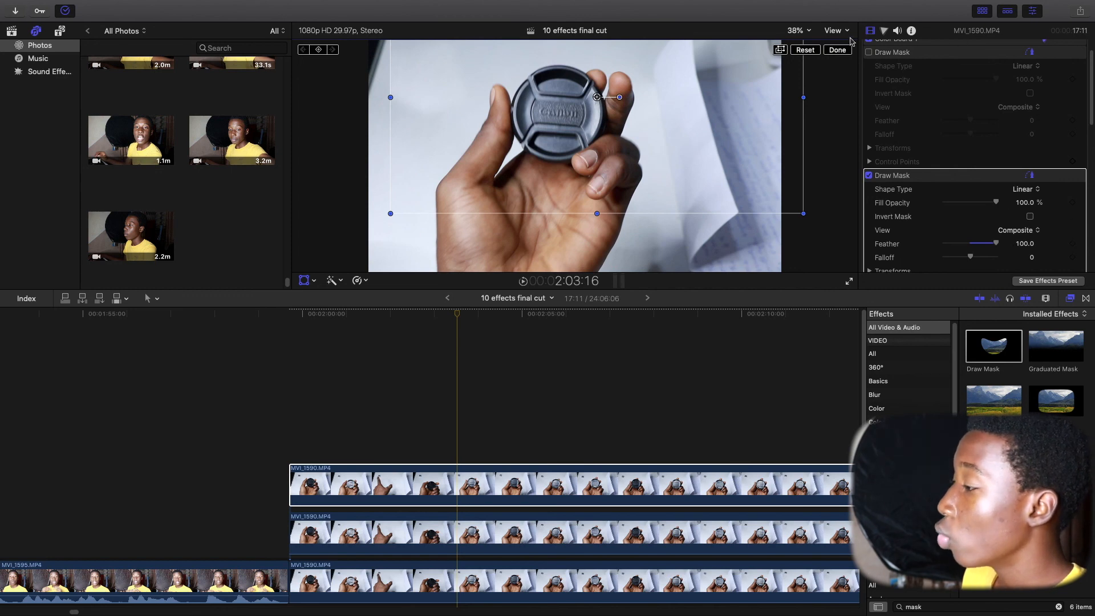
pyautogui.click(838, 50)
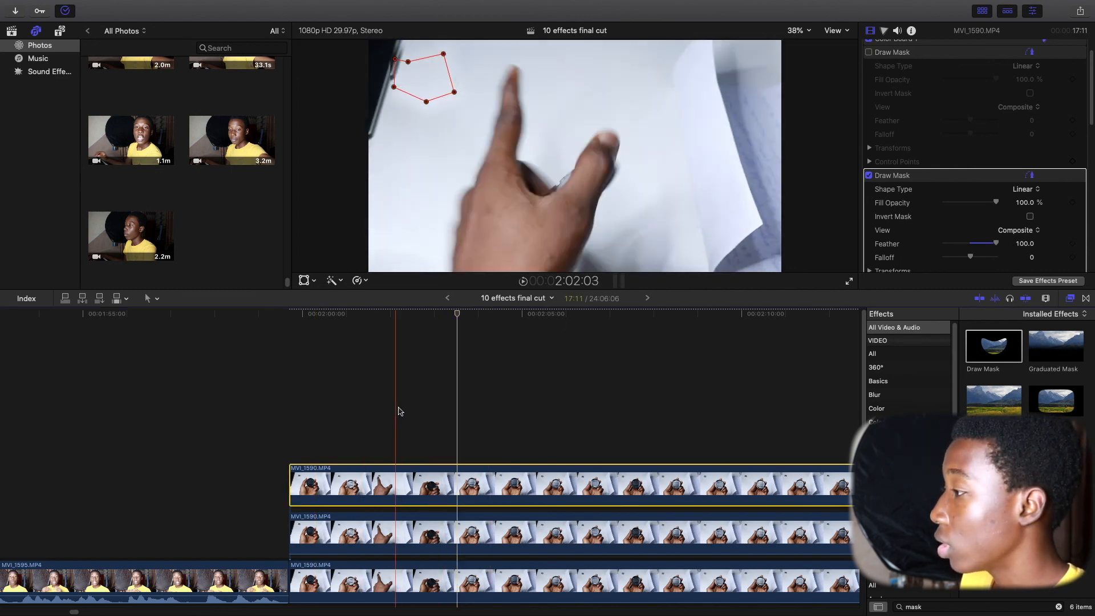
pyautogui.press('space')
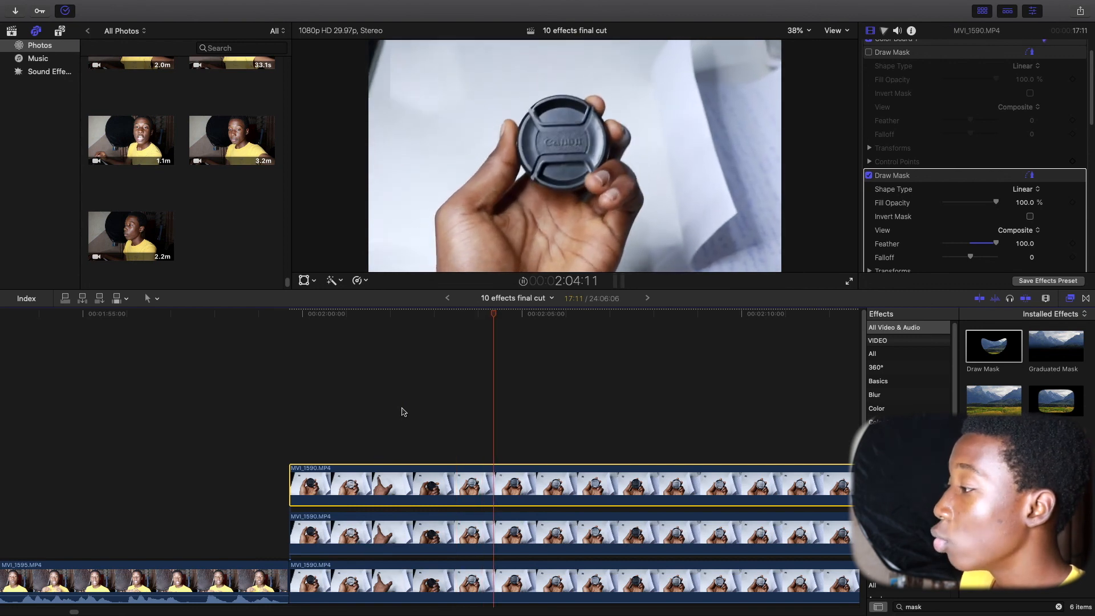
pyautogui.press('space')
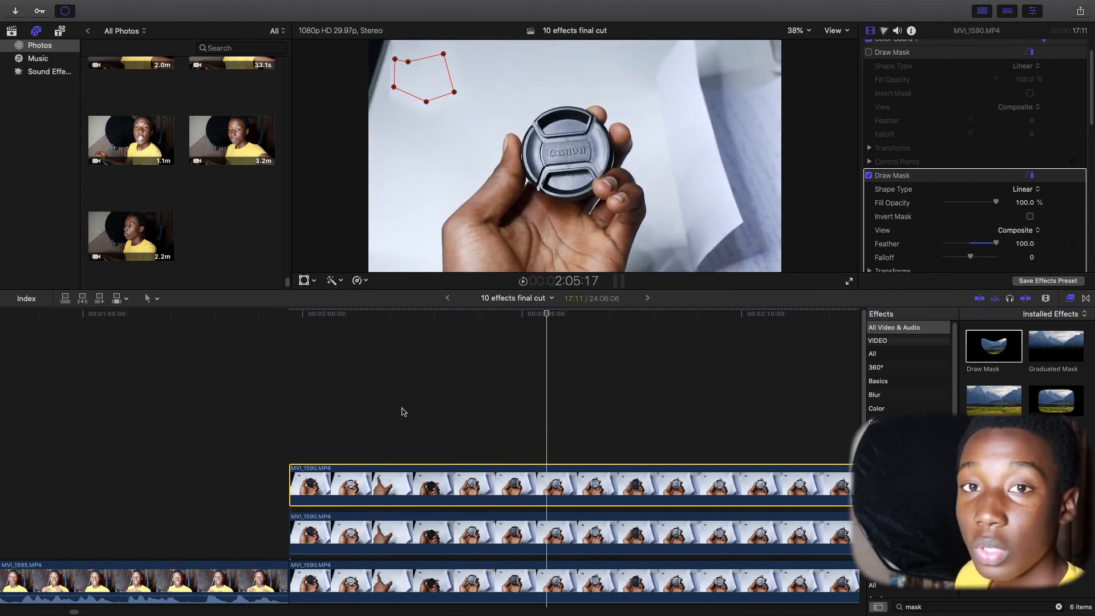